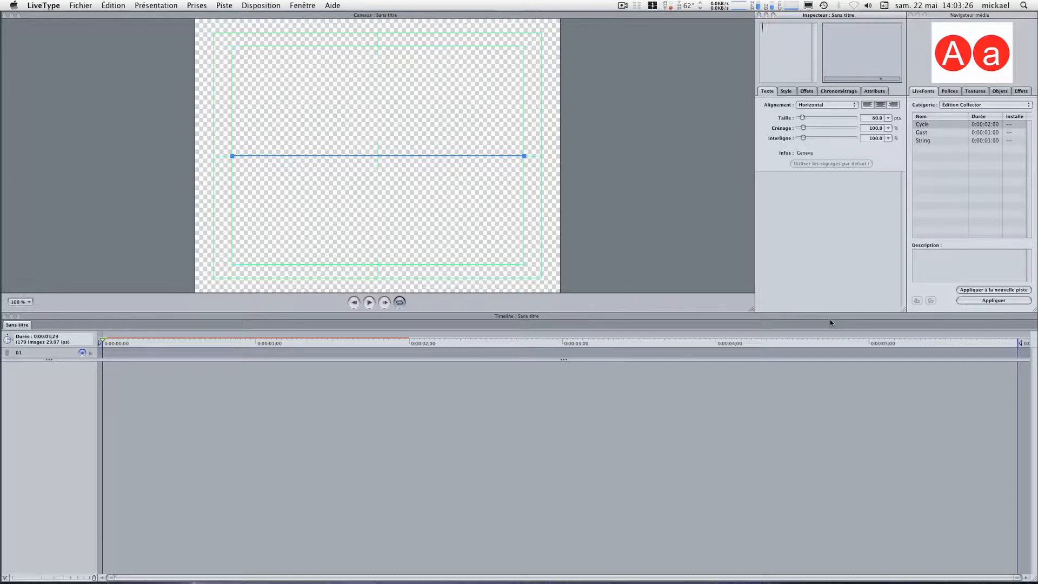
Enter the title text MPJUAN06 with a size of 70.1 pts, and set both kerning and line spacing to 70%.
{"action": "type", "text": "MPJUAN06"}
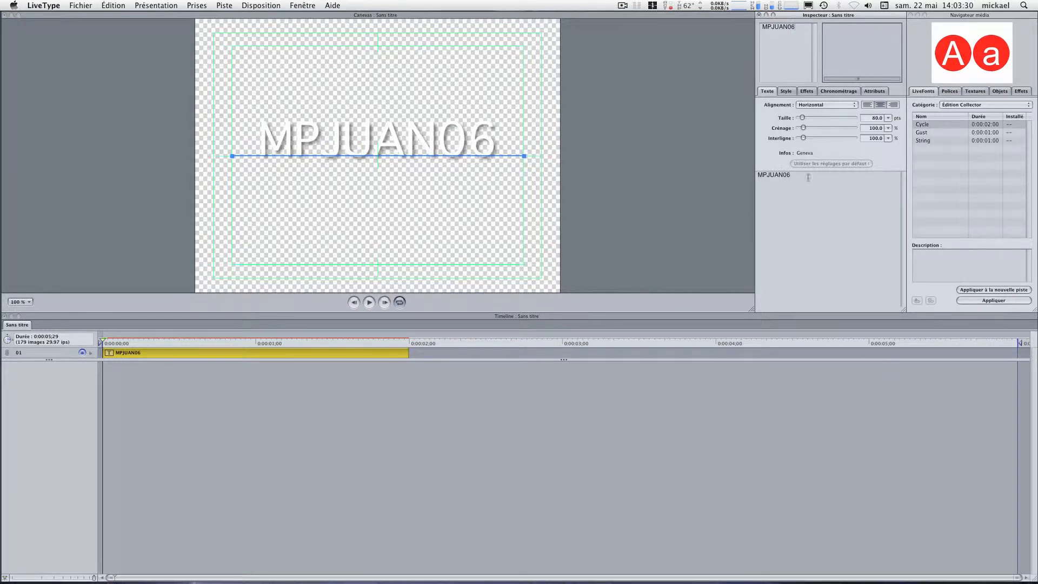
{"action": "mouse_move", "coordinate": [804, 121]}
{"action": "left_mouse_down"}
{"action": "mouse_move", "coordinate": [809, 137]}
{"action": "mouse_move", "coordinate": [793, 140]}
{"action": "mouse_move", "coordinate": [804, 139]}
{"action": "left_mouse_up"}
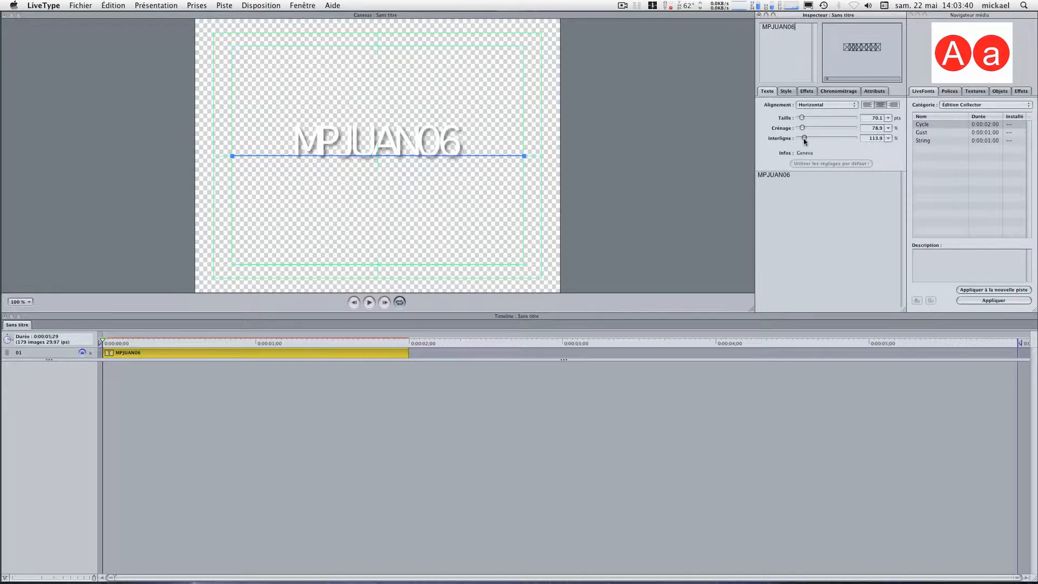
{"action": "left_click_drag", "start_coordinate": [864, 128], "coordinate": [882, 130]}
{"action": "key", "text": "Tab"}
{"action": "type", "text": "70"}
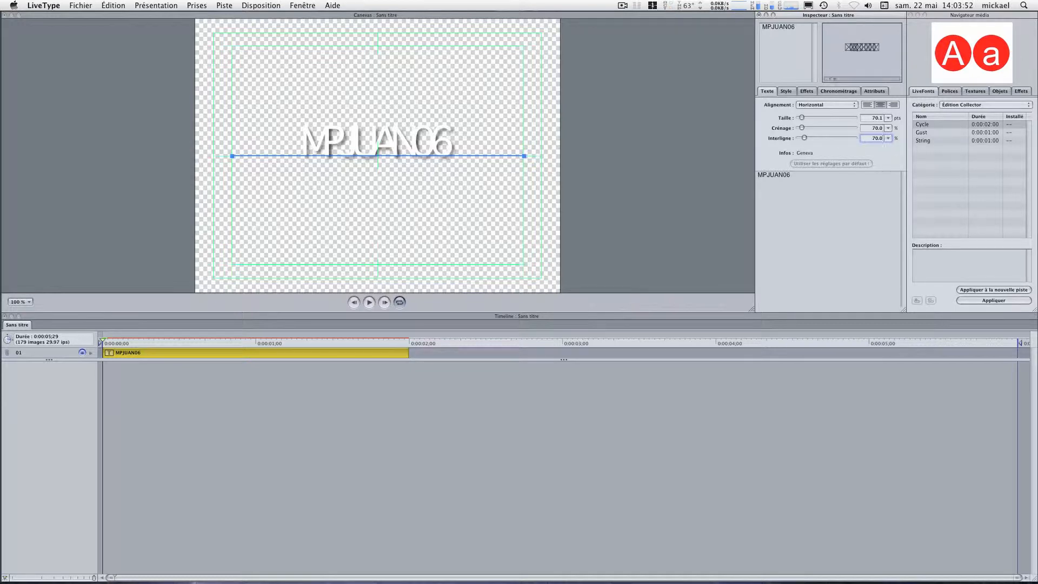
{"action": "key", "text": "Return"}
Select all the title's letters, then shift the final 6 away from the 0 on the canvas.
{"action": "left_click", "coordinate": [797, 33]}
{"action": "key", "text": "super+a"}
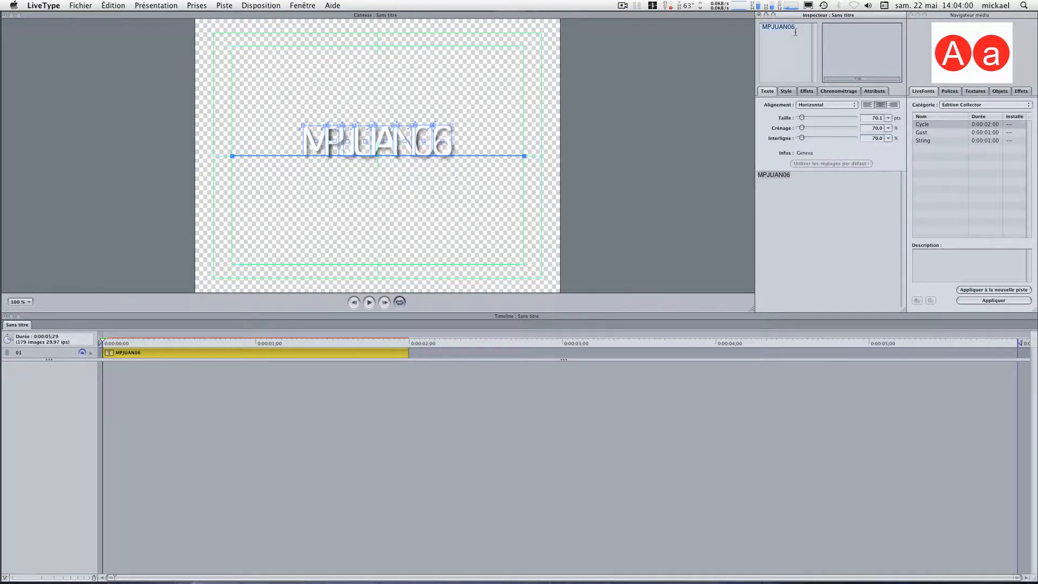
{"action": "left_click", "coordinate": [454, 151]}
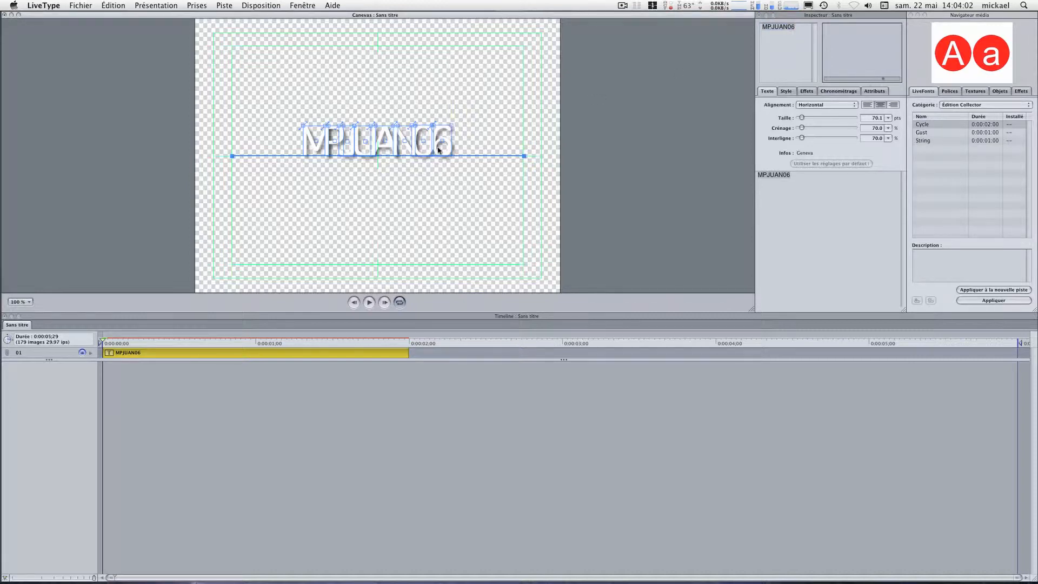
{"action": "left_click", "coordinate": [470, 170]}
{"action": "left_click", "coordinate": [453, 146]}
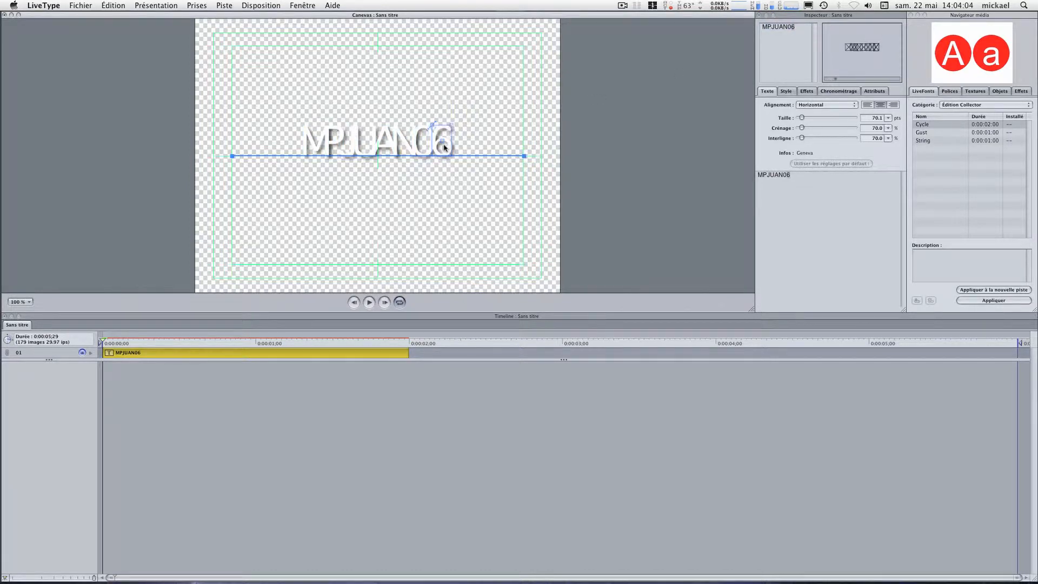
{"action": "left_click", "coordinate": [428, 150]}
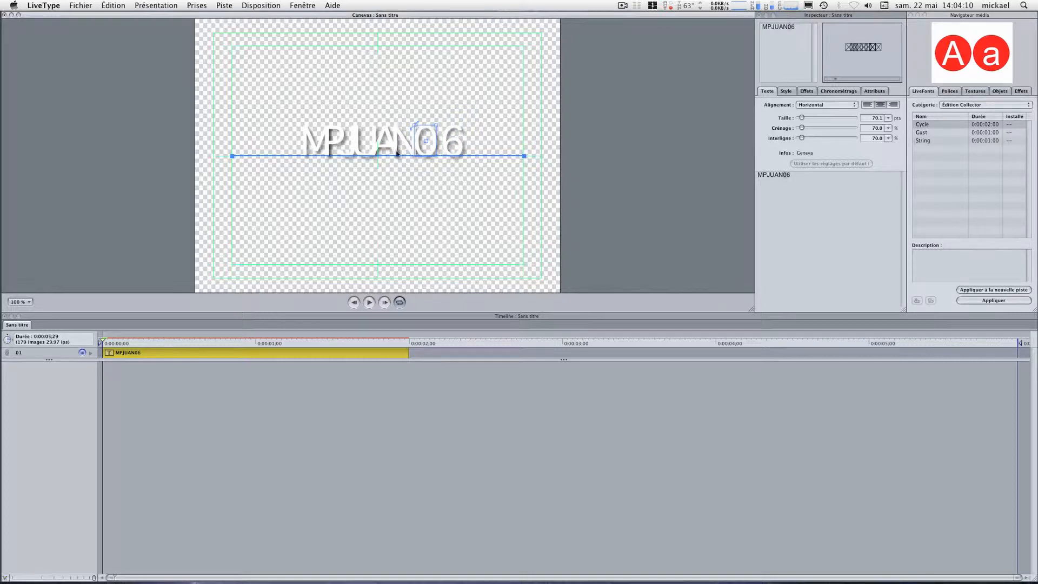
Spread out the title's first letters and raise P, U, N and 0 above the baseline on the canvas.
{"action": "left_click", "coordinate": [319, 141]}
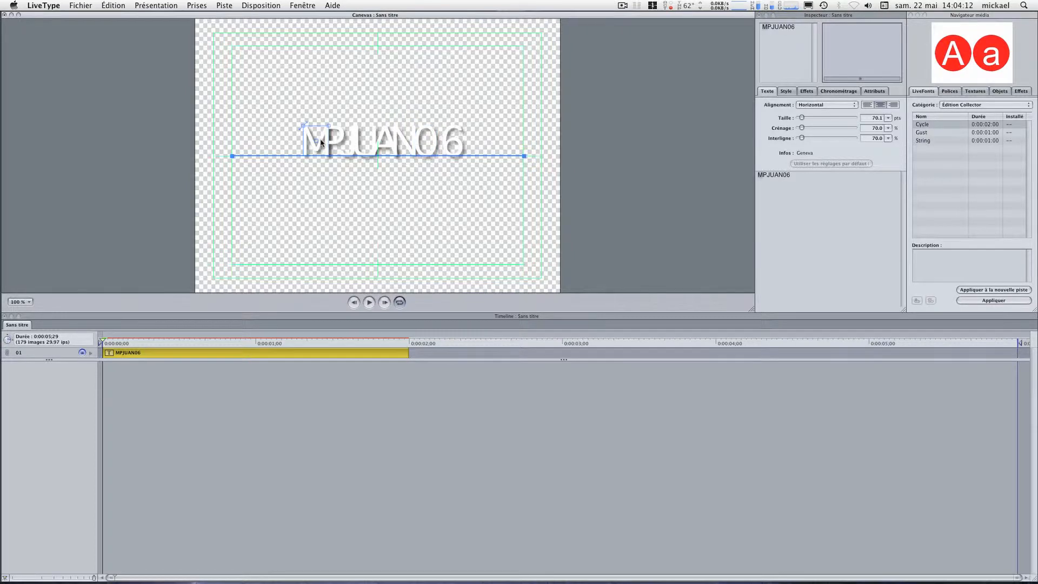
{"action": "left_click_drag", "start_coordinate": [320, 142], "coordinate": [357, 82]}
{"action": "left_click", "coordinate": [346, 141]}
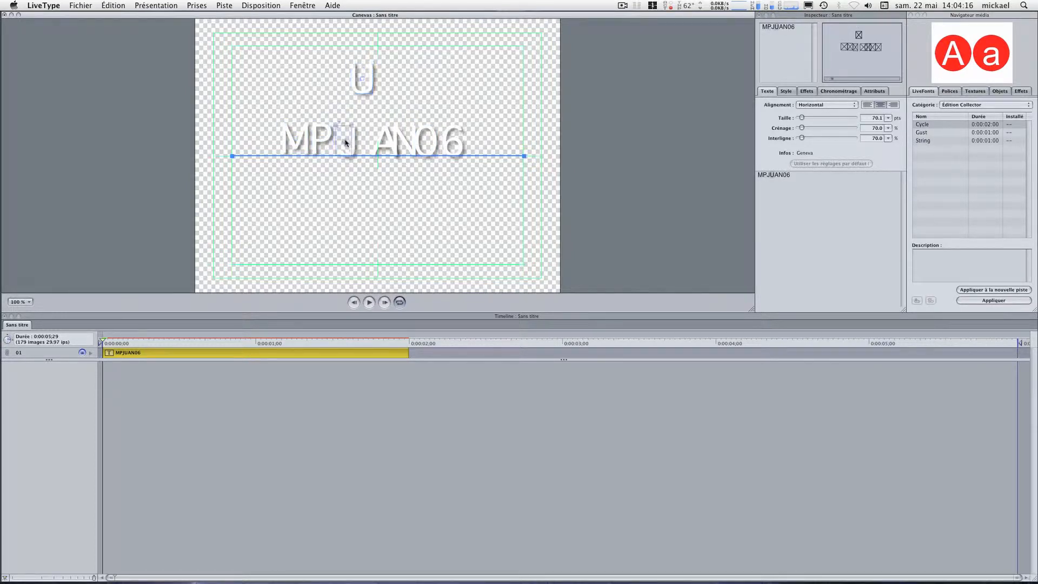
{"action": "left_click", "coordinate": [382, 139]}
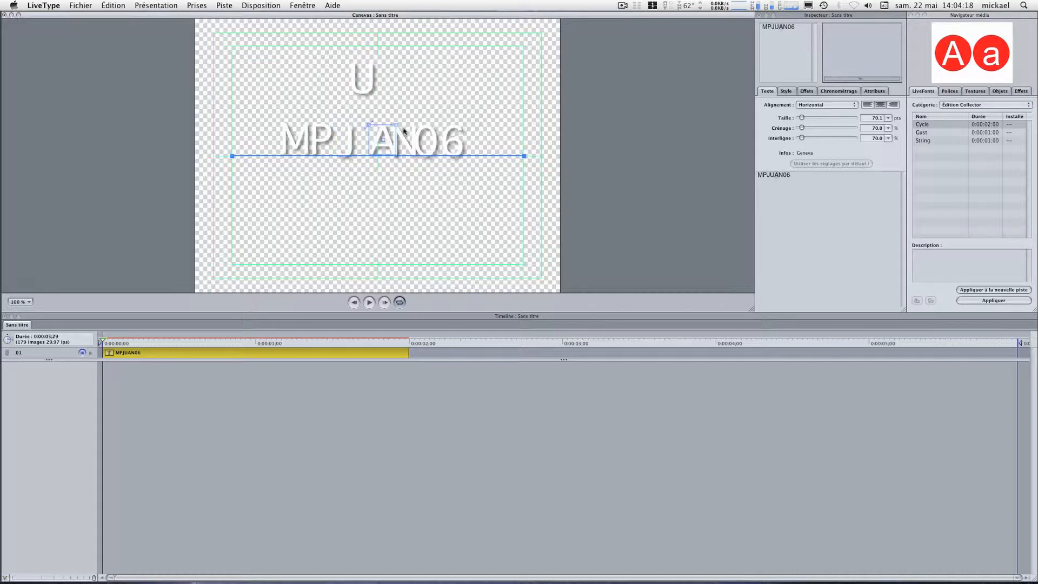
{"action": "left_click_drag", "start_coordinate": [420, 139], "coordinate": [418, 80]}
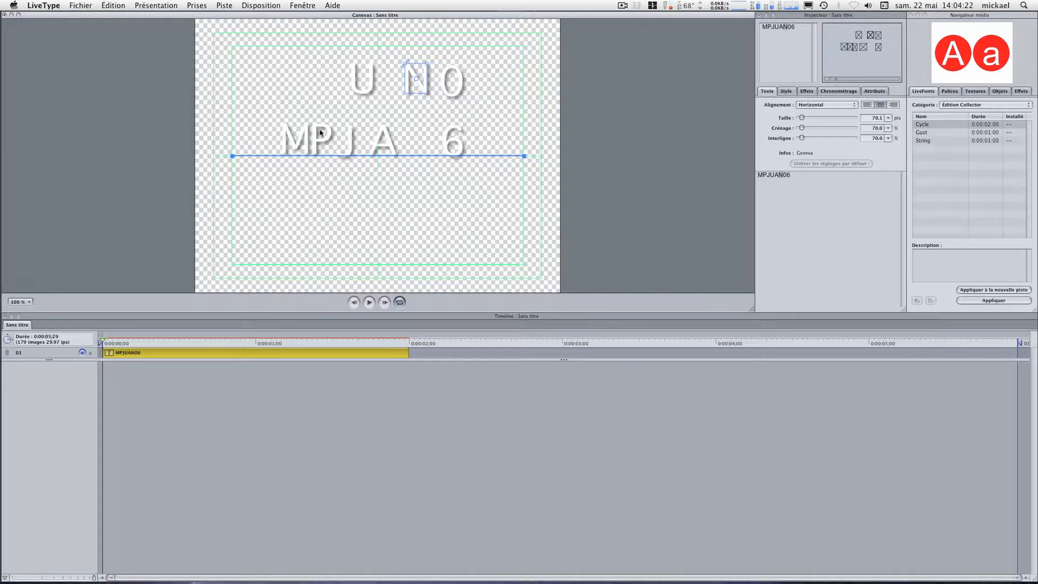
{"action": "left_click_drag", "start_coordinate": [320, 132], "coordinate": [320, 71]}
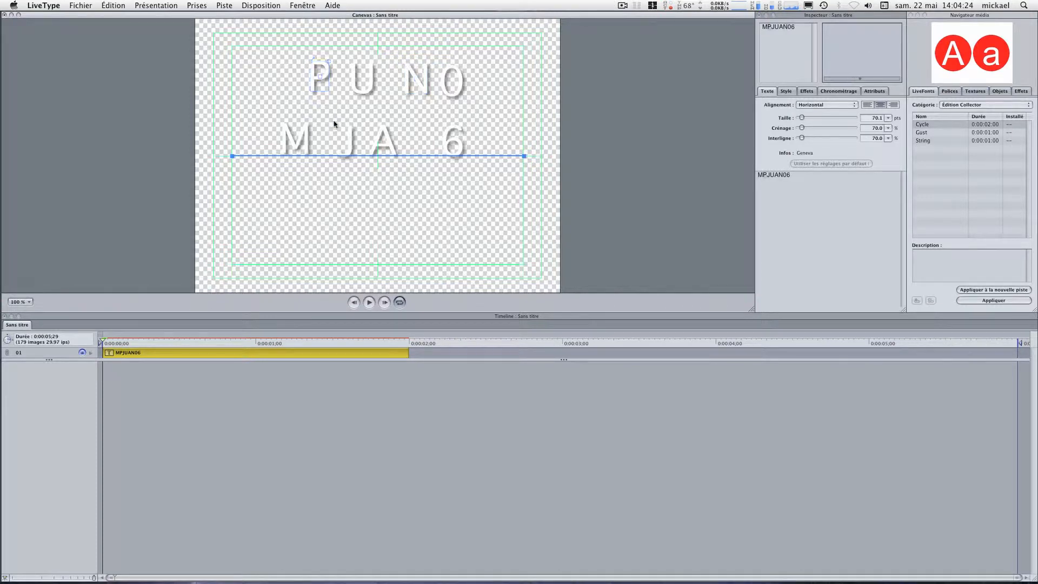
Replace the title text with MPJUAN06 above a second line reading "on daylimotion", and set the kerning to 96.4%.
{"action": "double_click", "coordinate": [788, 33]}
{"action": "key", "text": "BackSpace"}
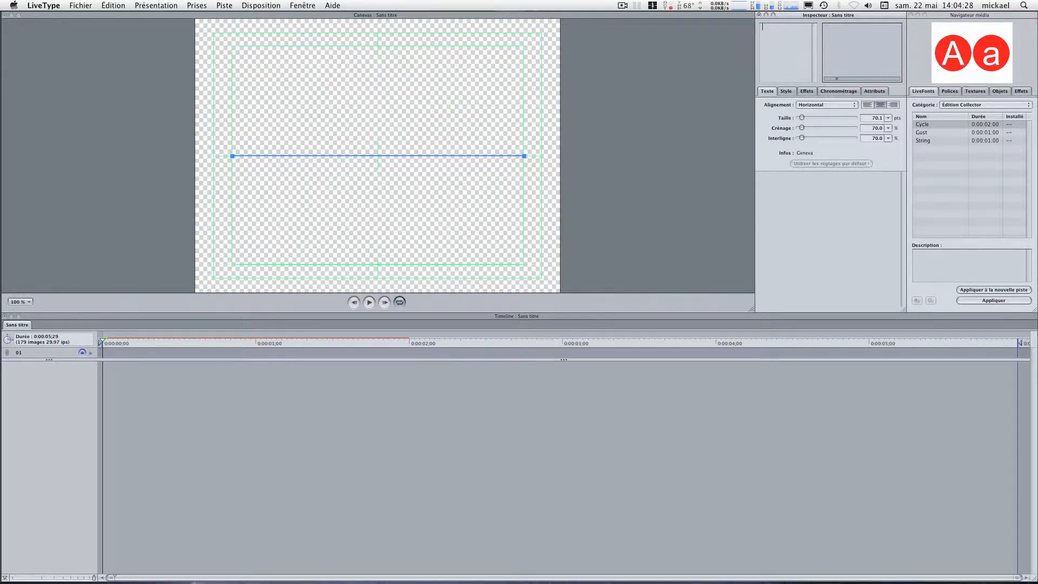
{"action": "type", "text": "MPJUAN06"}
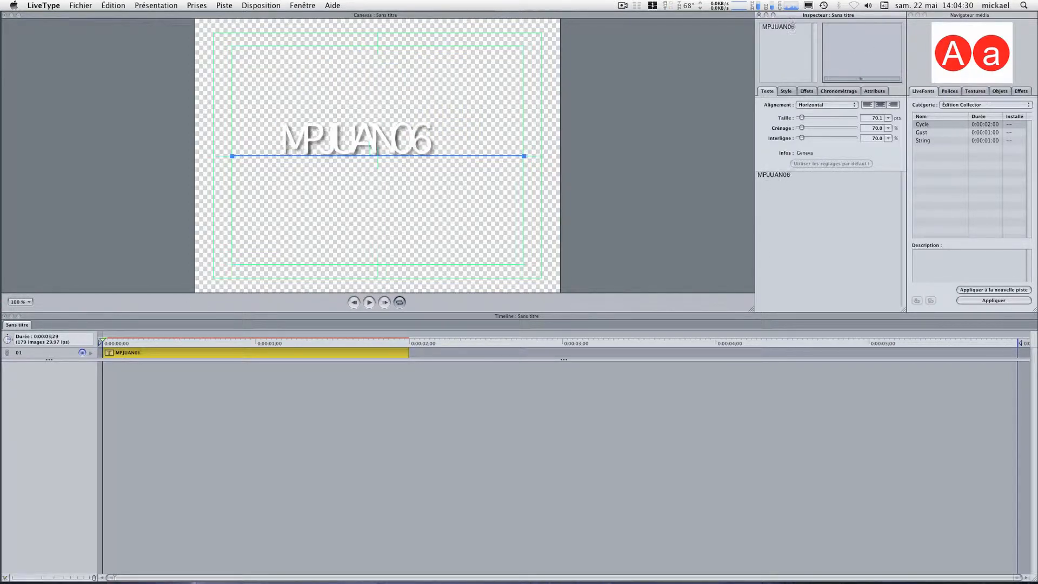
{"action": "type", "text": "on d"}
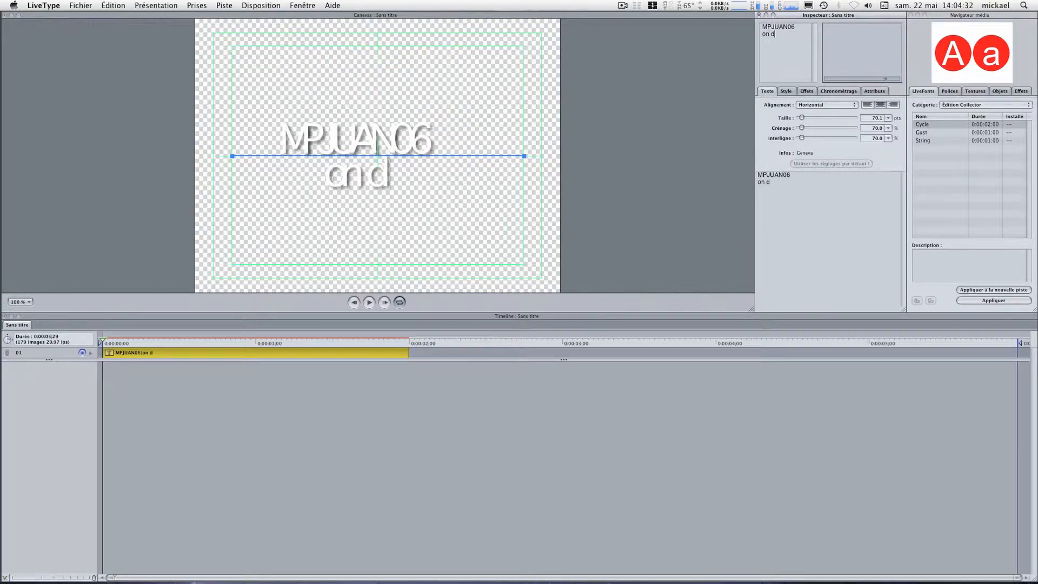
{"action": "type", "text": "aylimotion"}
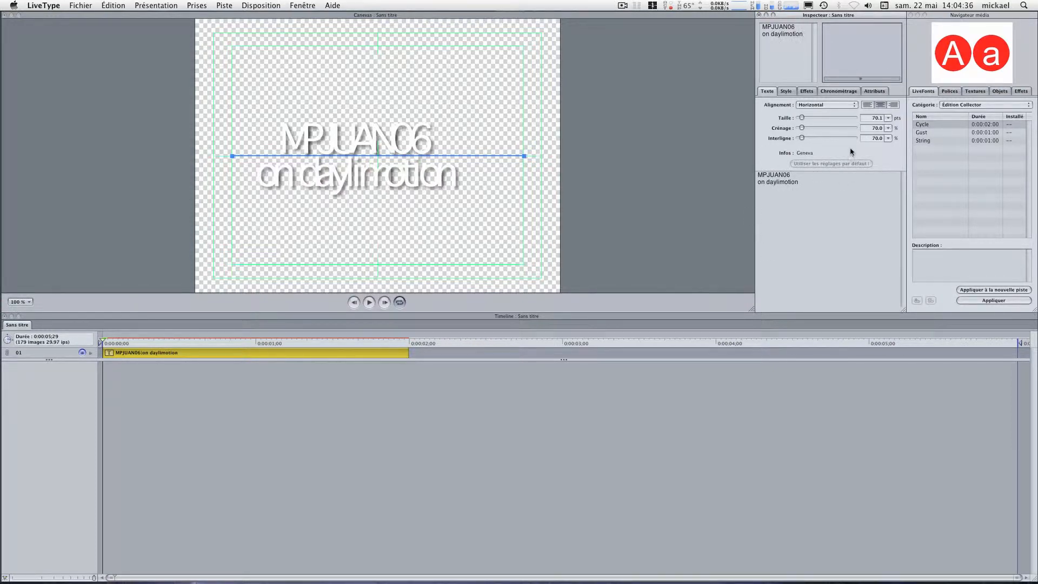
{"action": "left_click_drag", "start_coordinate": [803, 128], "coordinate": [805, 130]}
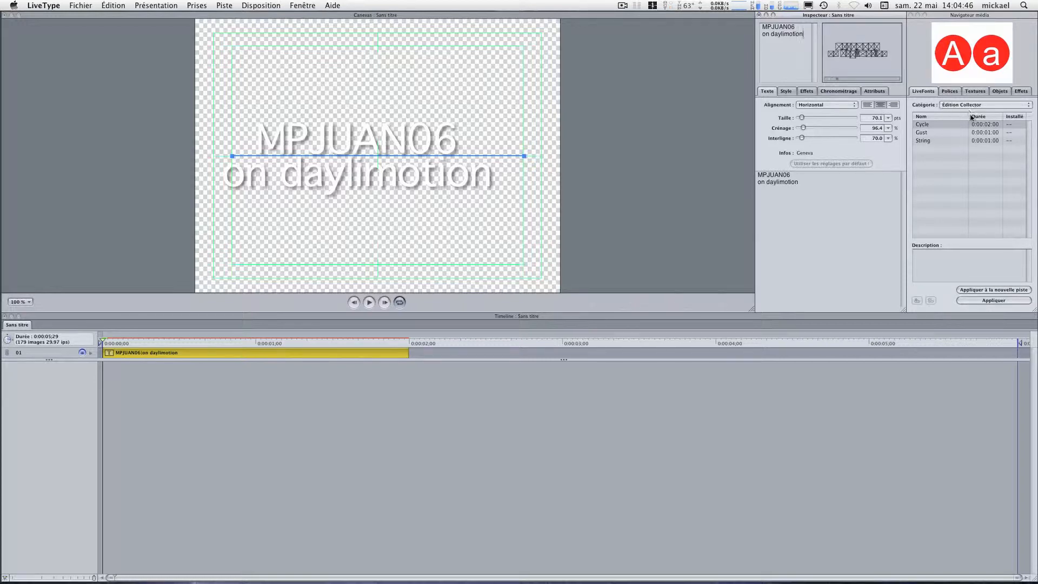
Preview the Édition Collector LiveFonts and apply String to the two-line title.
{"action": "left_click", "coordinate": [931, 132]}
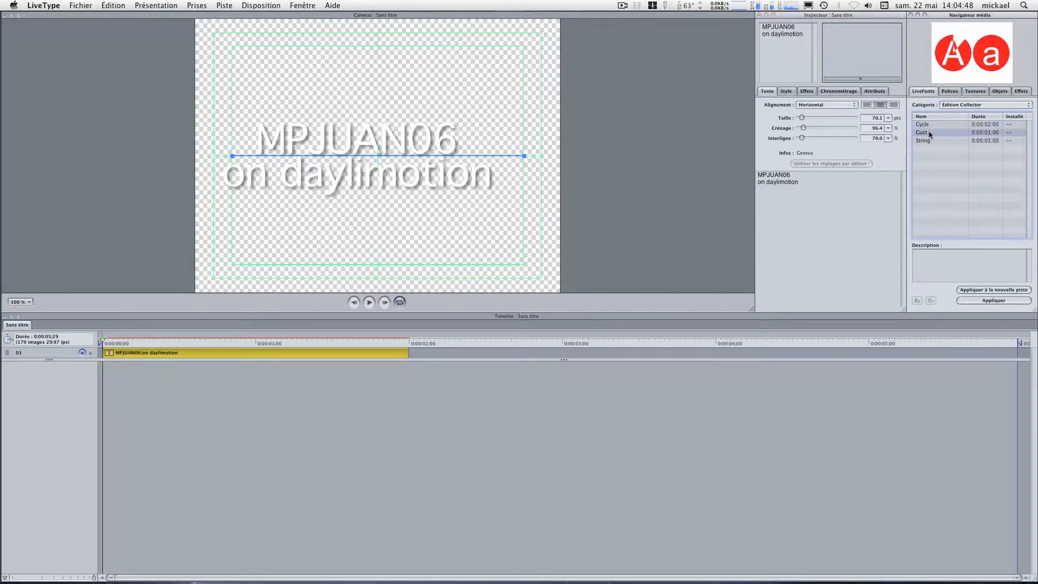
{"action": "left_click", "coordinate": [931, 140]}
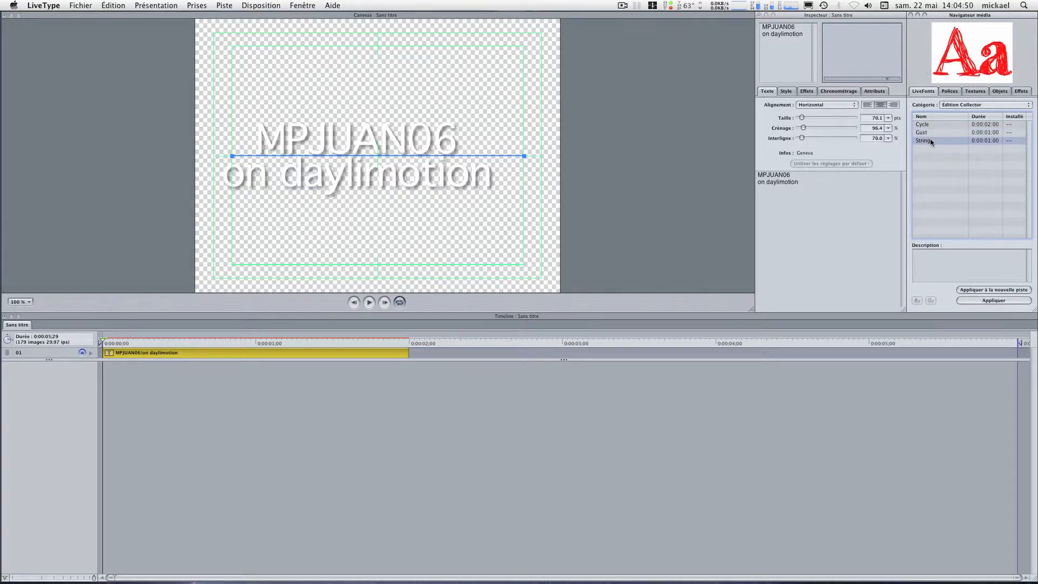
{"action": "double_click", "coordinate": [931, 142]}
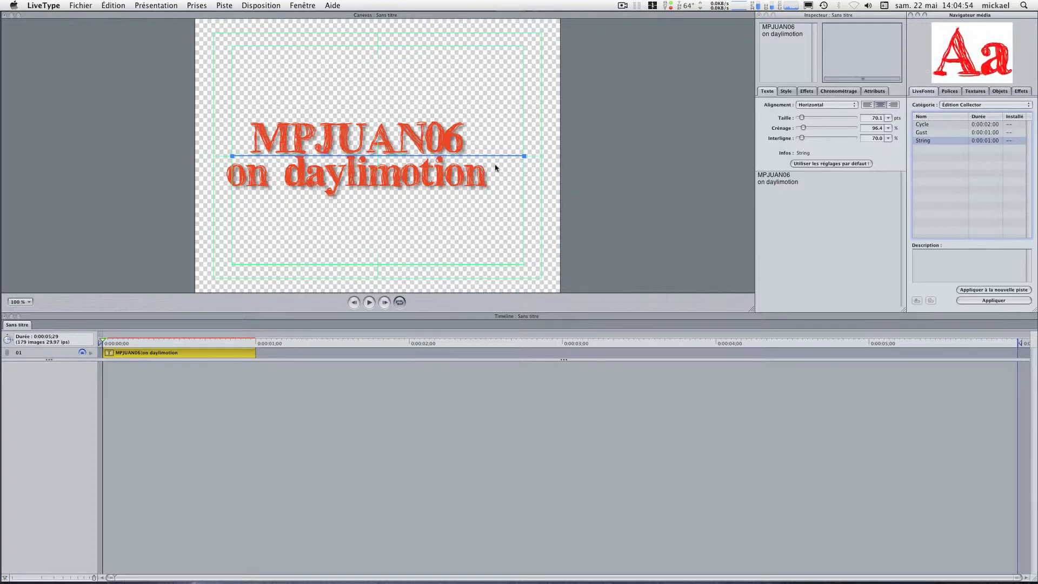
Apply the trashco font to only the word "daylimotion" in the title's second line.
{"action": "left_click", "coordinate": [954, 91]}
{"action": "scroll", "coordinate": [950, 163], "scroll_direction": "down", "scroll_amount": 5}
{"action": "scroll", "coordinate": [950, 164], "scroll_direction": "down", "scroll_amount": 15}
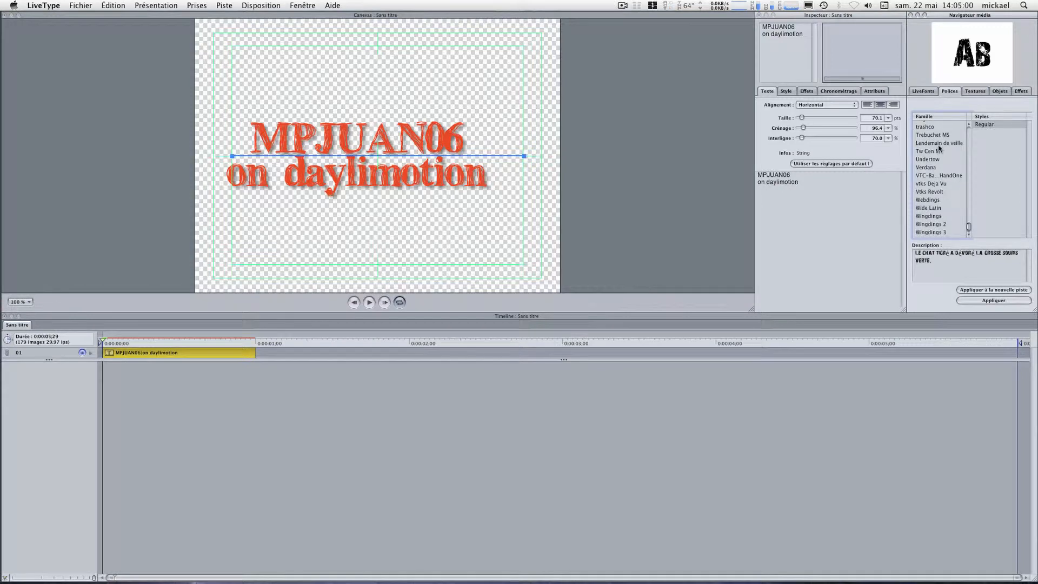
{"action": "left_click", "coordinate": [946, 126]}
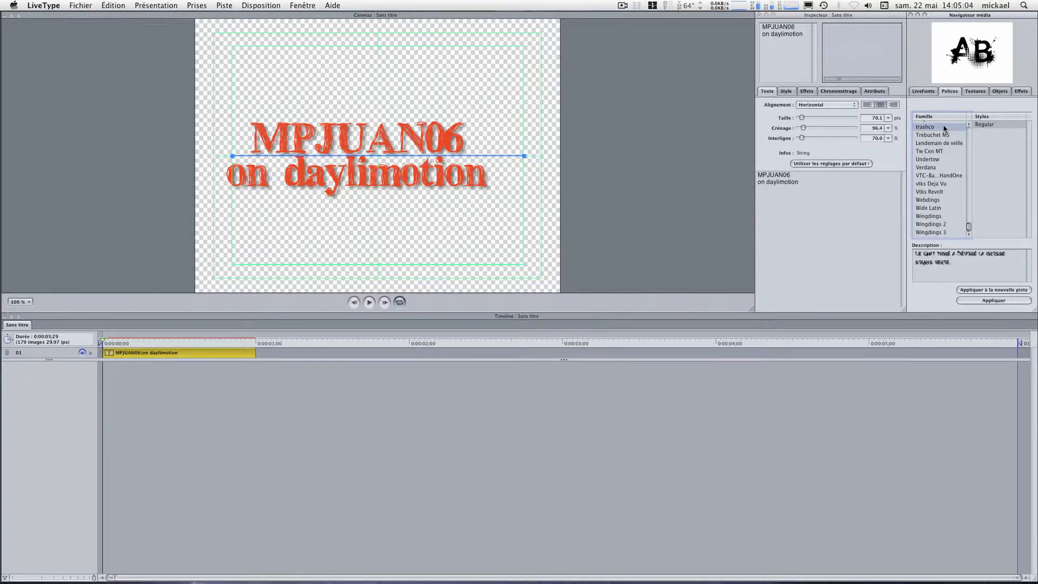
{"action": "double_click", "coordinate": [775, 33]}
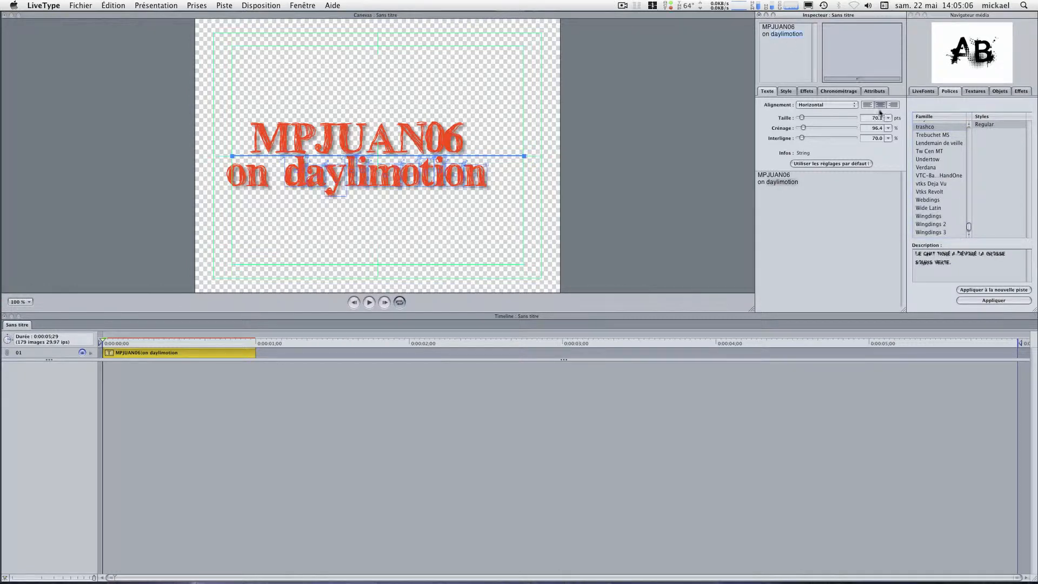
{"action": "left_click", "coordinate": [923, 130]}
{"action": "double_click", "coordinate": [923, 130]}
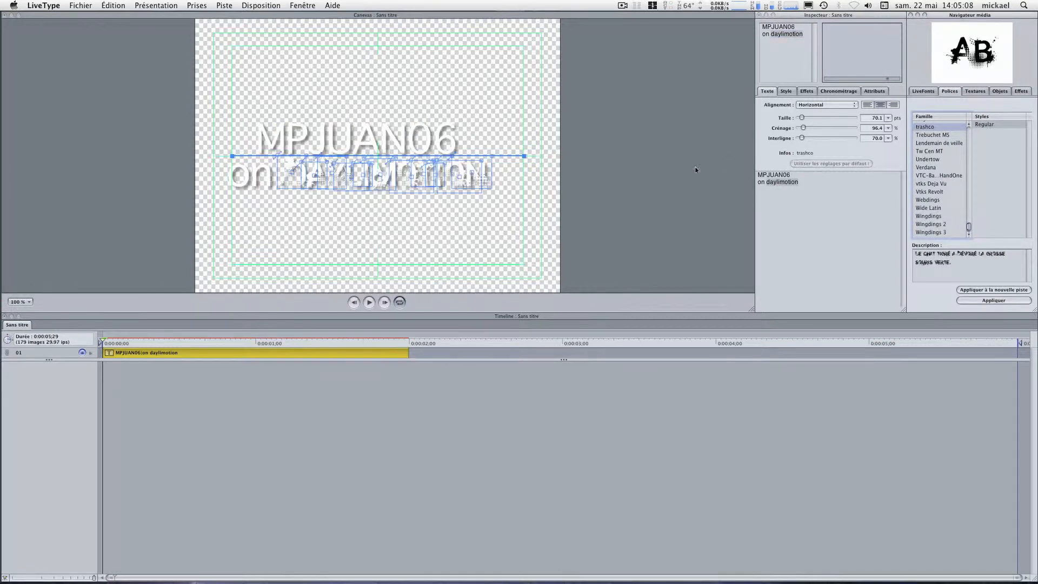
{"action": "left_click", "coordinate": [464, 193]}
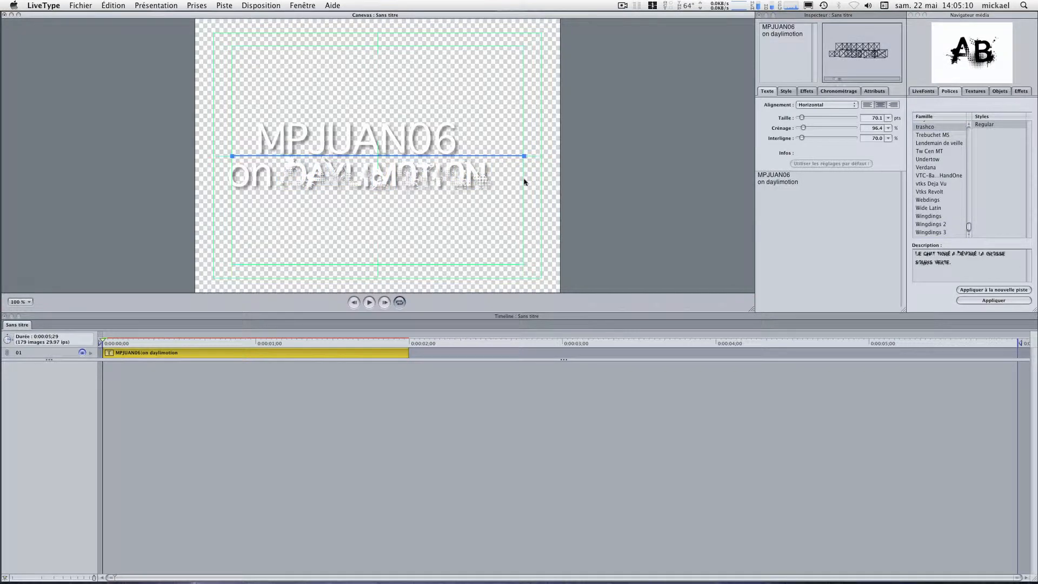
Select both title lines on the canvas and apply the trashco font to all their letters.
{"action": "left_click_drag", "start_coordinate": [525, 182], "coordinate": [211, 120]}
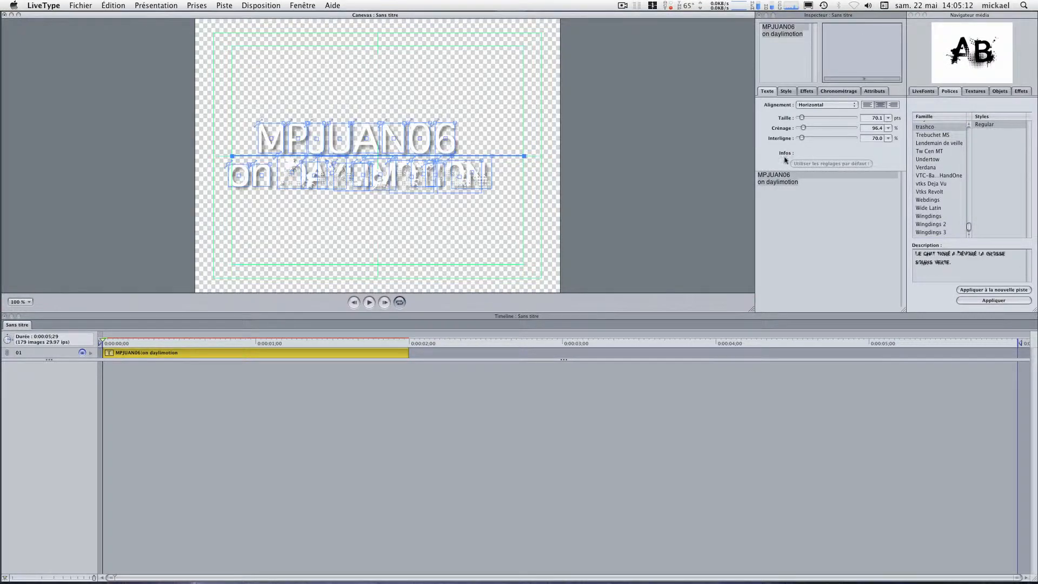
{"action": "double_click", "coordinate": [938, 129]}
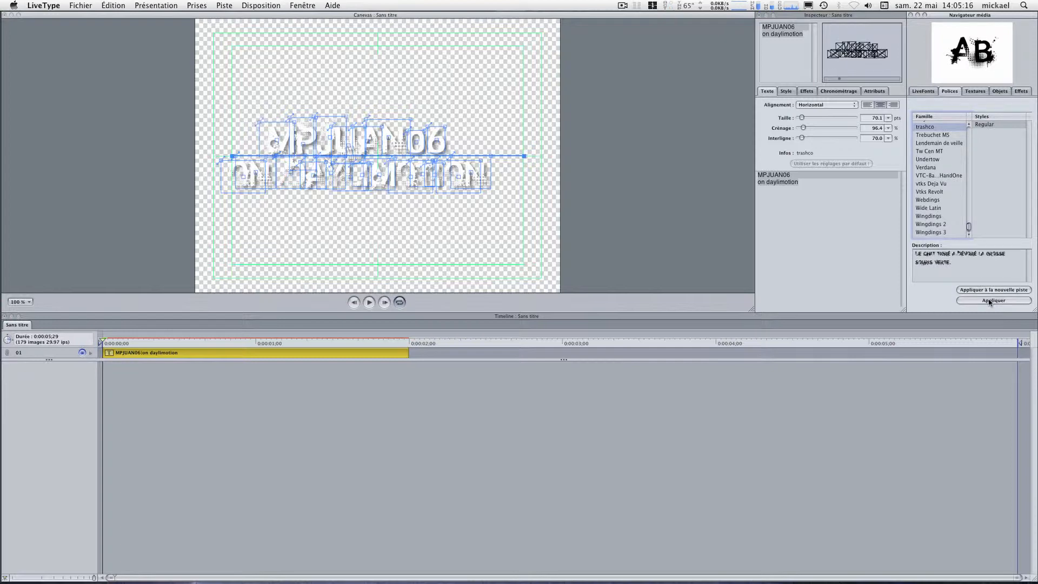
{"action": "left_click", "coordinate": [990, 301]}
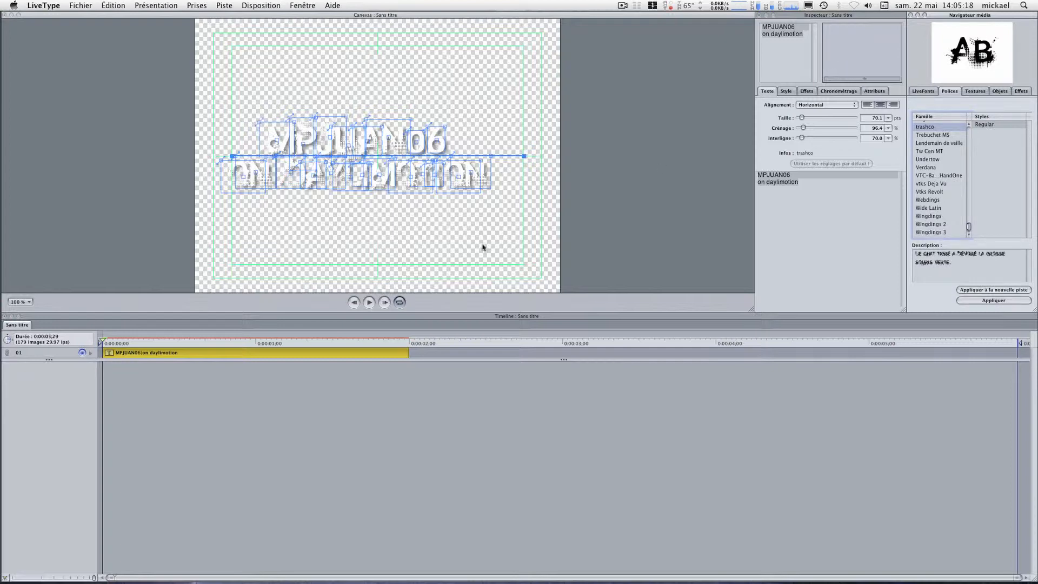
{"action": "left_click", "coordinate": [528, 180]}
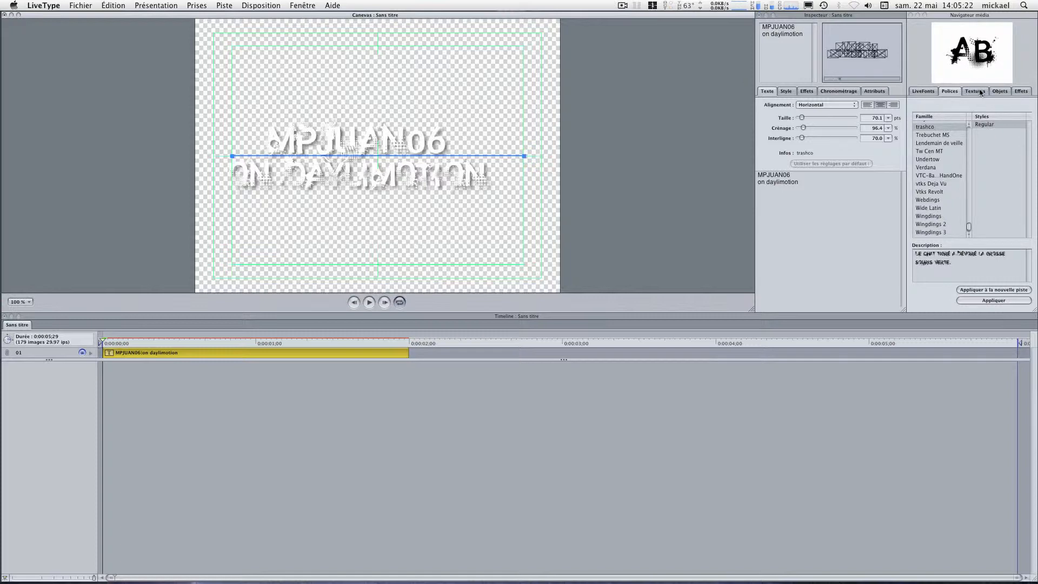
Examine the available Bruit textures, including Rayure, and the Ethnique objects.
{"action": "left_click", "coordinate": [975, 91]}
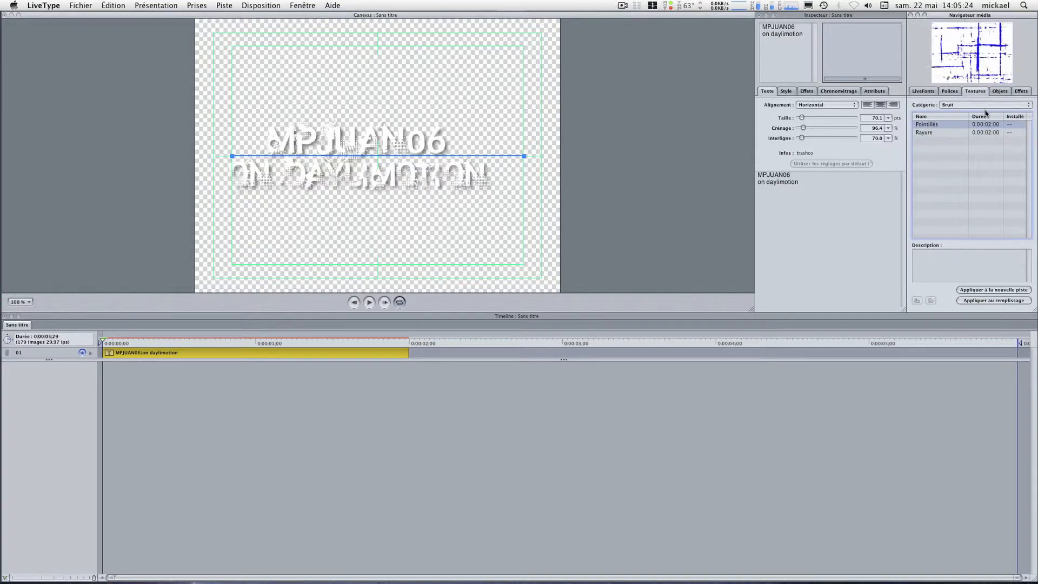
{"action": "left_click", "coordinate": [952, 132]}
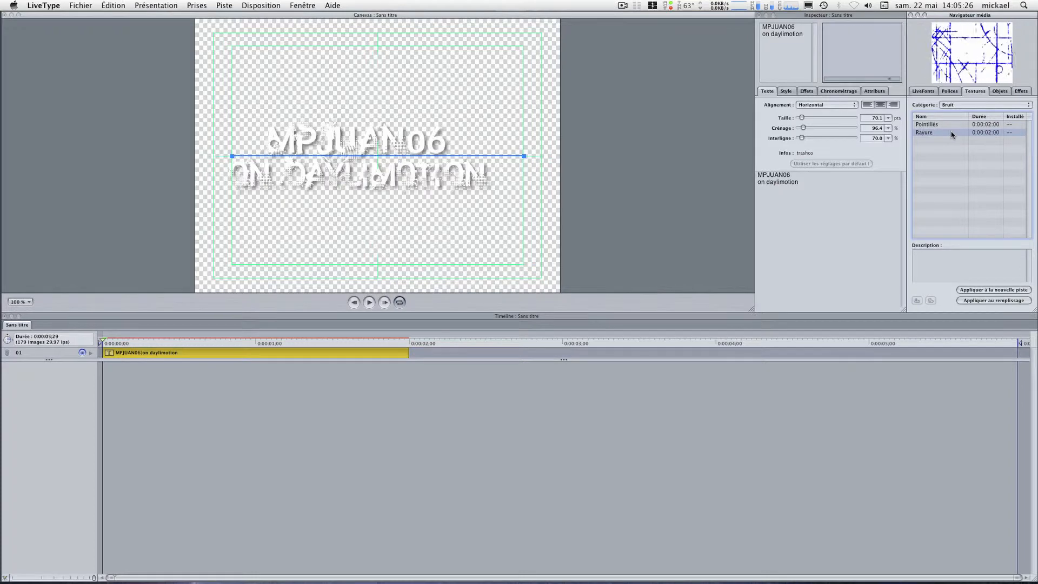
{"action": "left_click", "coordinate": [999, 91]}
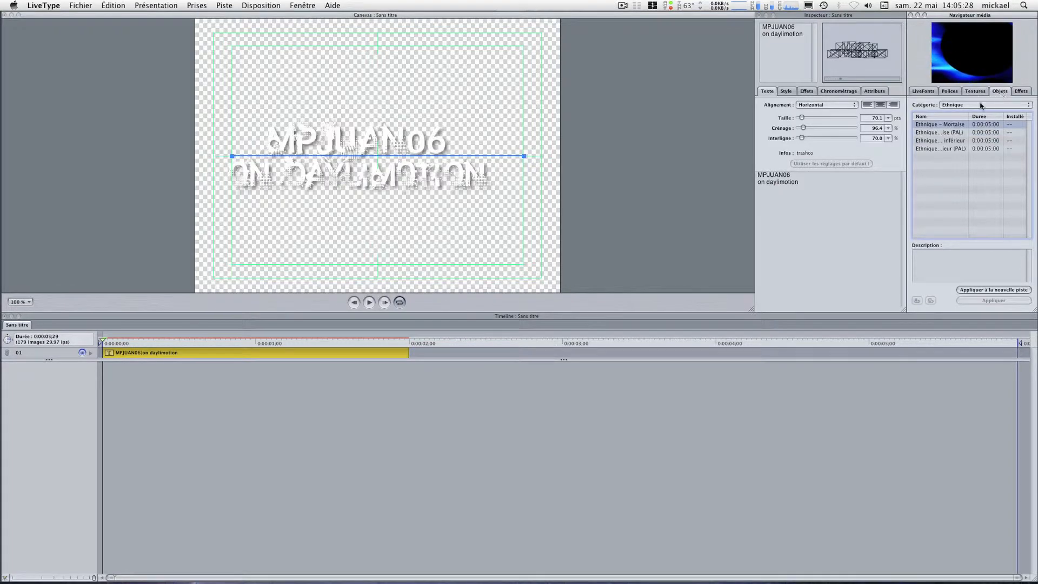
{"action": "left_click", "coordinate": [950, 91]}
Preview the Cool and Script LiveFonts in the Série professionnelle category.
{"action": "left_click", "coordinate": [923, 91]}
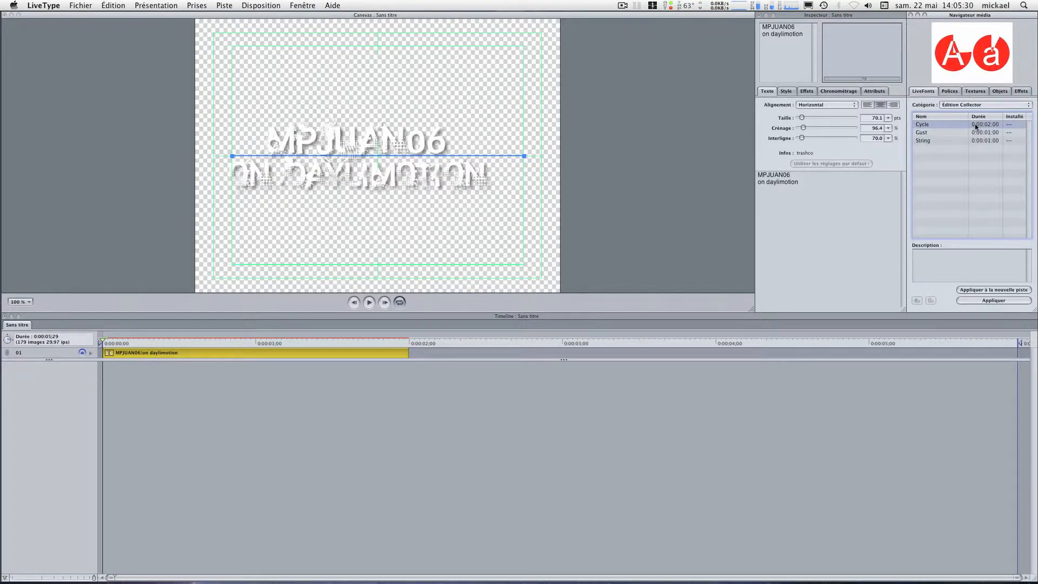
{"action": "left_click", "coordinate": [973, 104]}
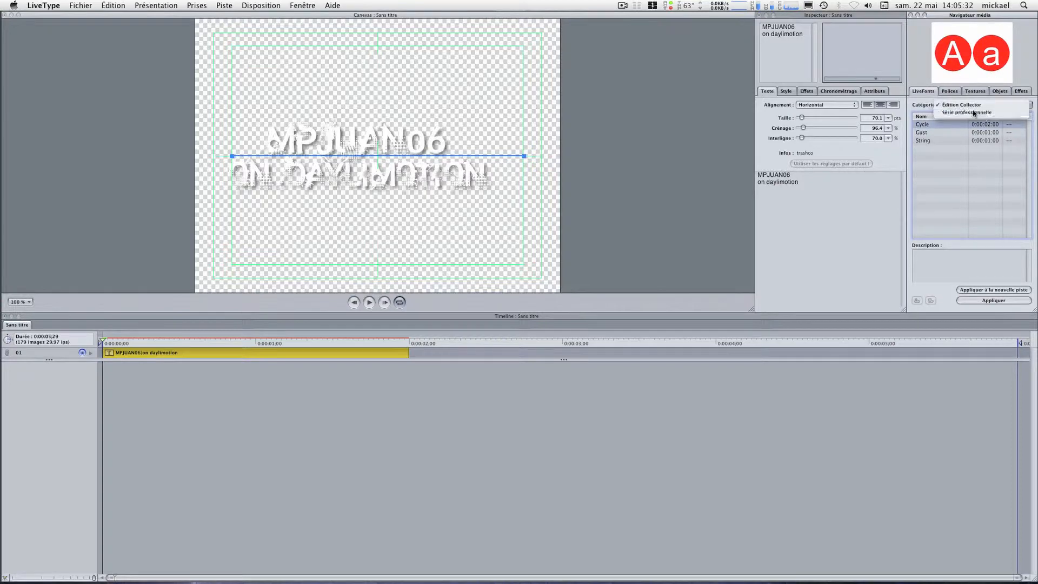
{"action": "left_click", "coordinate": [974, 113]}
{"action": "left_click", "coordinate": [957, 148]}
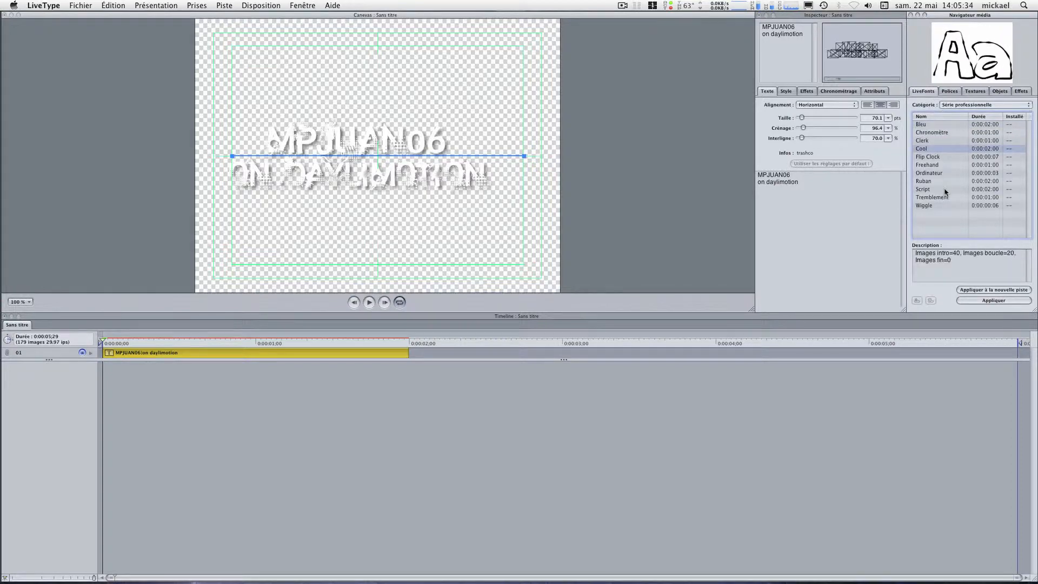
{"action": "left_click", "coordinate": [945, 191]}
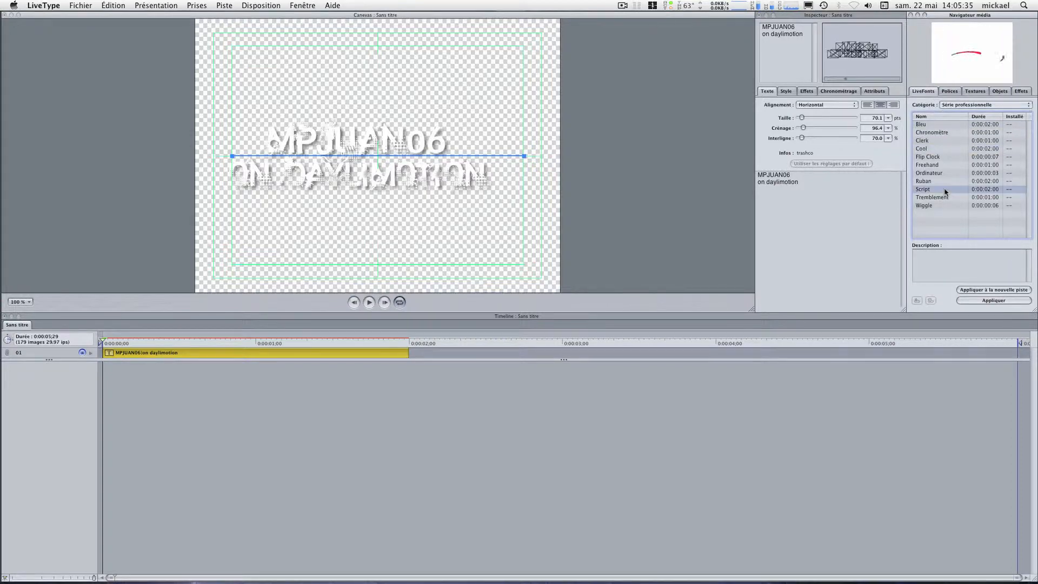
Examine the Fumée textures from Anneaux de fumée through Machine à brouillard.
{"action": "left_click", "coordinate": [973, 92]}
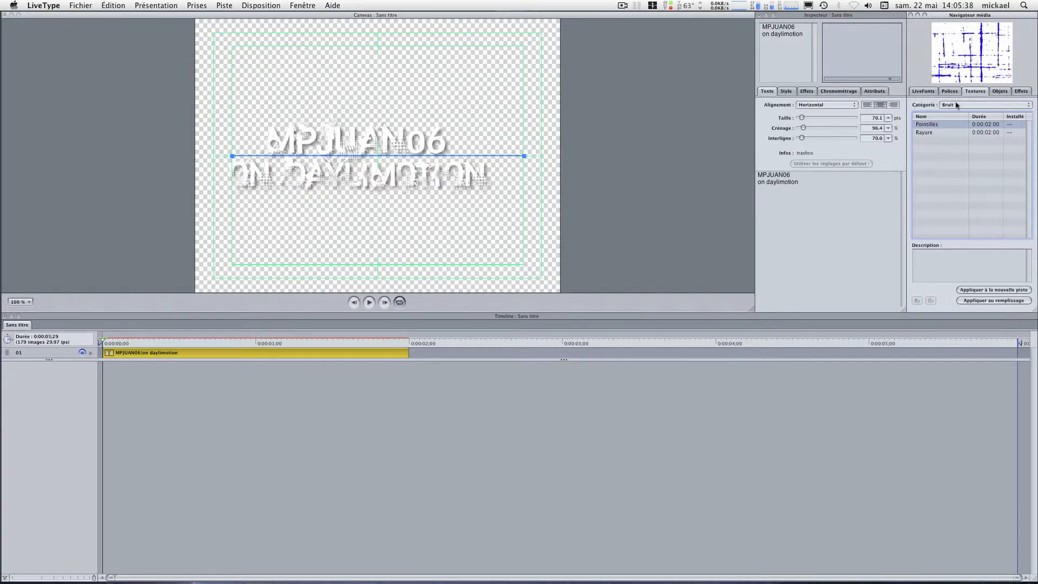
{"action": "left_click", "coordinate": [956, 104]}
{"action": "left_click", "coordinate": [957, 132]}
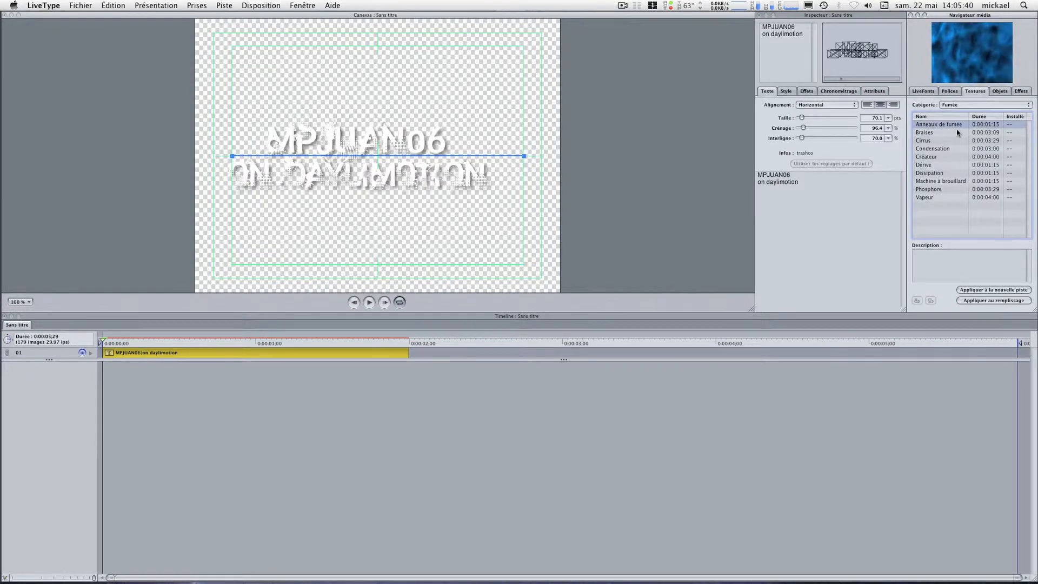
{"action": "key", "text": "Down"}
{"action": "key", "text": "Down"}
{"action": "key", "text": "Down"}
{"action": "key", "text": "Down"}
{"action": "key", "text": "Down"}
{"action": "key", "text": "Down"}
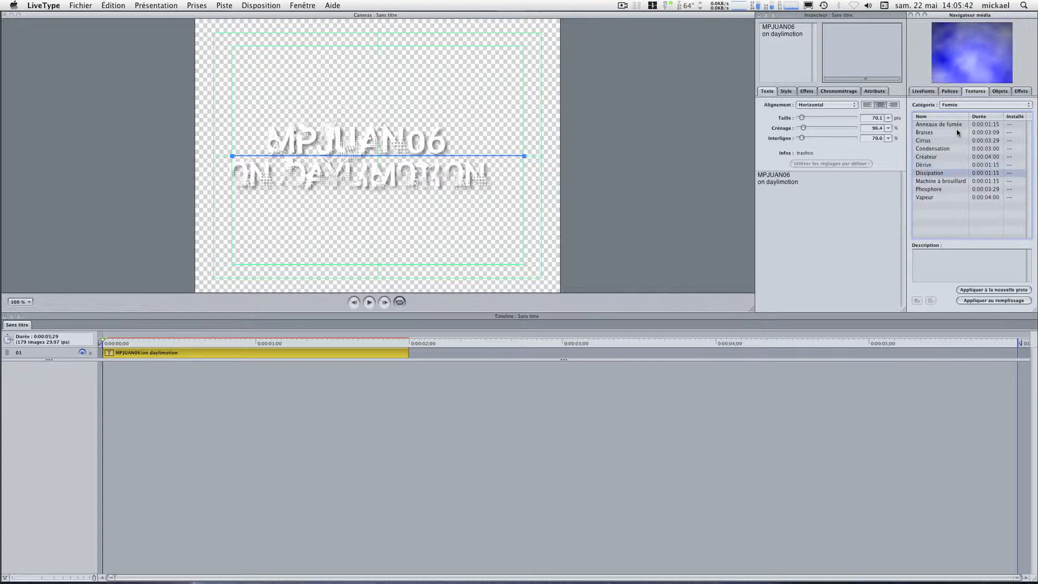
{"action": "key", "text": "Down"}
Preview the Espace textures and apply Matrice to the fill of the two-line title.
{"action": "left_click", "coordinate": [961, 106]}
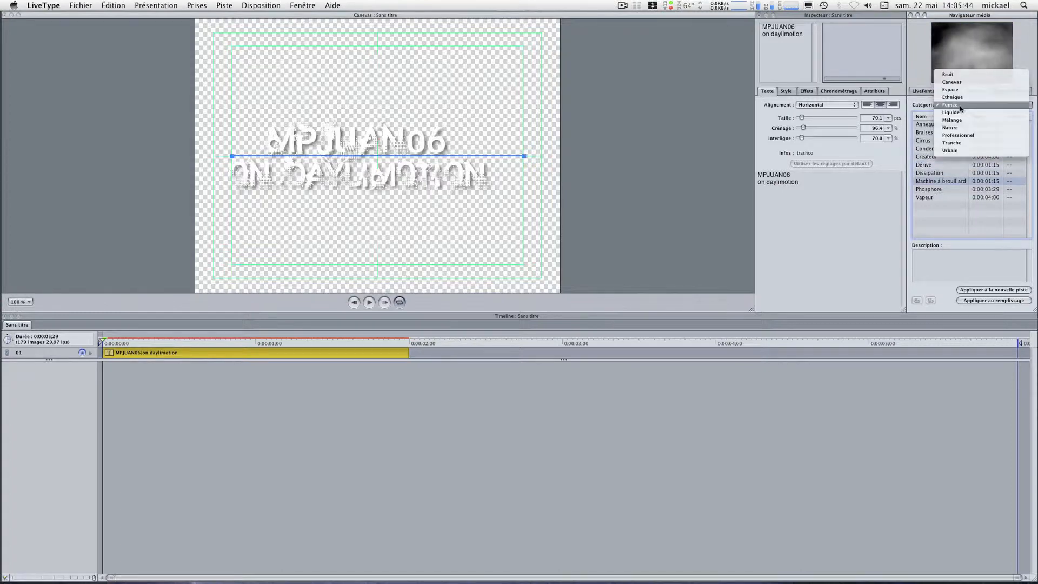
{"action": "left_click", "coordinate": [950, 89]}
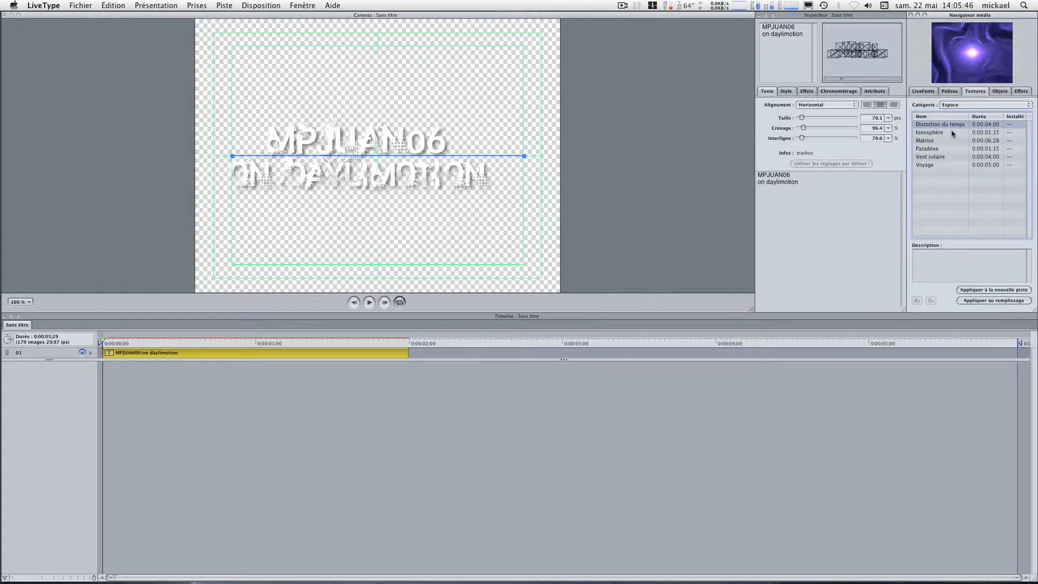
{"action": "key", "text": "Down"}
{"action": "key", "text": "Down"}
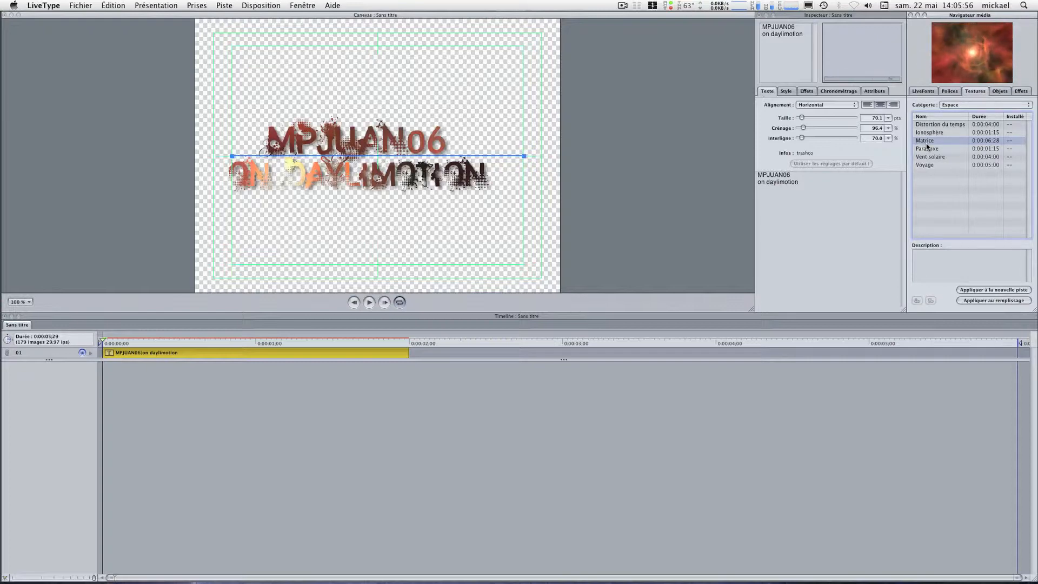
{"action": "left_click", "coordinate": [983, 302]}
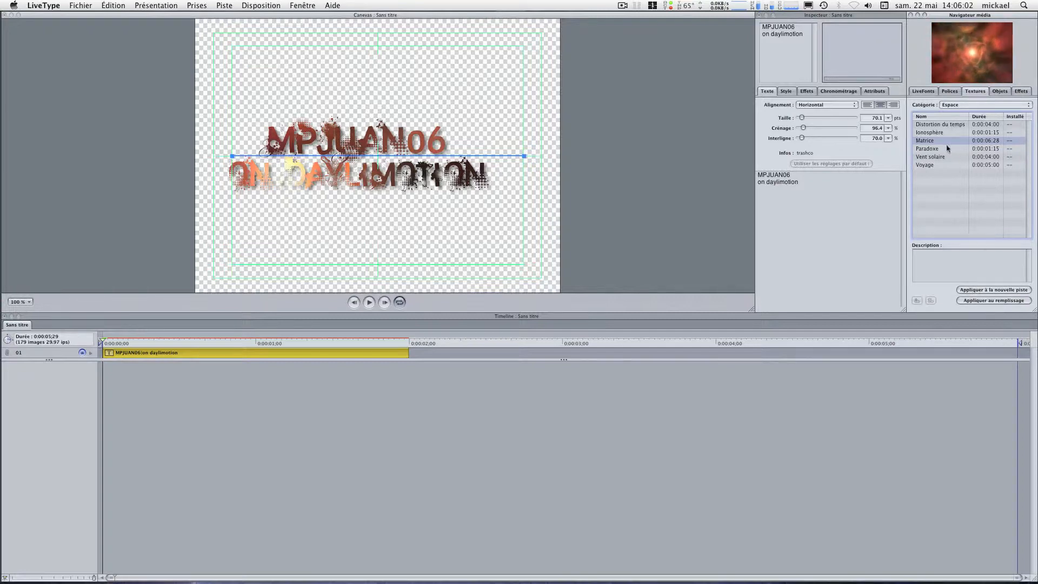
Apply the Voyage texture from the Espace category to the title's fill.
{"action": "left_click_drag", "start_coordinate": [948, 149], "coordinate": [946, 157]}
{"action": "left_click", "coordinate": [803, 36]}
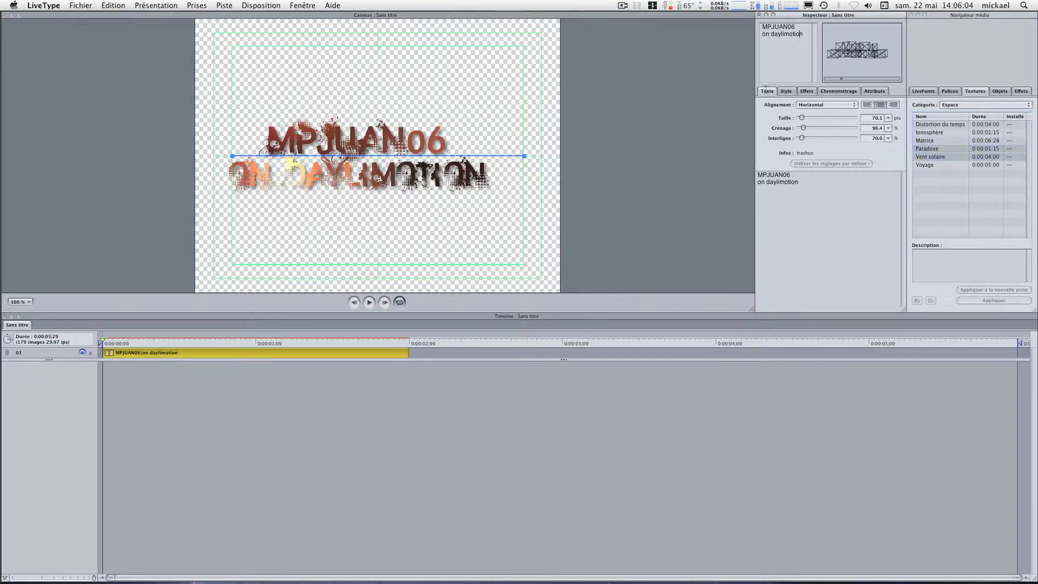
{"action": "left_click", "coordinate": [527, 192]}
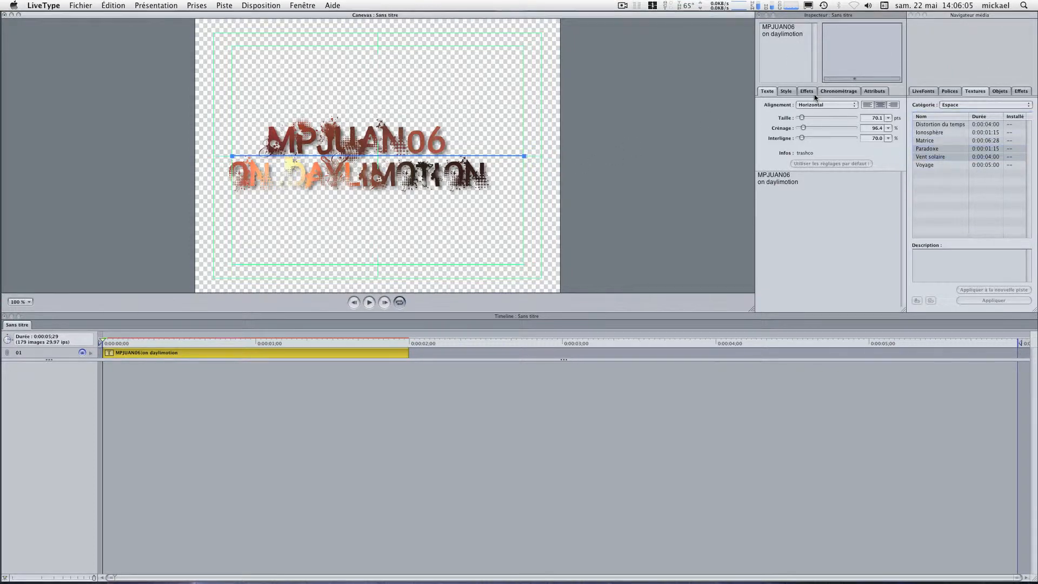
{"action": "left_click", "coordinate": [922, 174]}
{"action": "left_click", "coordinate": [926, 165]}
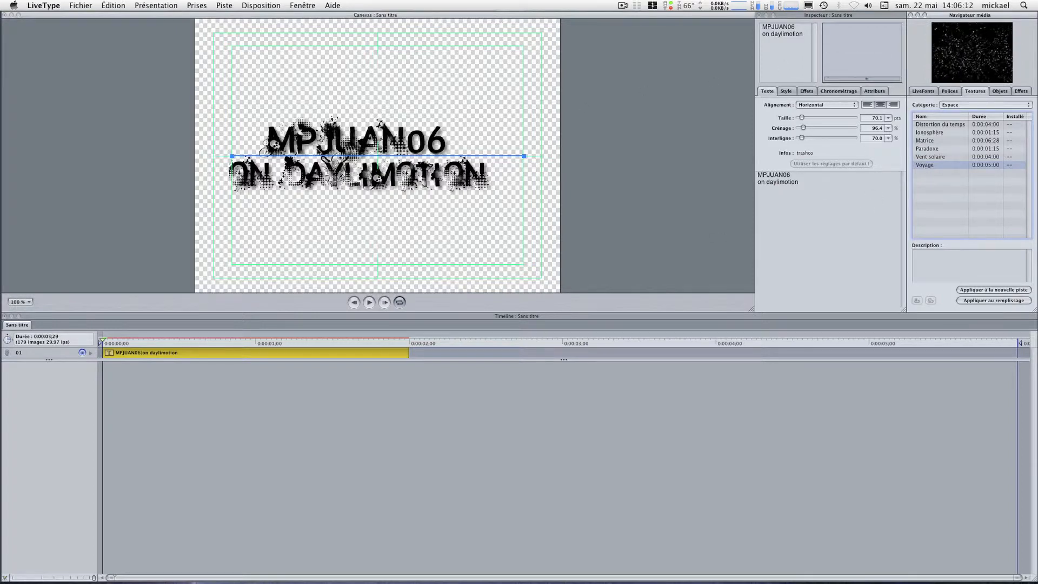
Select both title lines on the canvas and move them up above the blue text baseline.
{"action": "left_click_drag", "start_coordinate": [227, 125], "coordinate": [492, 213]}
{"action": "left_click_drag", "start_coordinate": [466, 171], "coordinate": [476, 130]}
{"action": "left_click", "coordinate": [452, 222]}
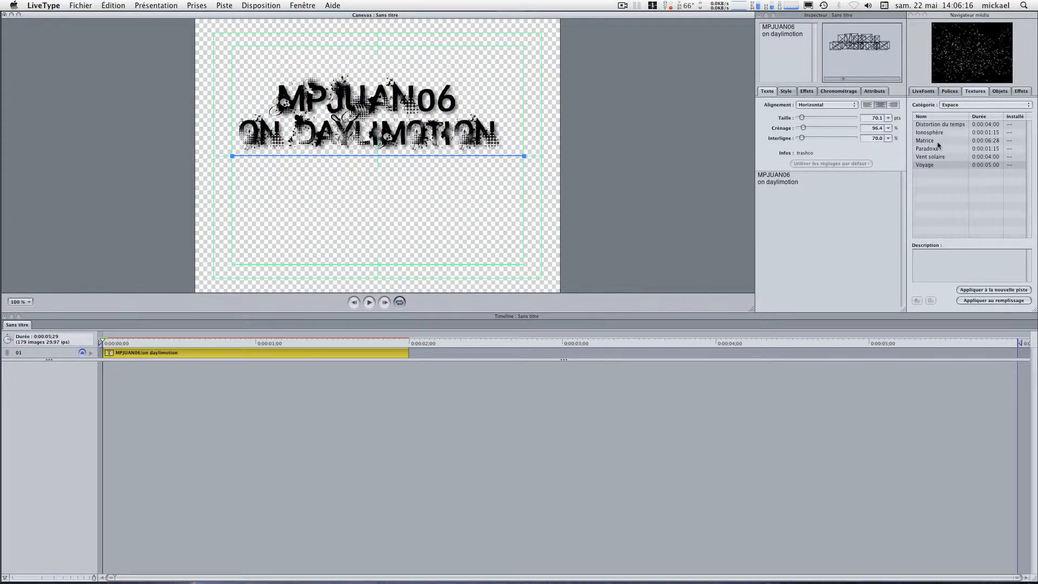
Fill the title with the Distortion du temps texture and move the playhead to the one-second mark.
{"action": "left_click", "coordinate": [932, 125]}
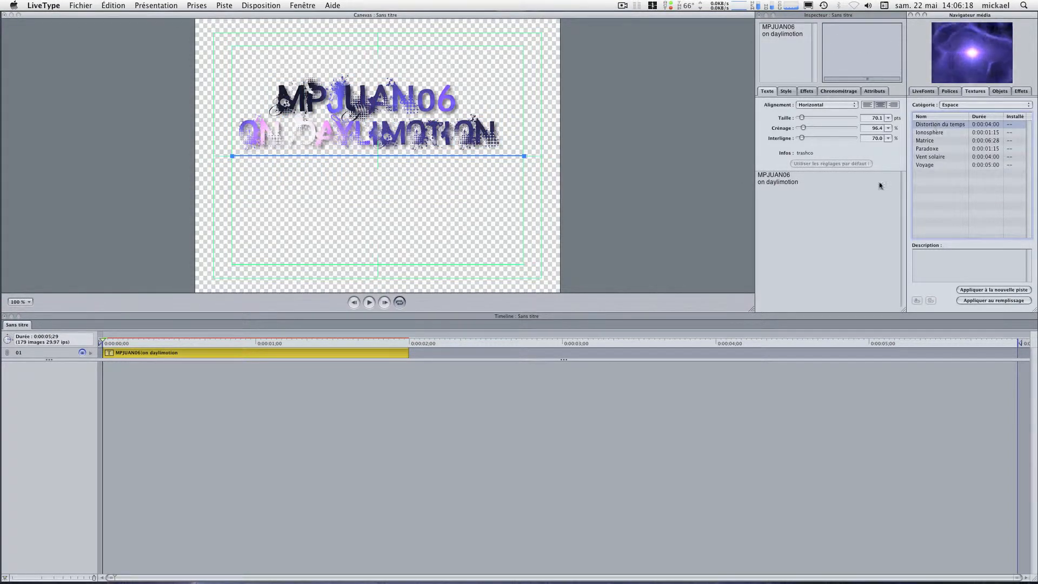
{"action": "left_click", "coordinate": [462, 208]}
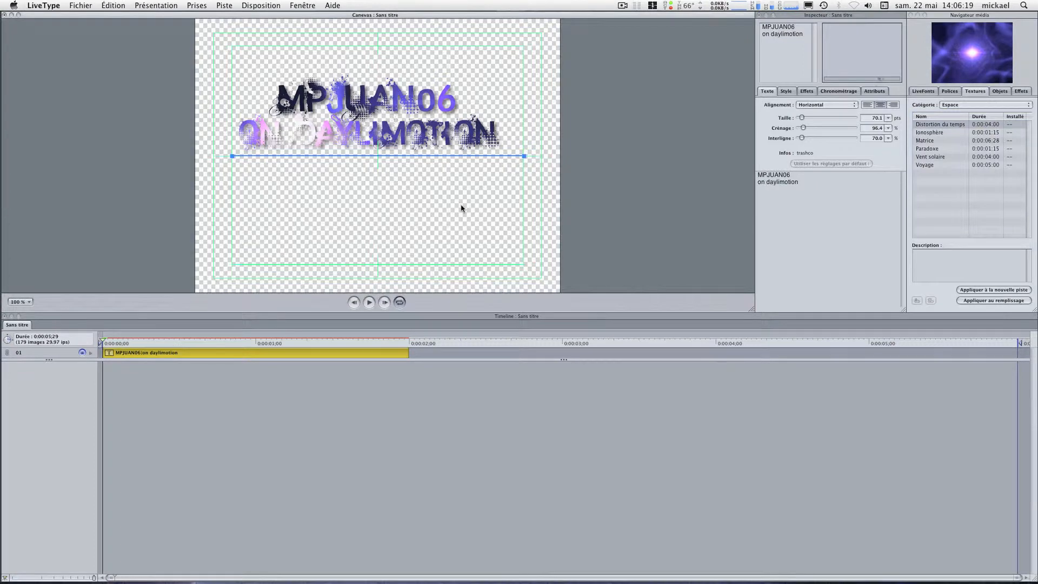
{"action": "left_click", "coordinate": [411, 337]}
{"action": "left_click_drag", "start_coordinate": [271, 341], "coordinate": [256, 340]}
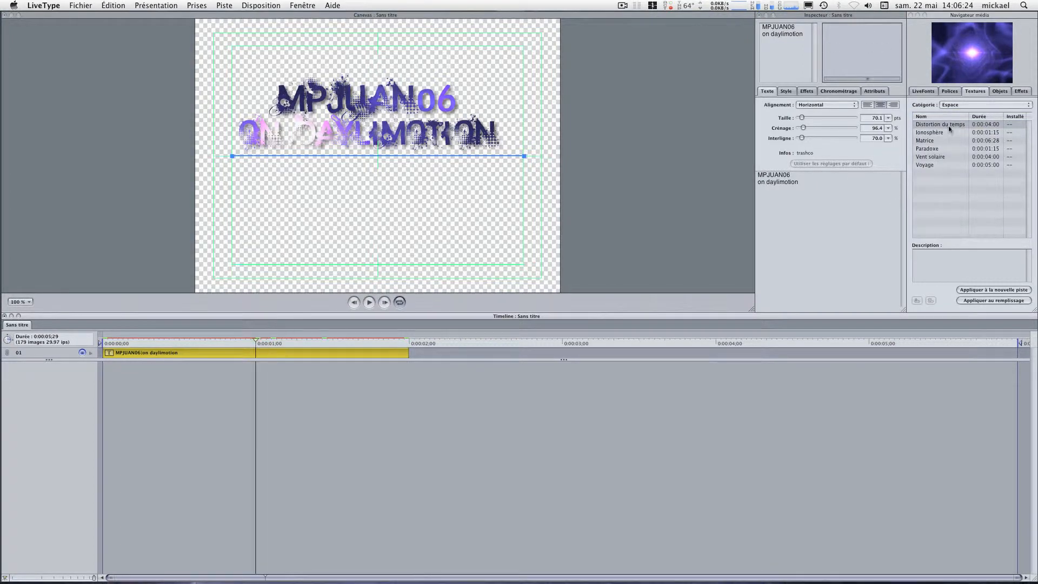
Add the Distortion du temps texture on a new background track, preview Ionosphère and Matrice, and delete that track.
{"action": "left_click", "coordinate": [984, 291]}
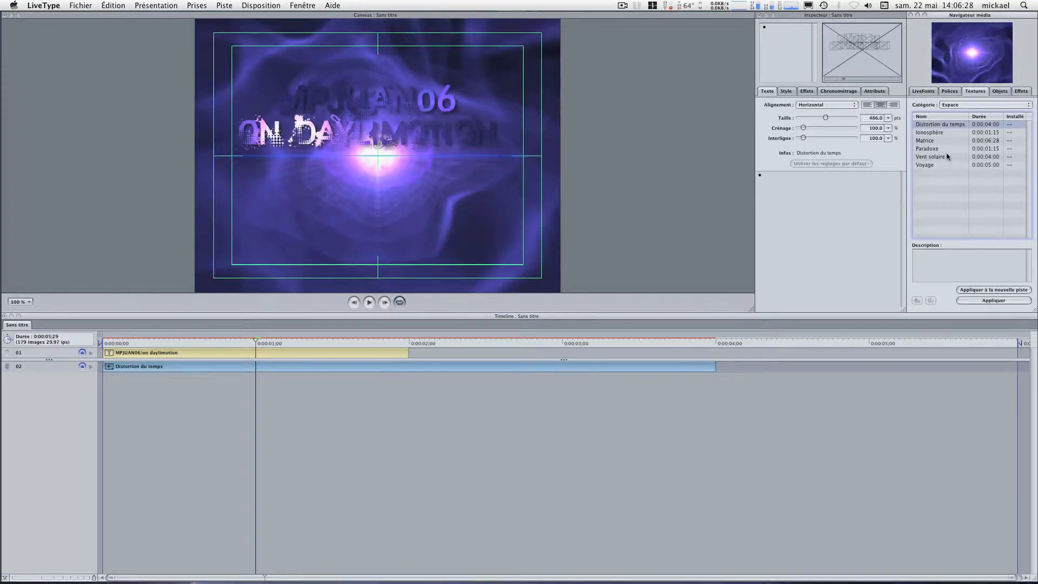
{"action": "left_click", "coordinate": [944, 135]}
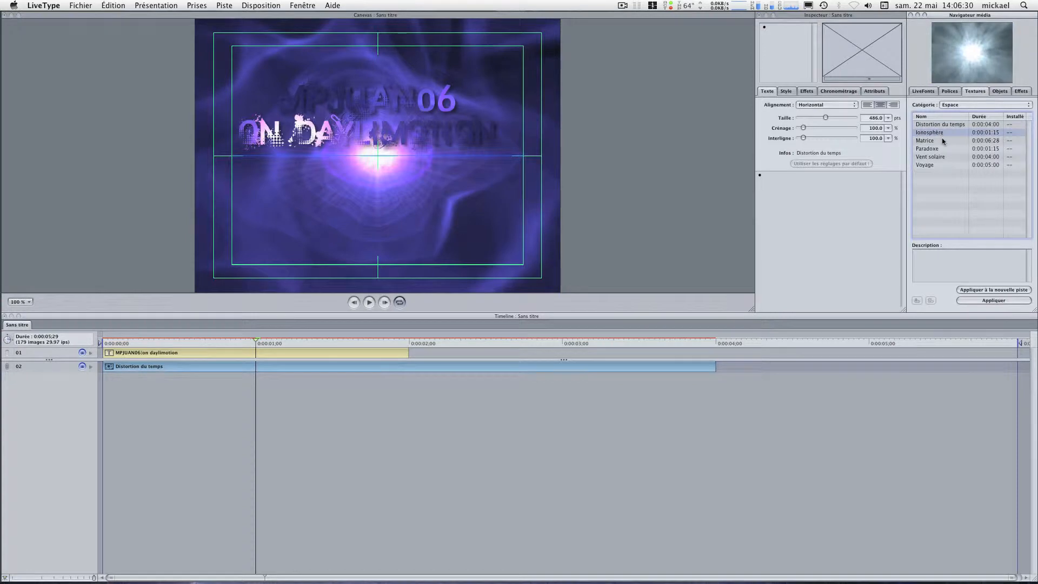
{"action": "left_click", "coordinate": [943, 141]}
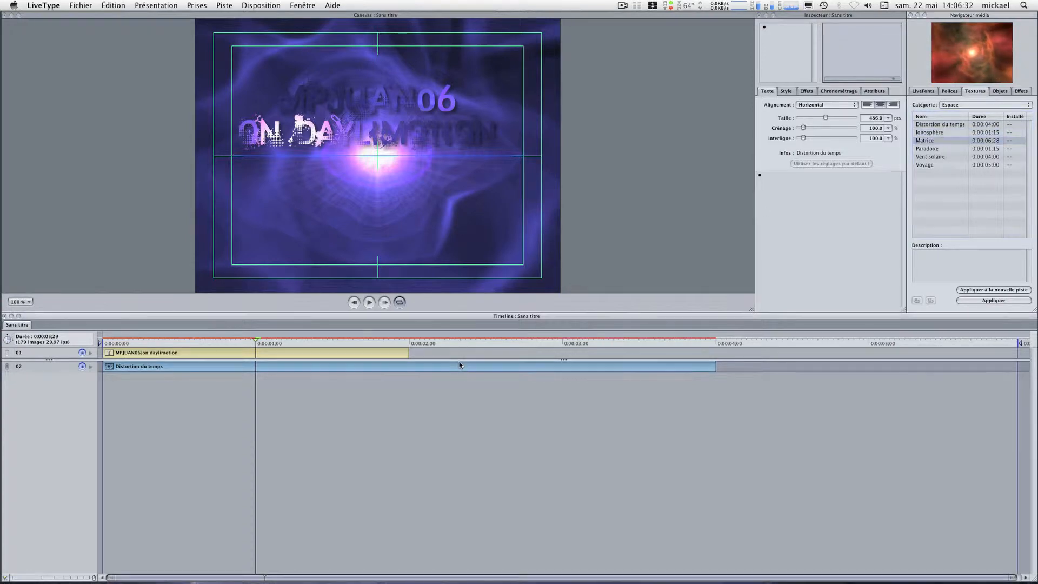
{"action": "key", "text": "Delete"}
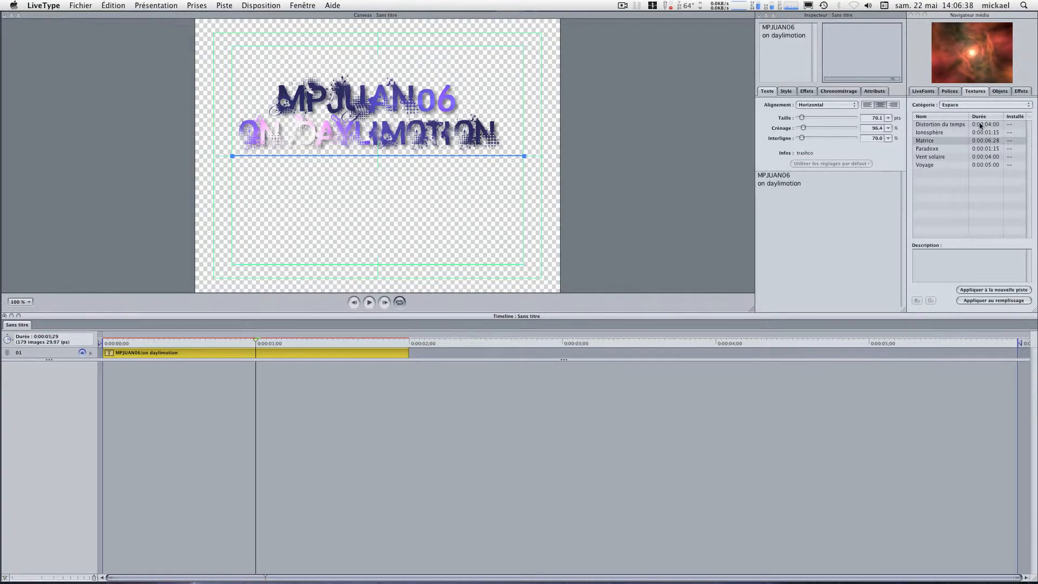
Fill the title with the Matrice texture and add Matrice as a background on a new track.
{"action": "left_click", "coordinate": [933, 142]}
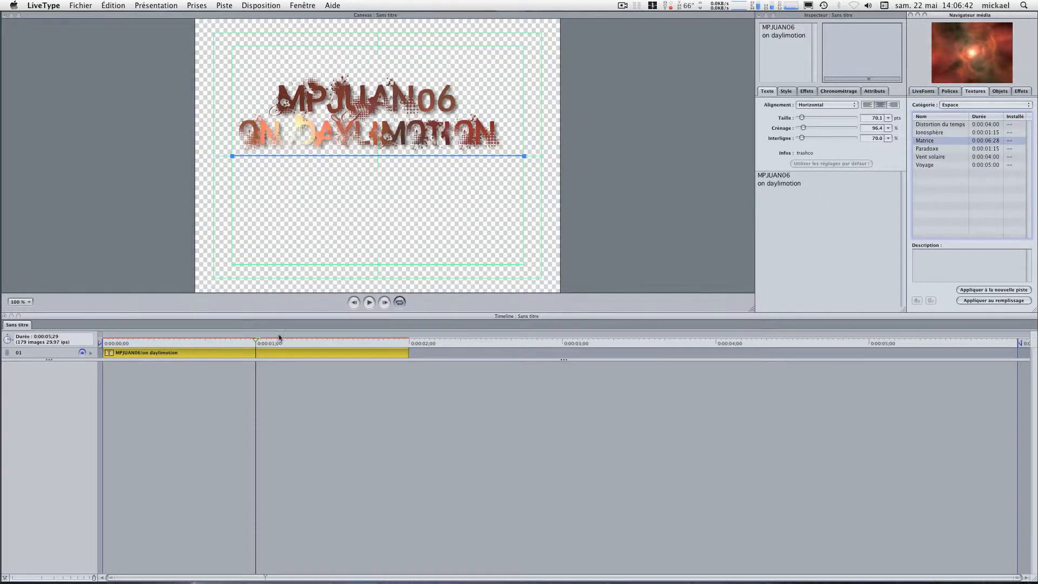
{"action": "left_click_drag", "start_coordinate": [279, 340], "coordinate": [265, 340]}
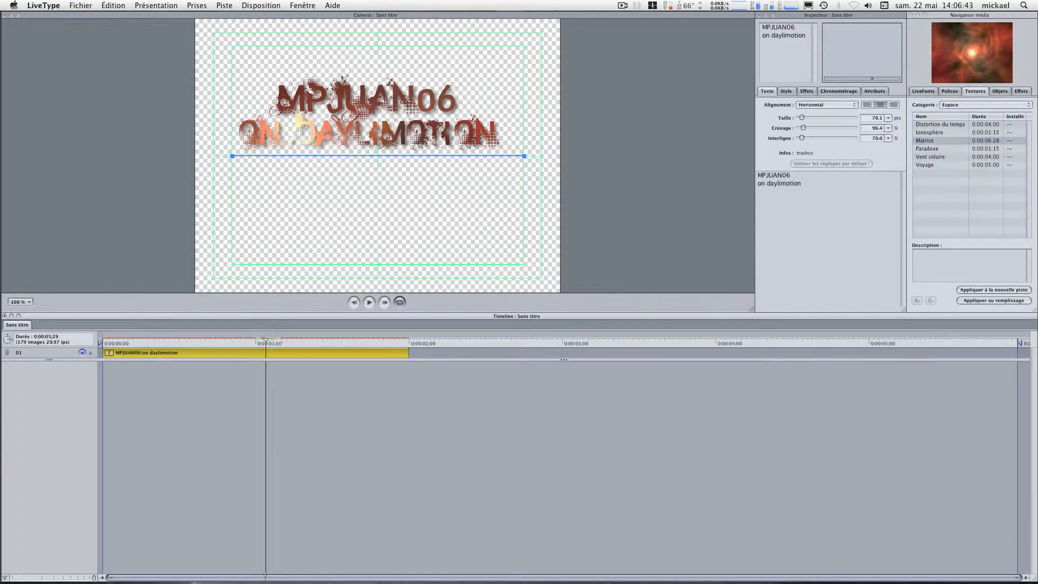
{"action": "left_click", "coordinate": [939, 148]}
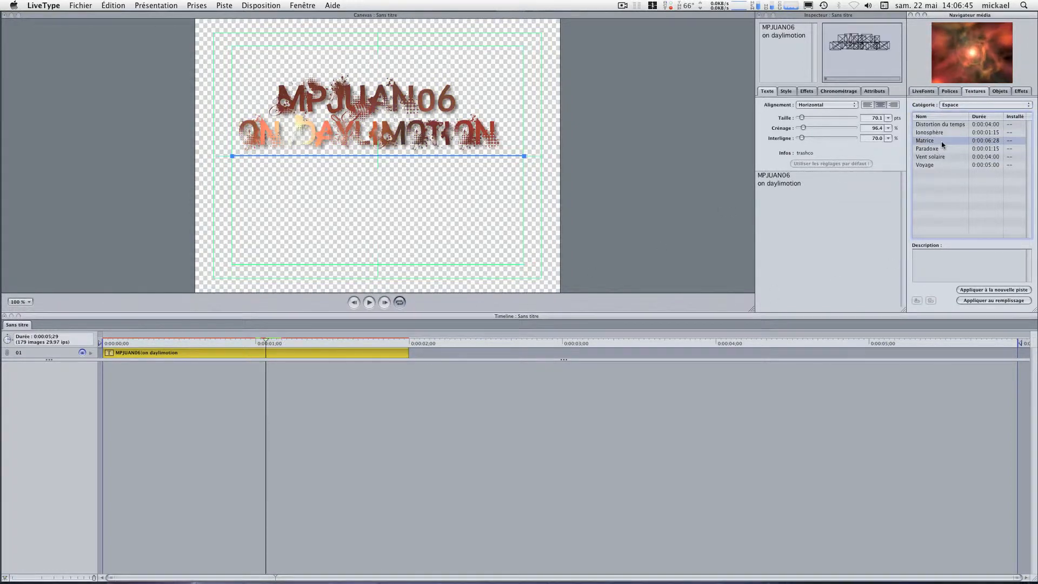
{"action": "left_click", "coordinate": [1001, 301]}
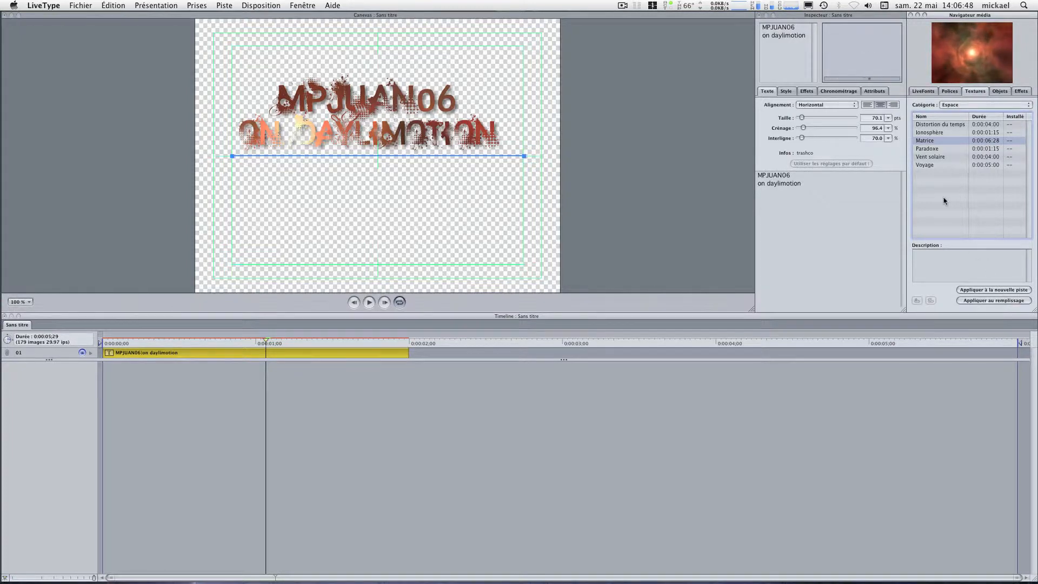
{"action": "left_click", "coordinate": [974, 290]}
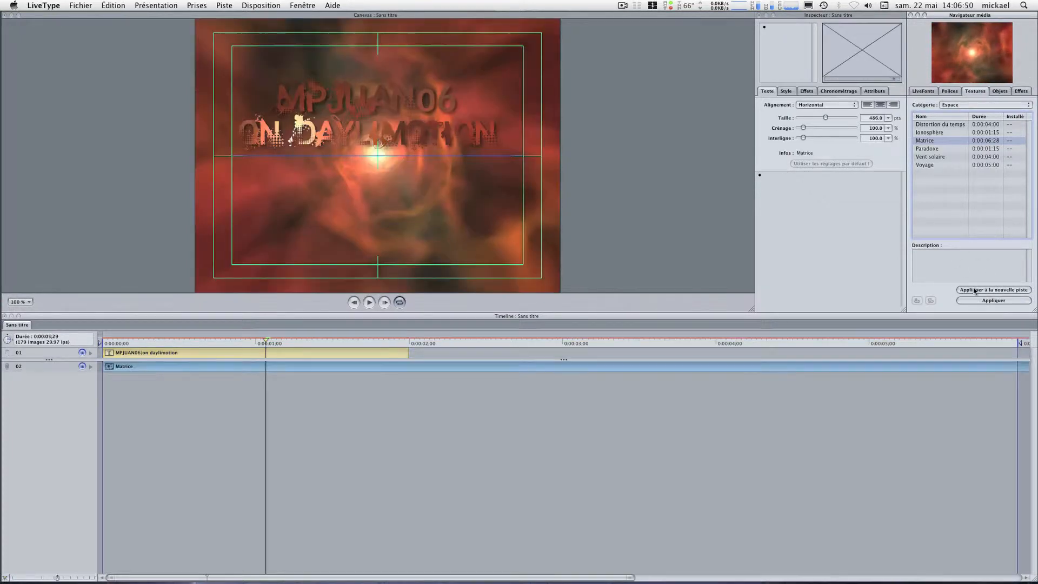
Fill the title with the Distortion du temps texture and move both lines down to the middle of the canvas.
{"action": "left_click", "coordinate": [305, 353]}
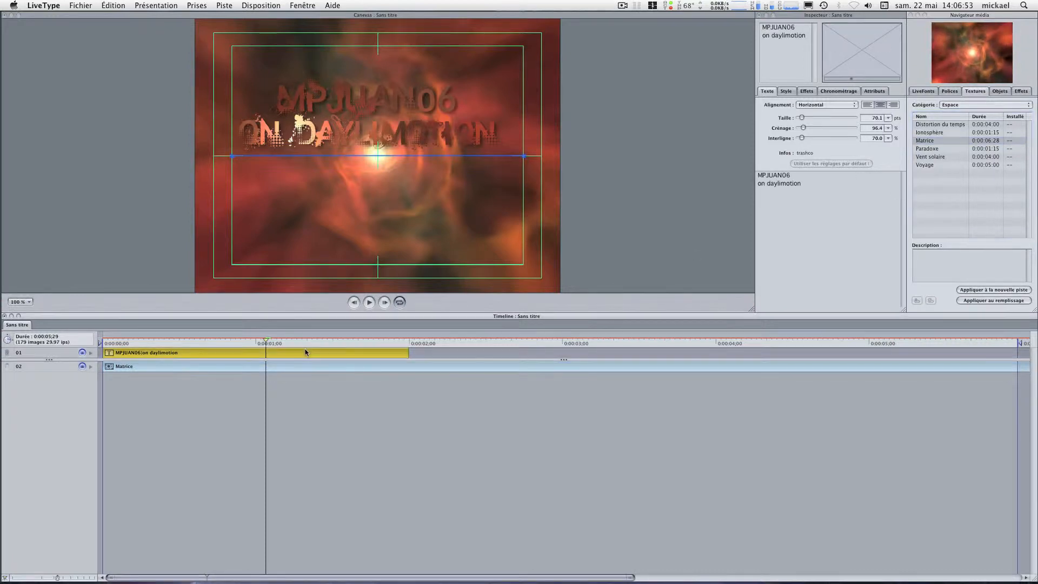
{"action": "left_click", "coordinate": [942, 126]}
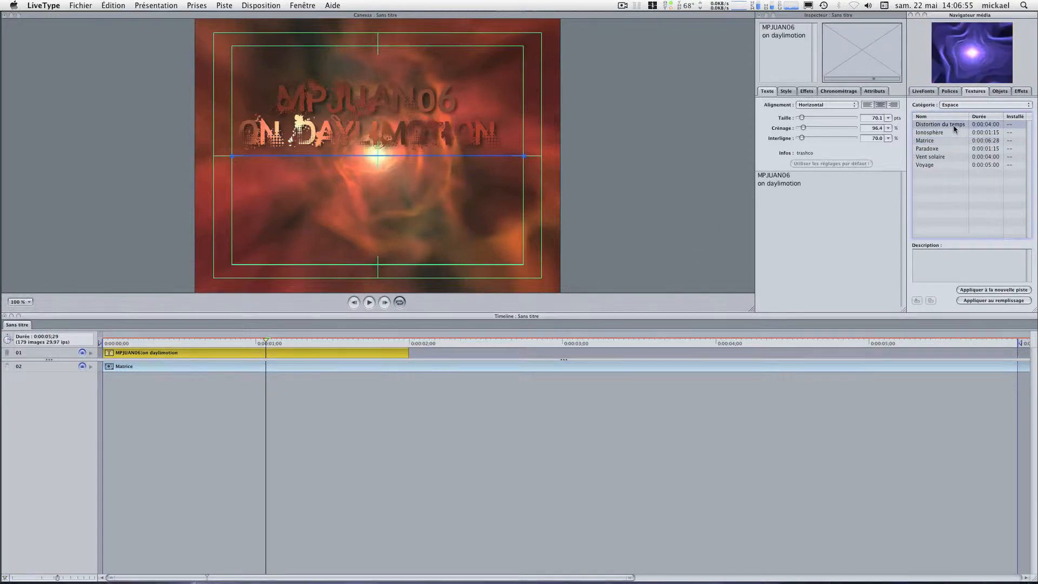
{"action": "left_click", "coordinate": [299, 95]}
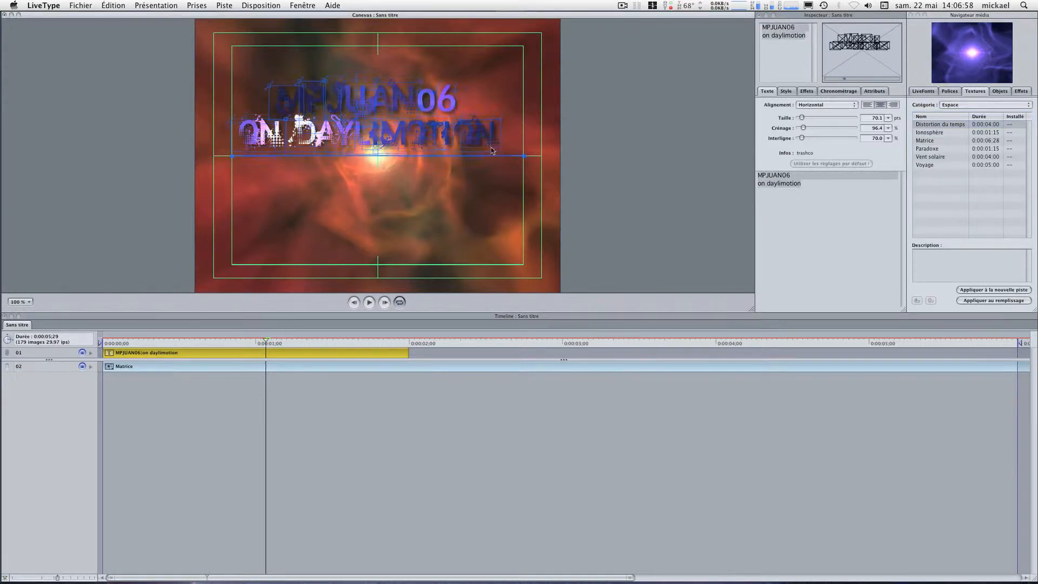
{"action": "left_click_drag", "start_coordinate": [491, 147], "coordinate": [498, 181]}
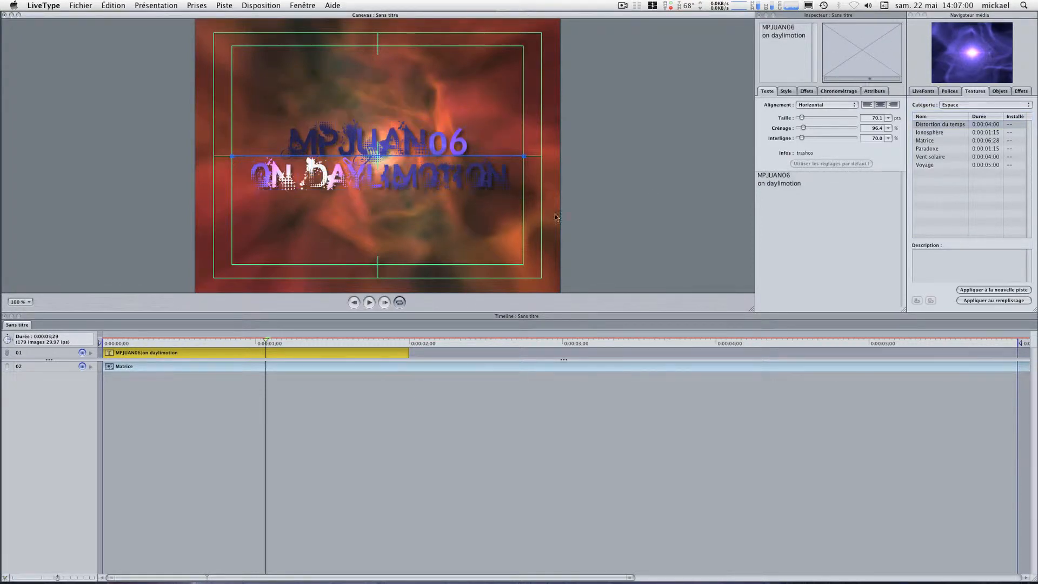
Examine the Professionnel textures, including Ovales (HDi)25, and the Nature textures Brouillard de la jungle and Fougère.
{"action": "left_click", "coordinate": [989, 107]}
{"action": "left_click", "coordinate": [977, 154]}
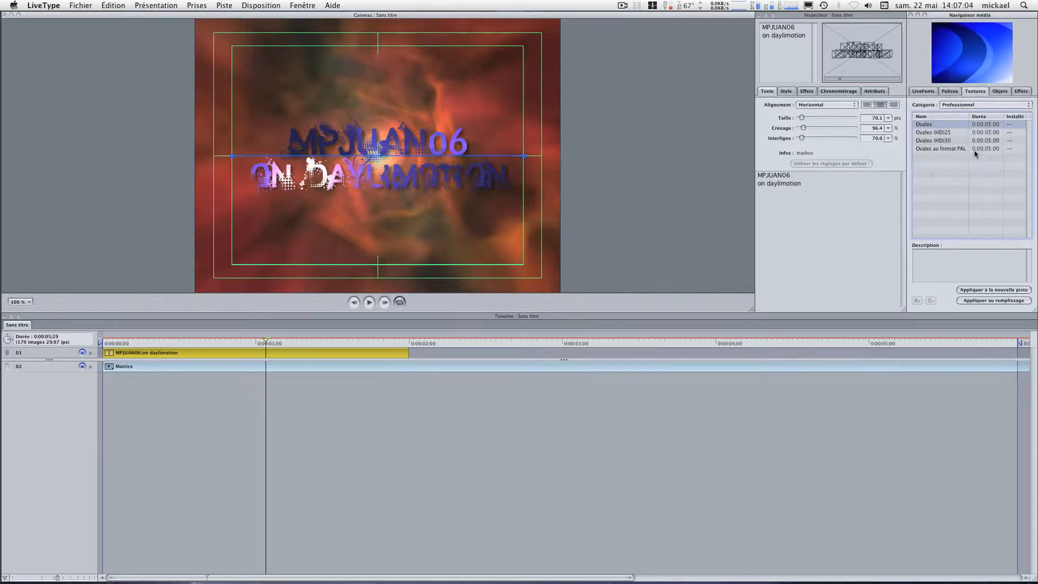
{"action": "left_click", "coordinate": [938, 134]}
{"action": "left_click", "coordinate": [958, 107]}
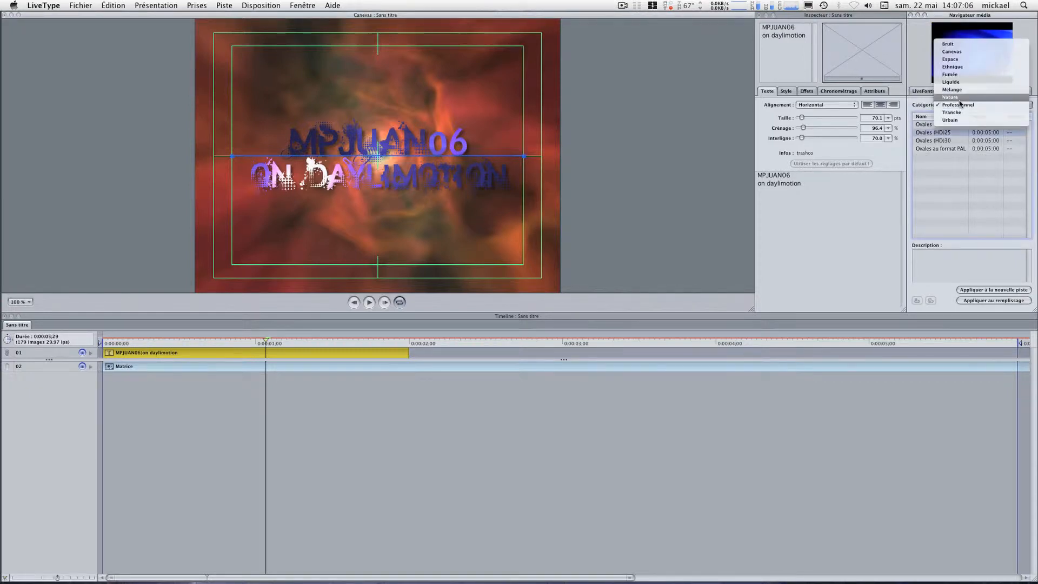
{"action": "left_click", "coordinate": [968, 100]}
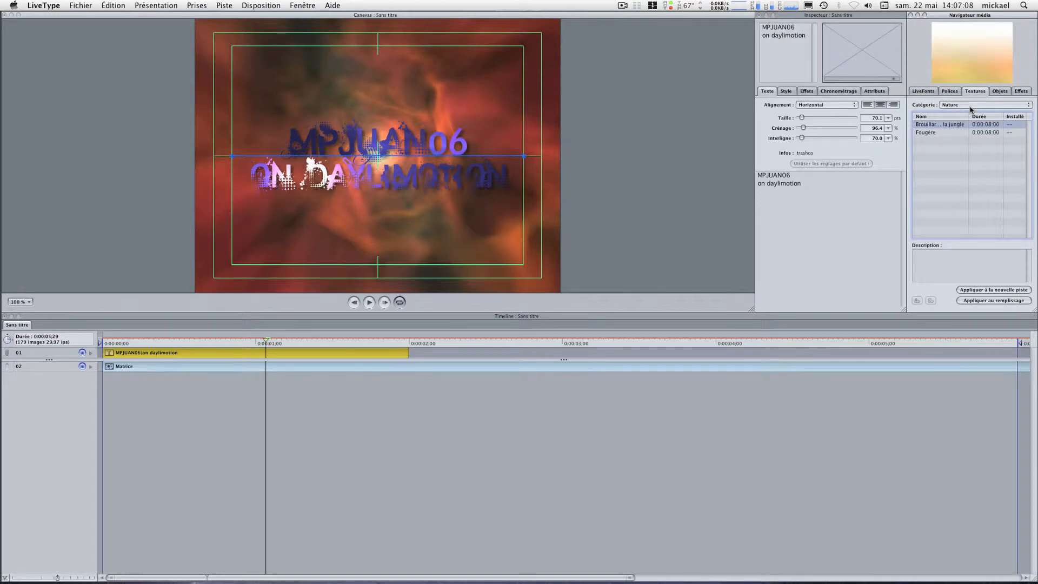
{"action": "key", "text": "Down"}
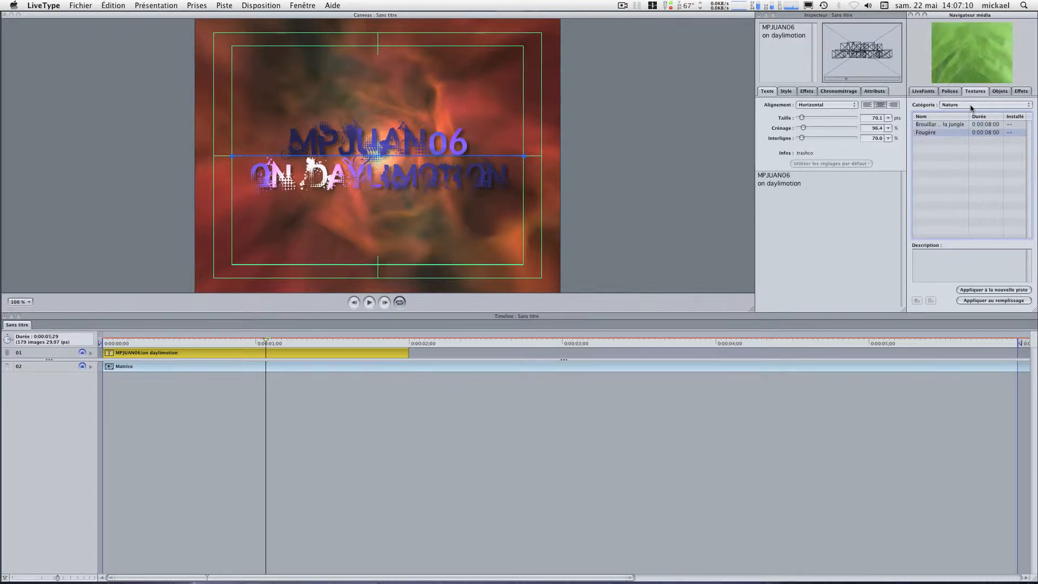
Examine the Mélange textures from Brouillard through Panoramique rapide in the media browser.
{"action": "left_click", "coordinate": [970, 106]}
{"action": "left_click", "coordinate": [973, 98]}
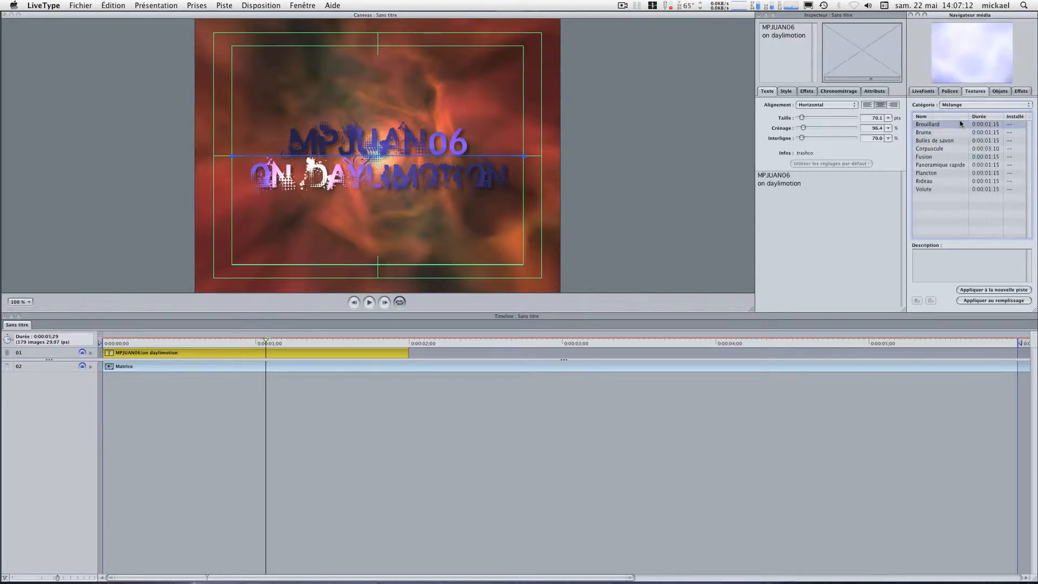
{"action": "key", "text": "Down"}
{"action": "key", "text": "Down"}
{"action": "key", "text": "Down"}
{"action": "key", "text": "Down"}
{"action": "key", "text": "Down"}
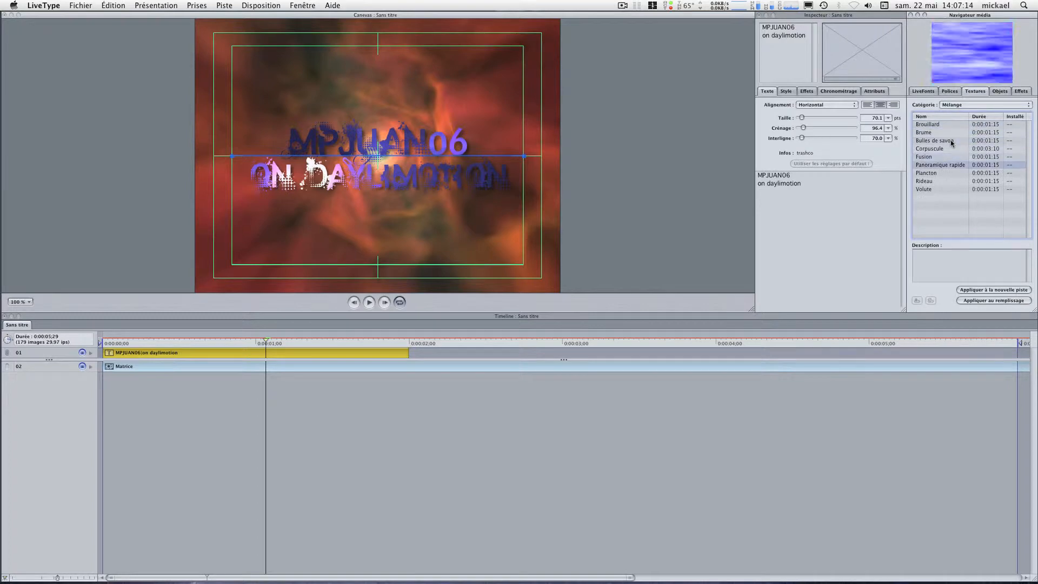
{"action": "key", "text": "Down"}
{"action": "key", "text": "Up"}
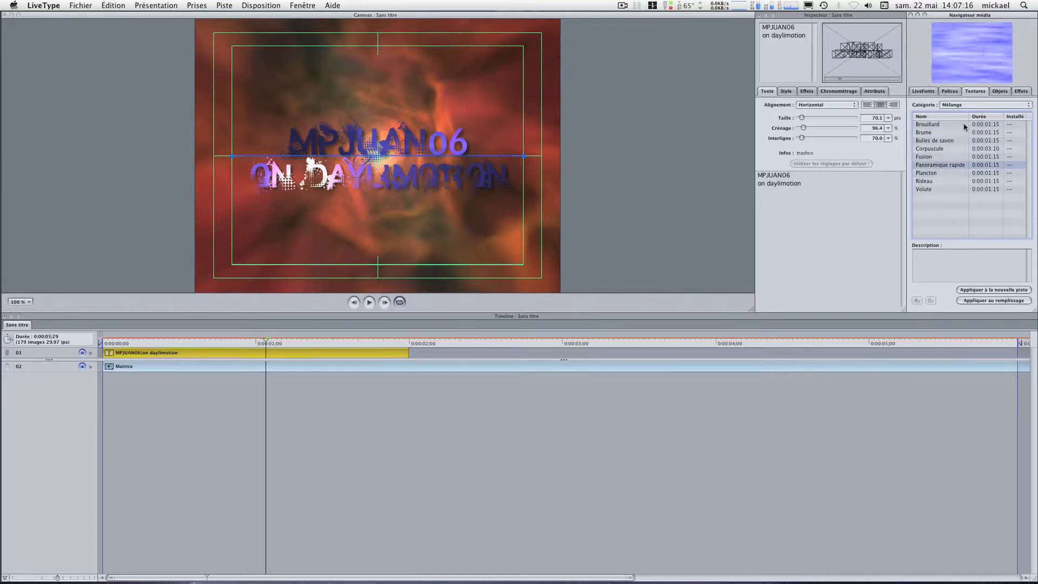
Add the Tech 01 object from the Tech category on a new track.
{"action": "left_click", "coordinate": [999, 92]}
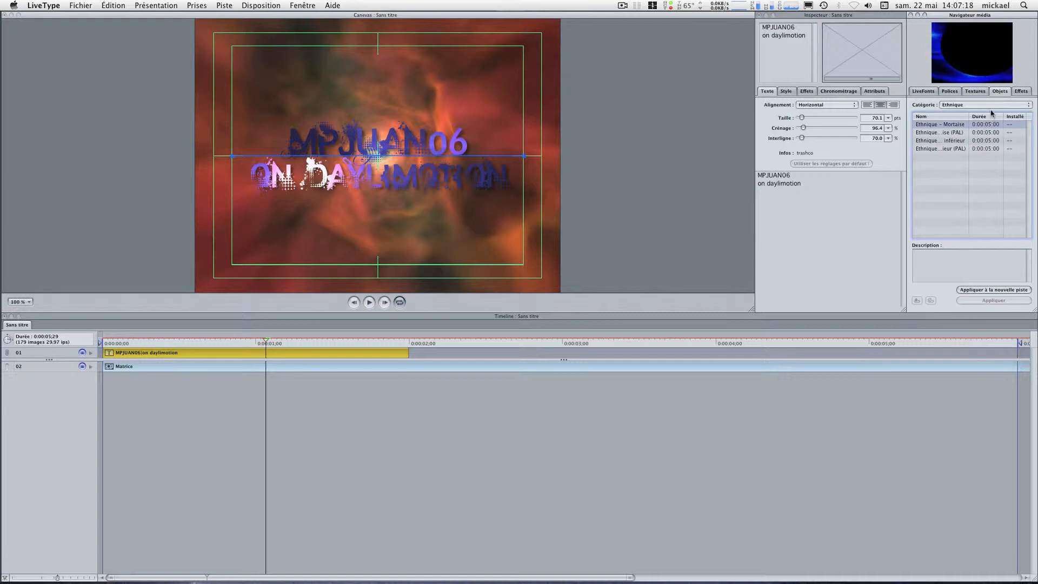
{"action": "left_click", "coordinate": [991, 105]}
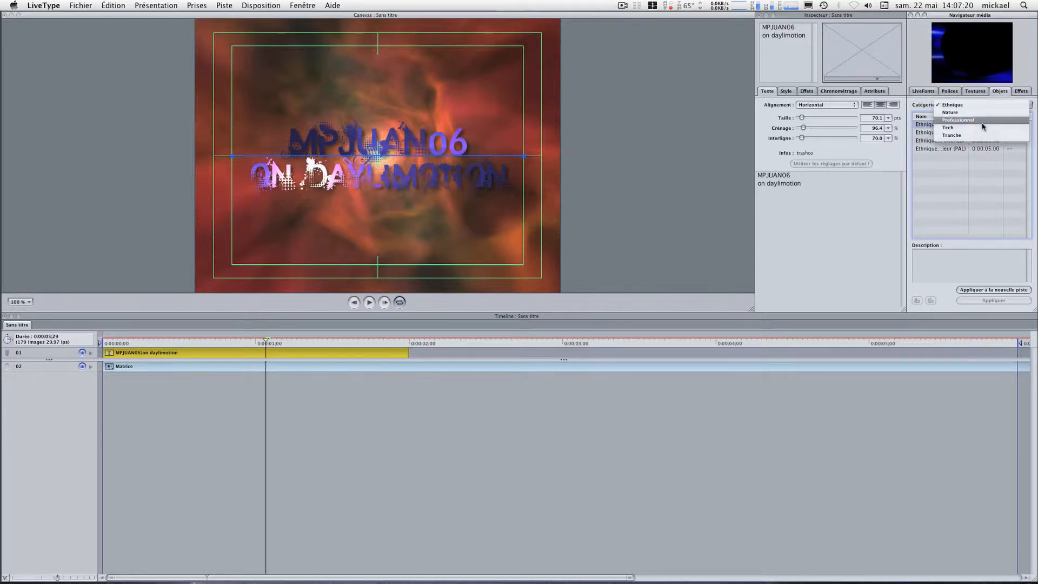
{"action": "left_click", "coordinate": [981, 129]}
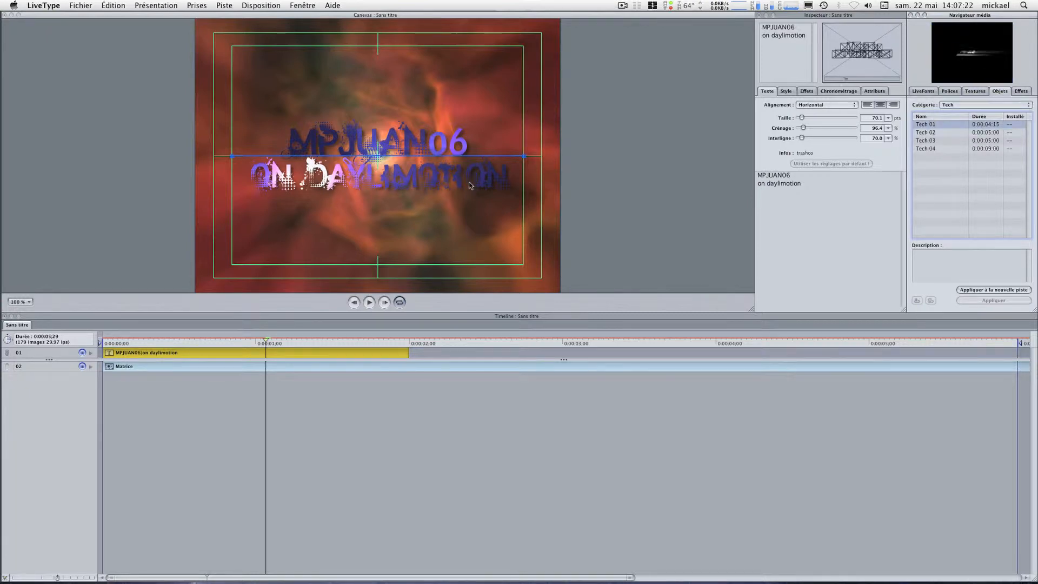
{"action": "left_click", "coordinate": [1003, 290]}
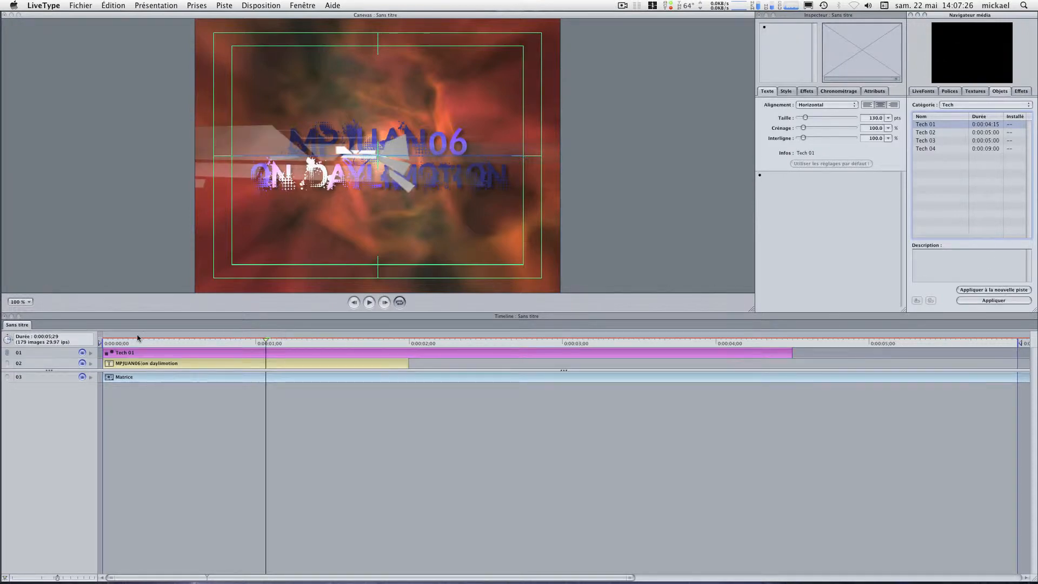
Play the animation with Tech 01 from the start and delete the Tech 01 track.
{"action": "left_click_drag", "start_coordinate": [108, 342], "coordinate": [104, 344]}
{"action": "key", "text": "space"}
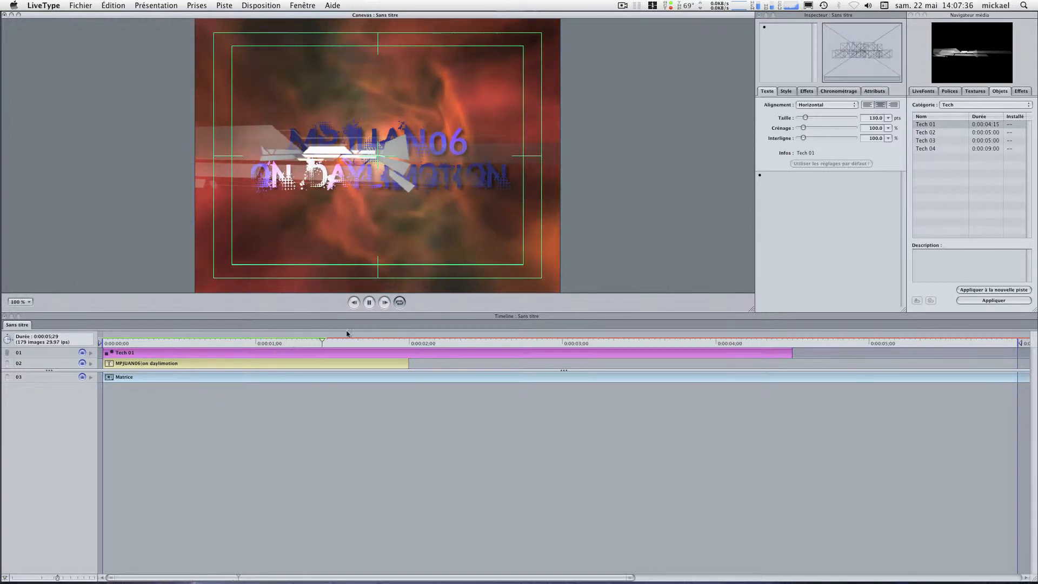
{"action": "left_click", "coordinate": [701, 340]}
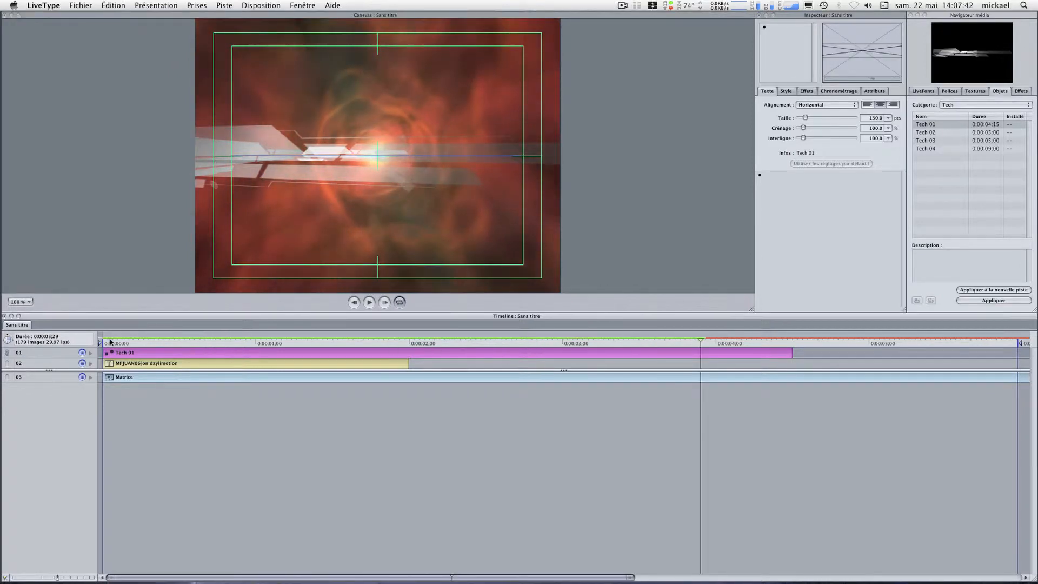
{"action": "left_click", "coordinate": [110, 342]}
{"action": "key", "text": "space"}
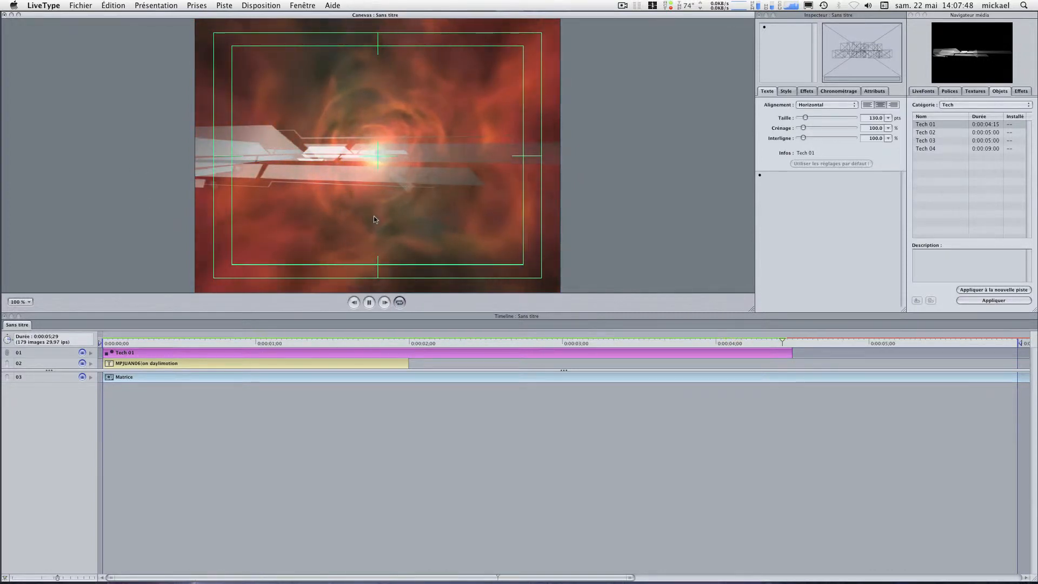
{"action": "key", "text": "space"}
{"action": "left_click", "coordinate": [303, 353]}
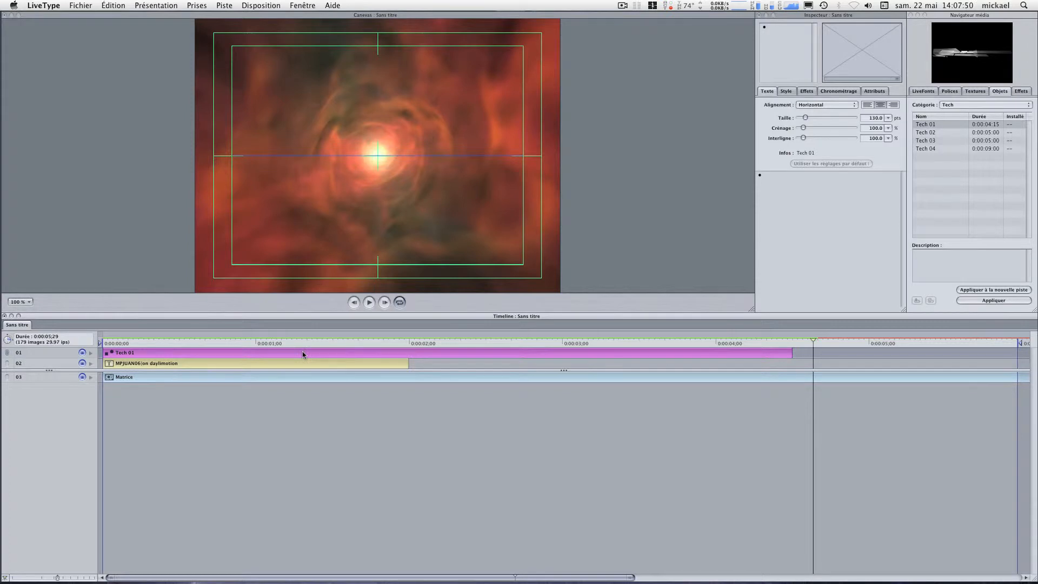
{"action": "key", "text": "Delete"}
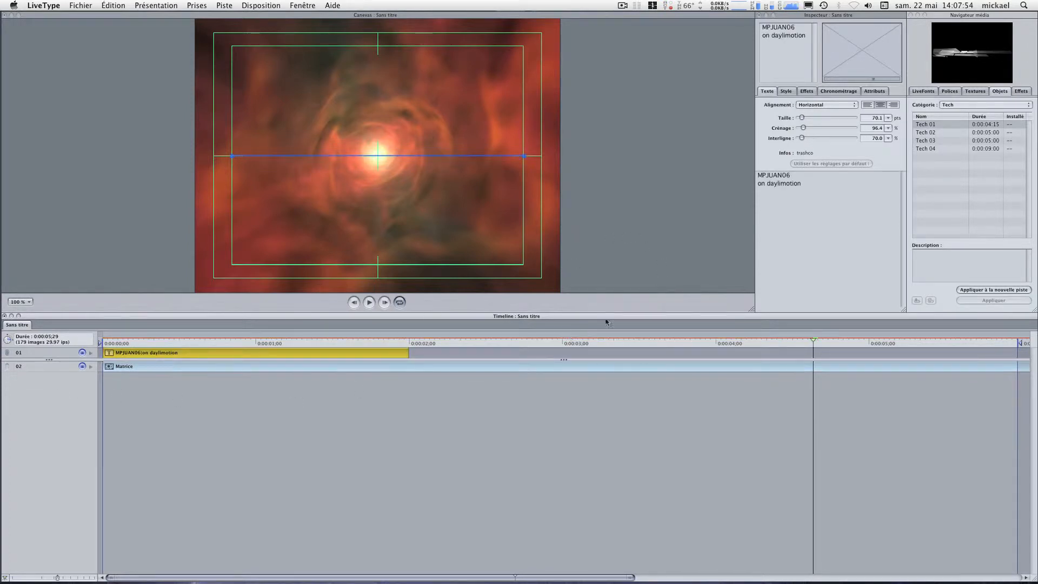
Browse the Caricature effects, including Élastique and Flottement, and apply the Glacial effect to the title.
{"action": "left_click", "coordinate": [1023, 91]}
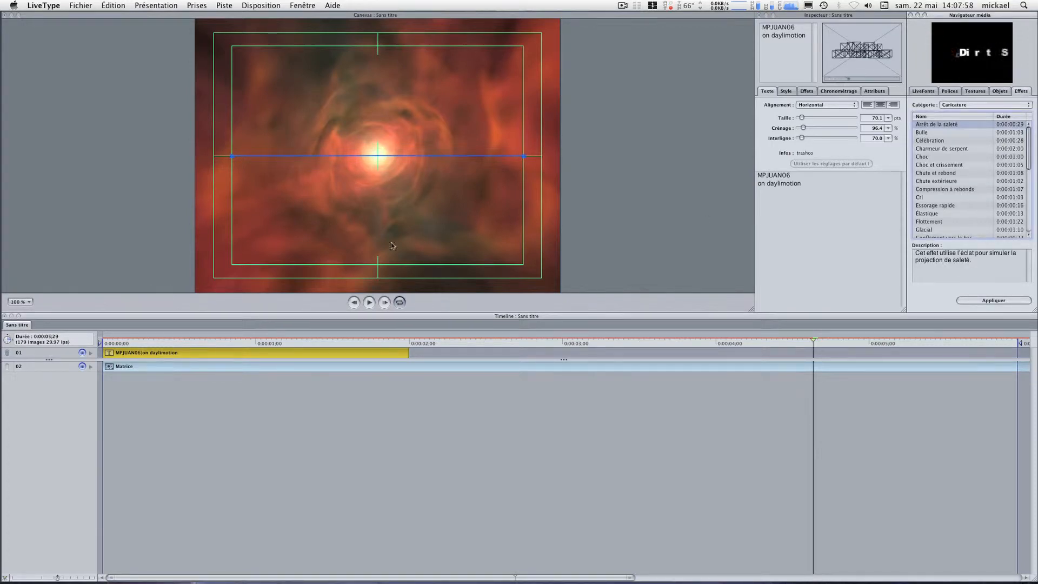
{"action": "left_click", "coordinate": [220, 341]}
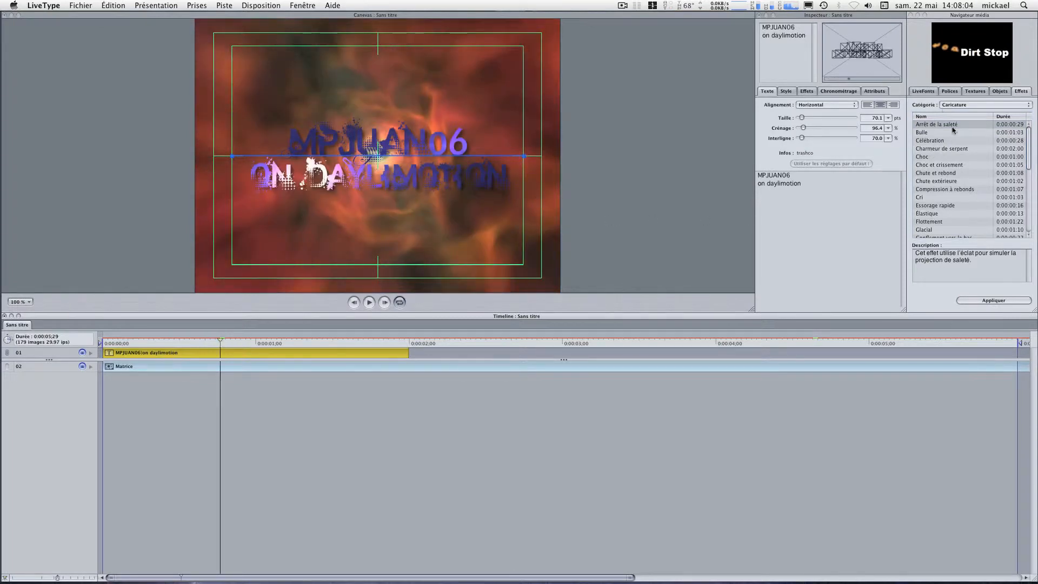
{"action": "left_click", "coordinate": [976, 106]}
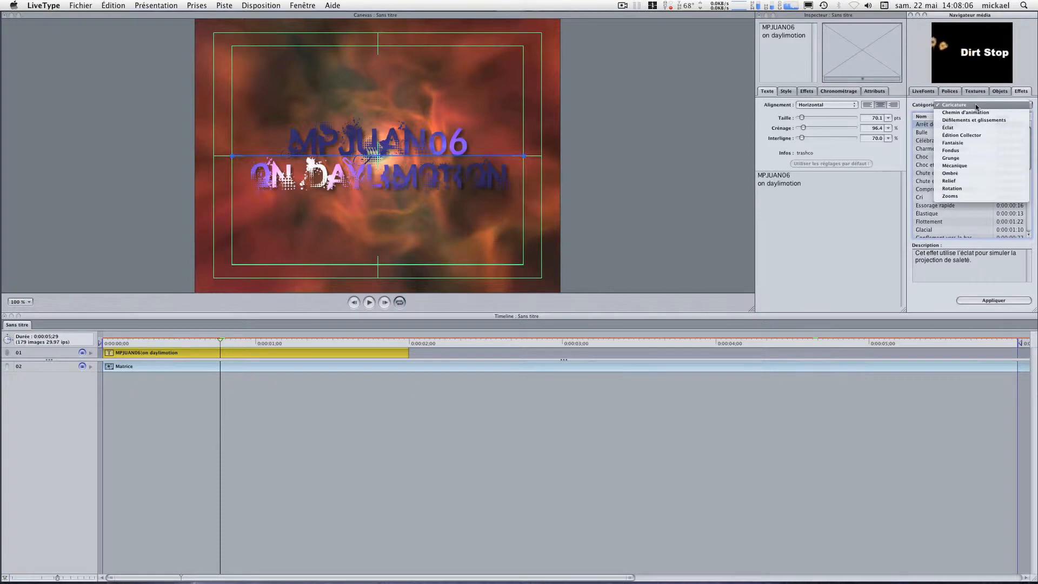
{"action": "left_click", "coordinate": [933, 206]}
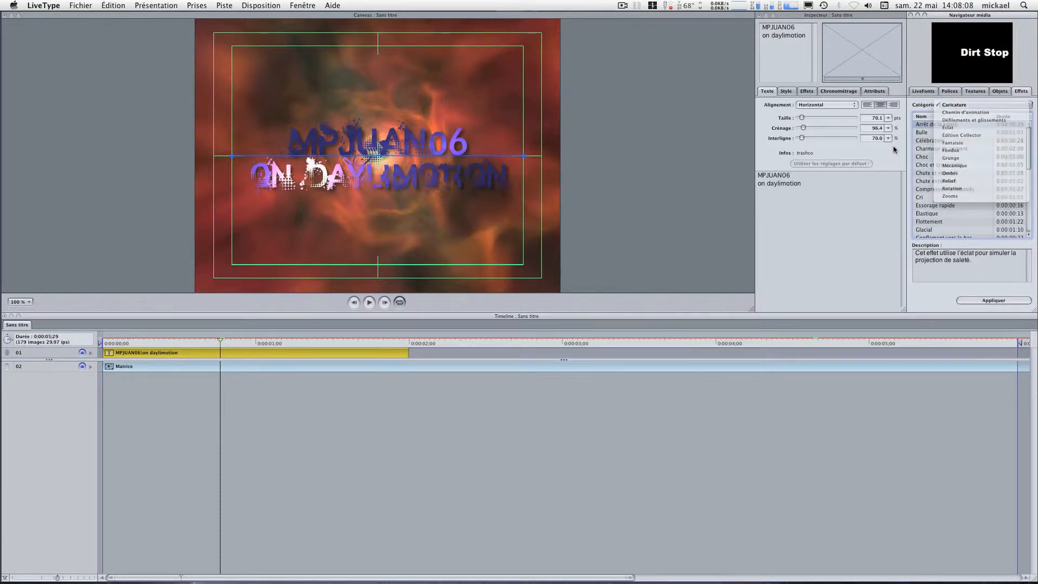
{"action": "left_click", "coordinate": [933, 205]}
{"action": "left_click", "coordinate": [928, 214]}
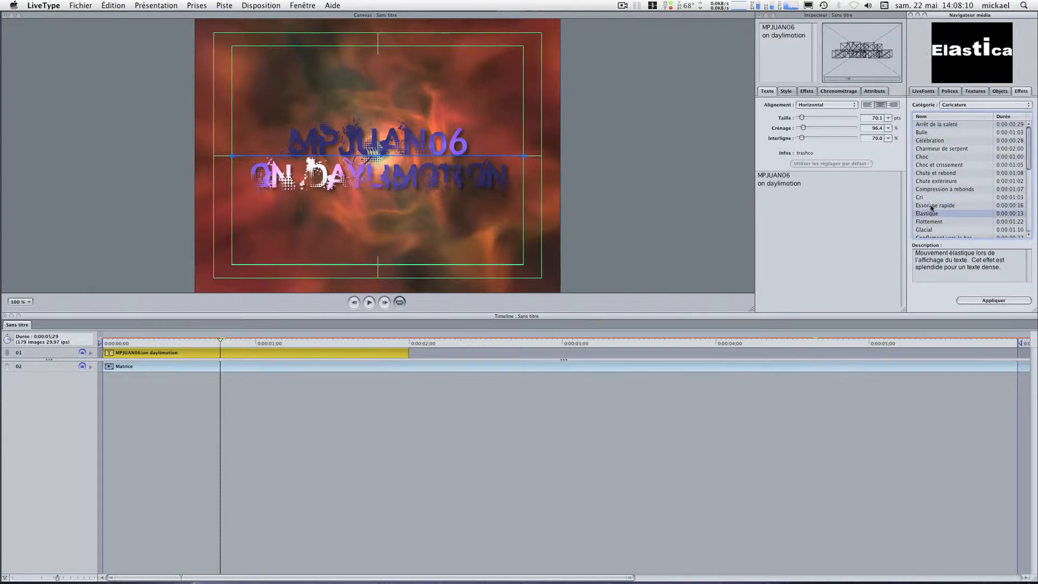
{"action": "left_click", "coordinate": [926, 222]}
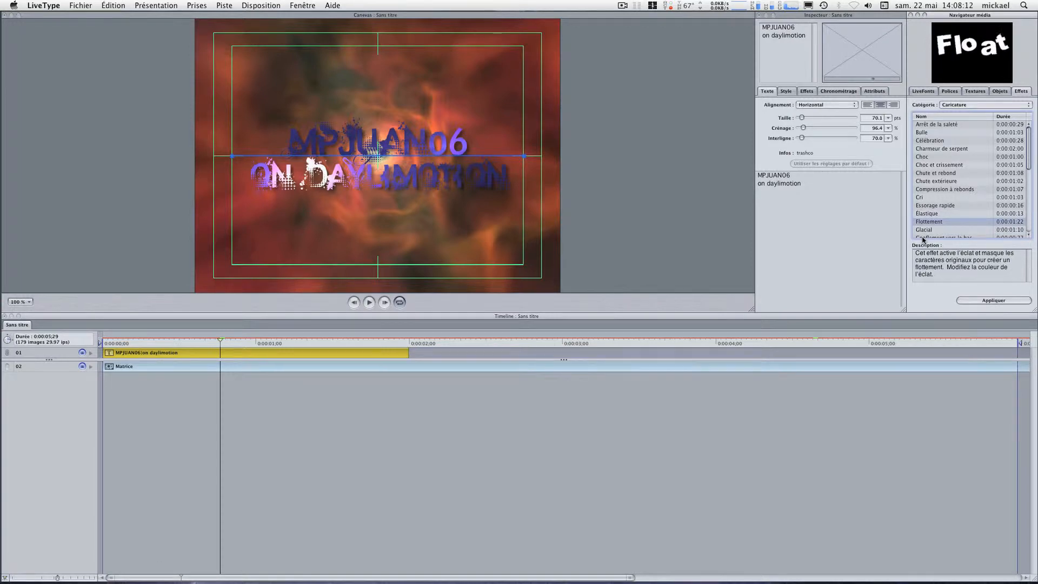
{"action": "key", "text": "Down"}
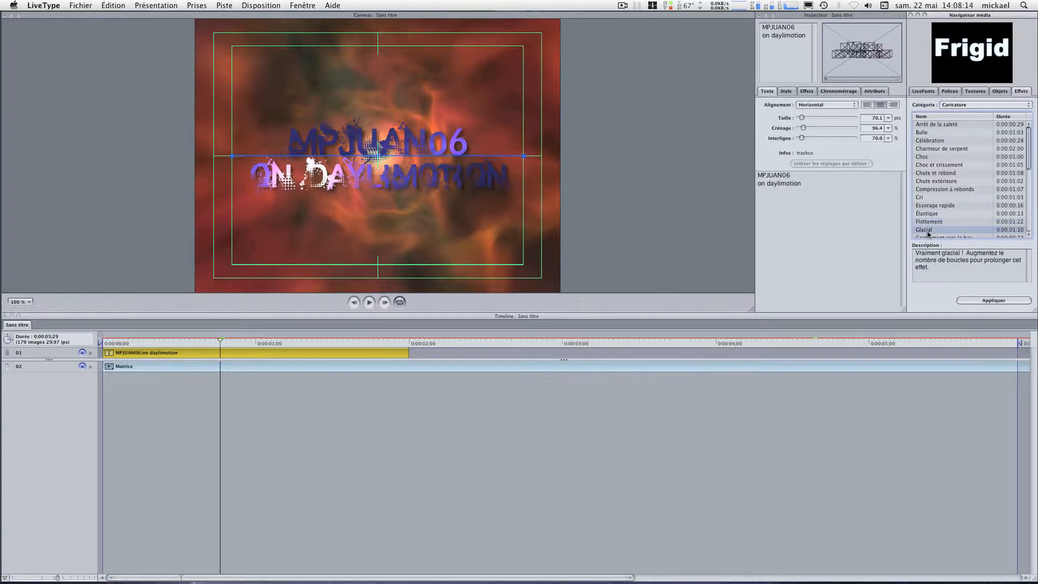
{"action": "double_click", "coordinate": [926, 231]}
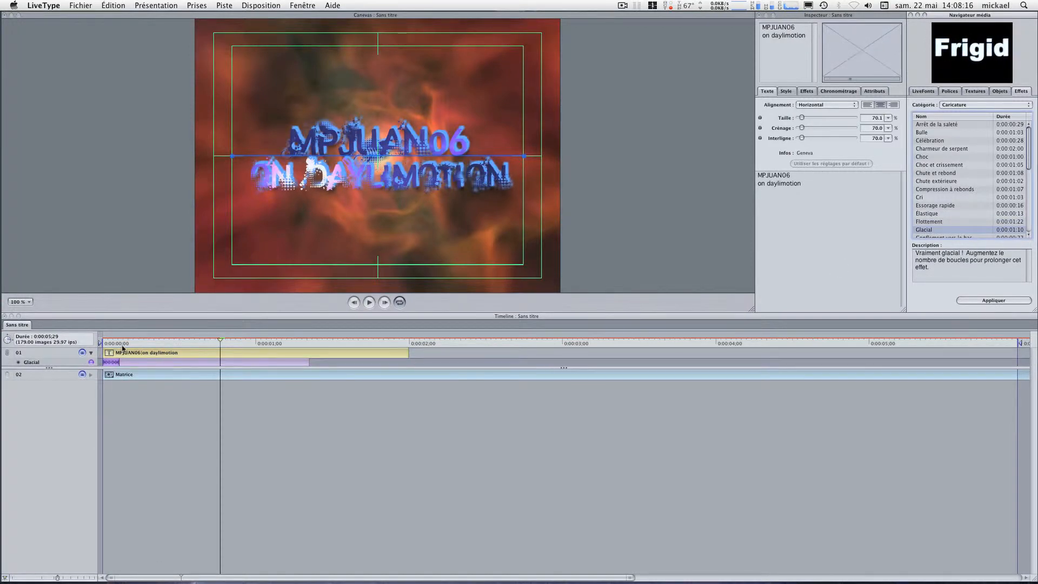
Play the title animation from the start and remove the Glacial effect from the title.
{"action": "left_click", "coordinate": [103, 342]}
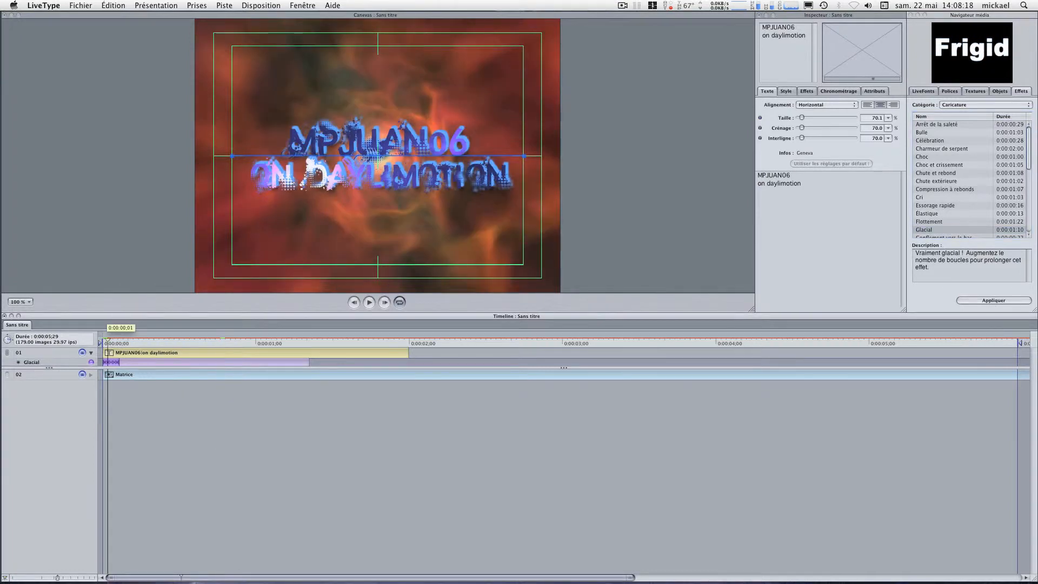
{"action": "key", "text": "space"}
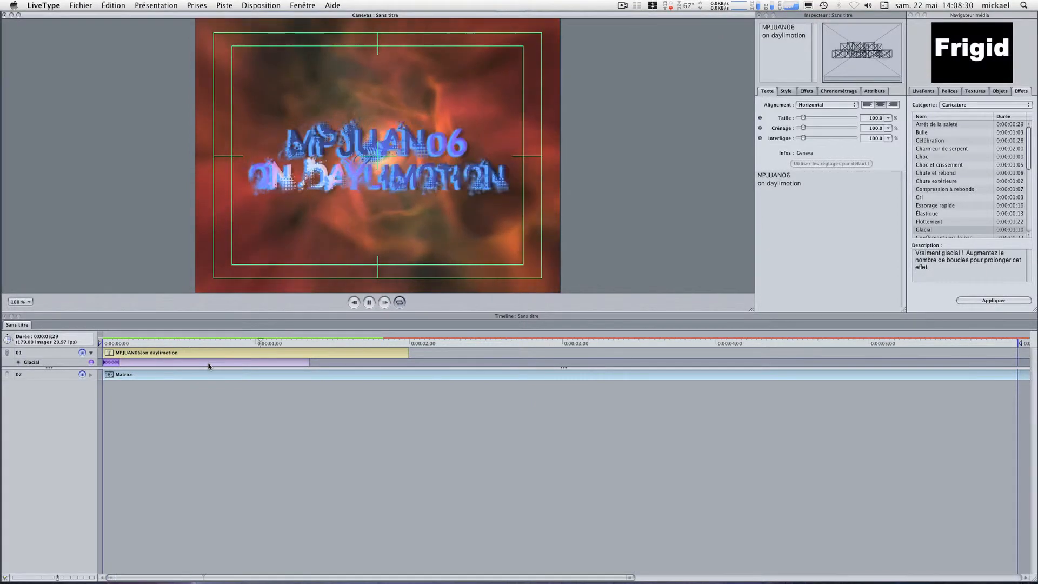
{"action": "left_click", "coordinate": [220, 364]}
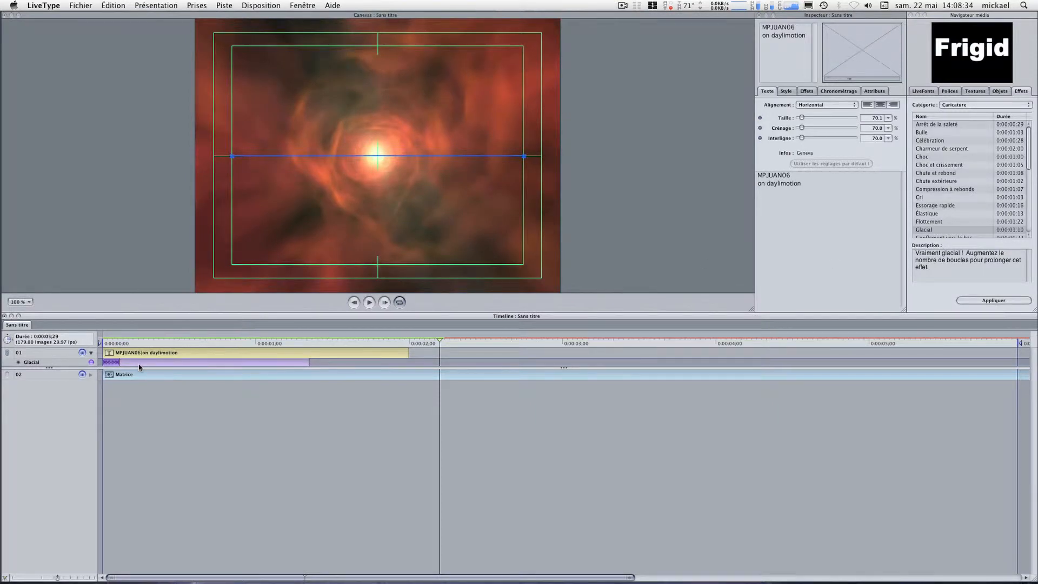
{"action": "key", "text": "Delete"}
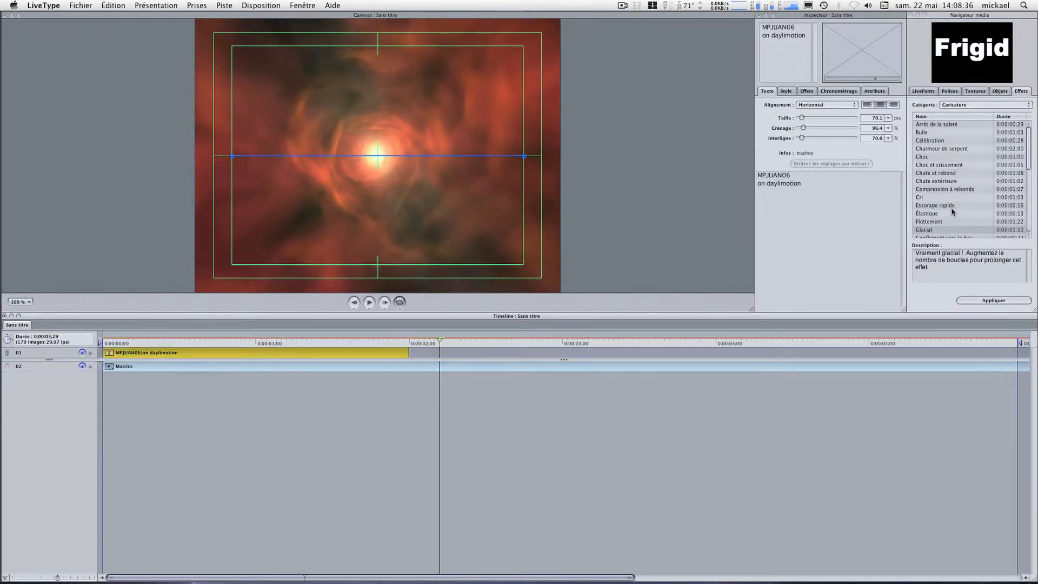
Examine the remaining Caricature effects from Grincement through Rebond, including Nerveux, Onde verticale and Rafale.
{"action": "scroll", "coordinate": [951, 212], "scroll_direction": "down", "scroll_amount": 1}
{"action": "left_click", "coordinate": [938, 224]}
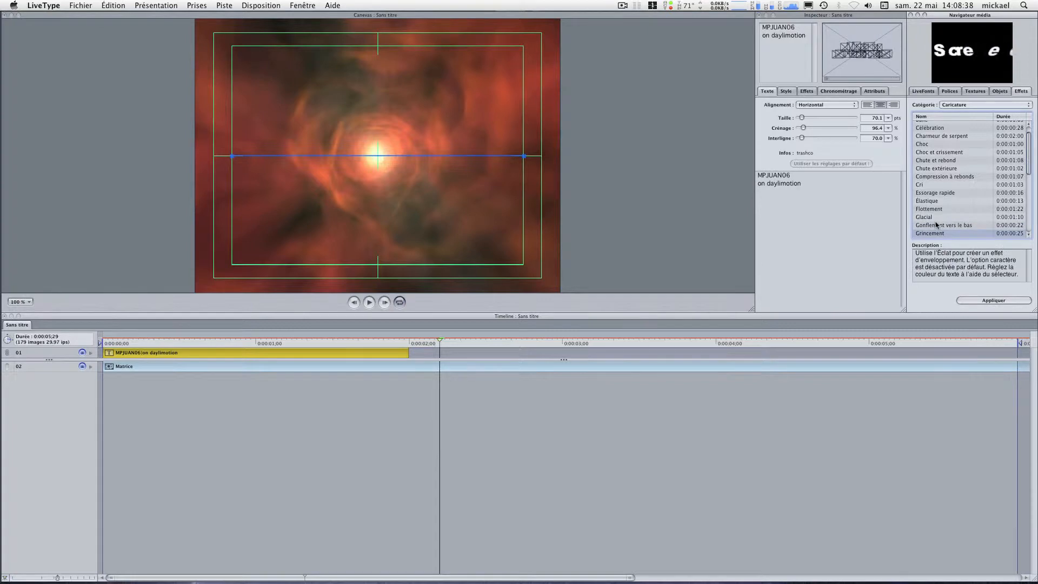
{"action": "key", "text": "Down"}
{"action": "key", "text": "Down"}
{"action": "key", "text": "Down"}
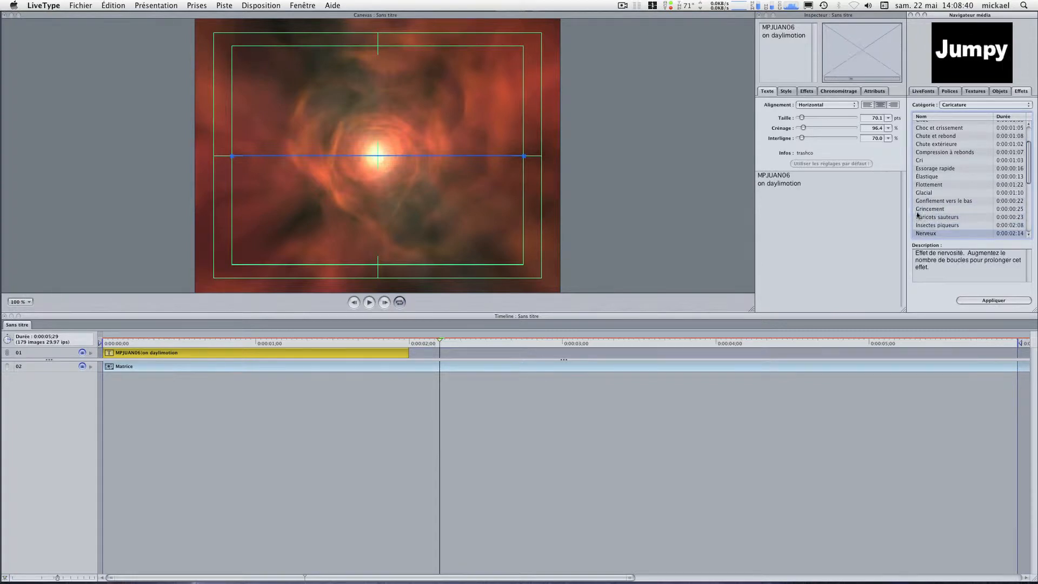
{"action": "key", "text": "Down"}
{"action": "key", "text": "Down"}
{"action": "key", "text": "Down"}
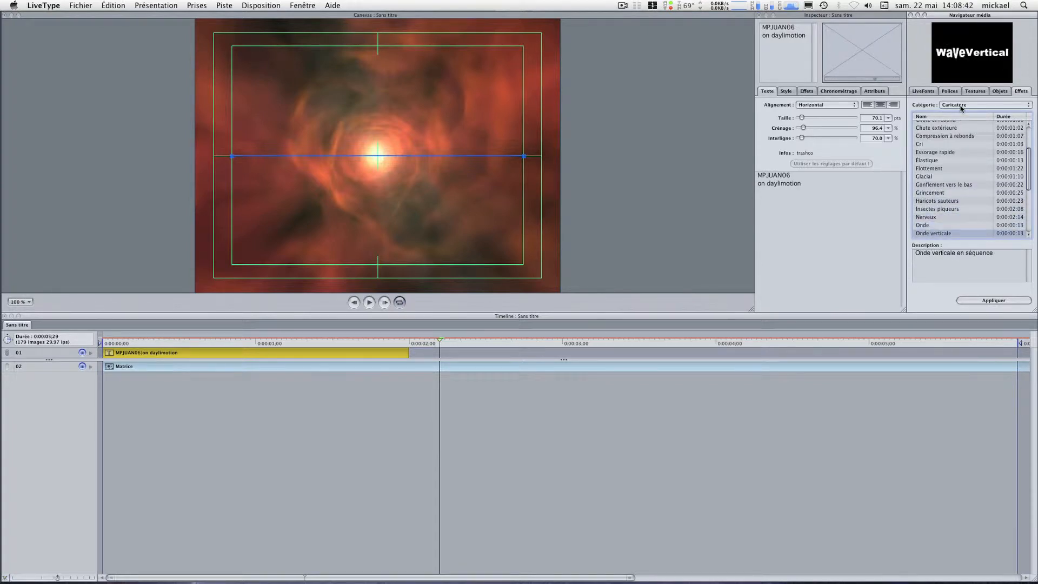
{"action": "key", "text": "Down"}
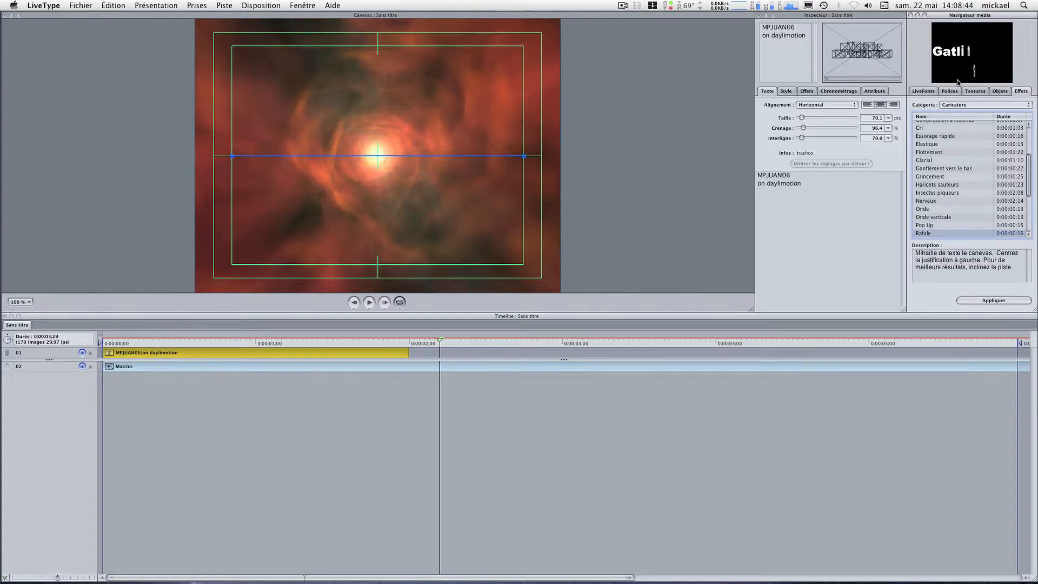
{"action": "key", "text": "Down"}
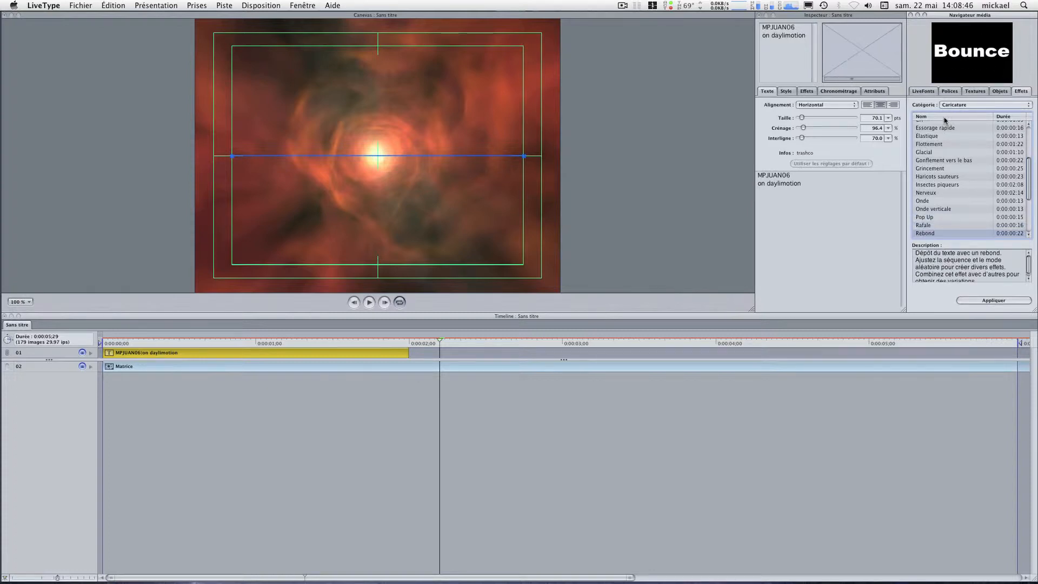
Examine the Éclat effects Chute d'aiguilles, Dédoublé and Défilé, and switch to the Fantaisie effects category.
{"action": "left_click", "coordinate": [963, 106]}
{"action": "left_click", "coordinate": [953, 127]}
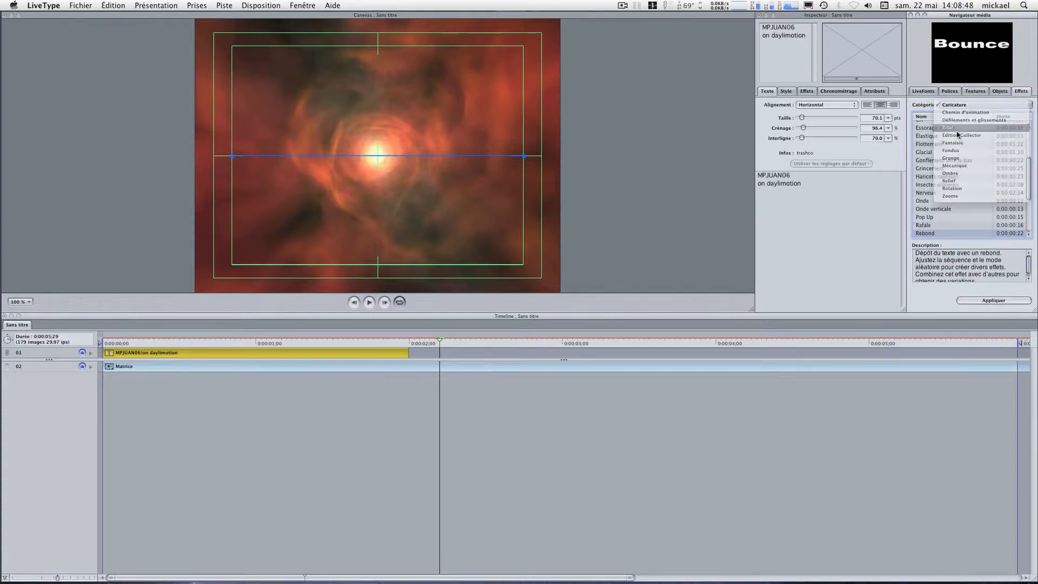
{"action": "left_click", "coordinate": [954, 140]}
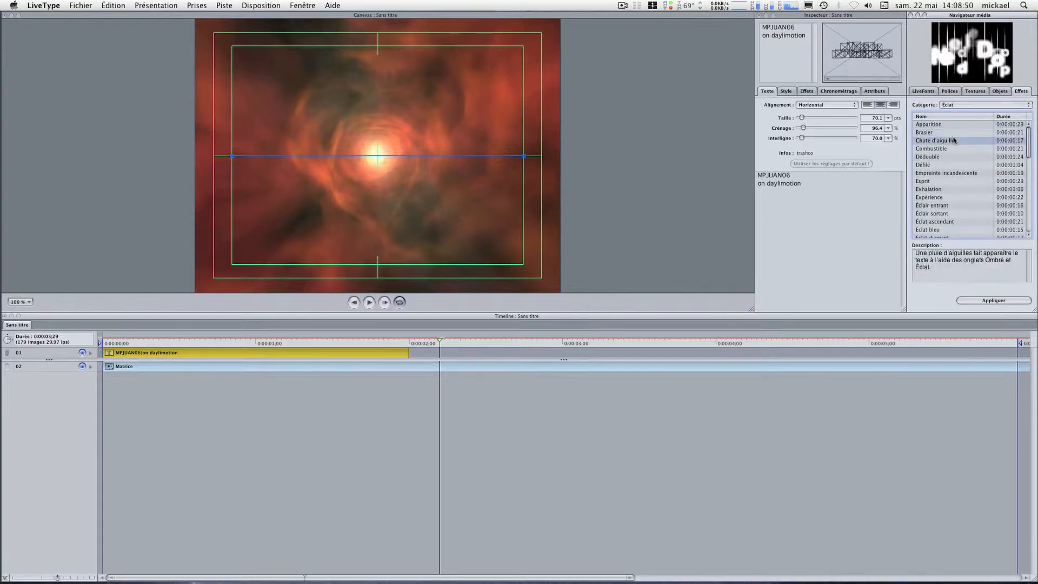
{"action": "left_click", "coordinate": [945, 148]}
{"action": "left_click", "coordinate": [940, 154]}
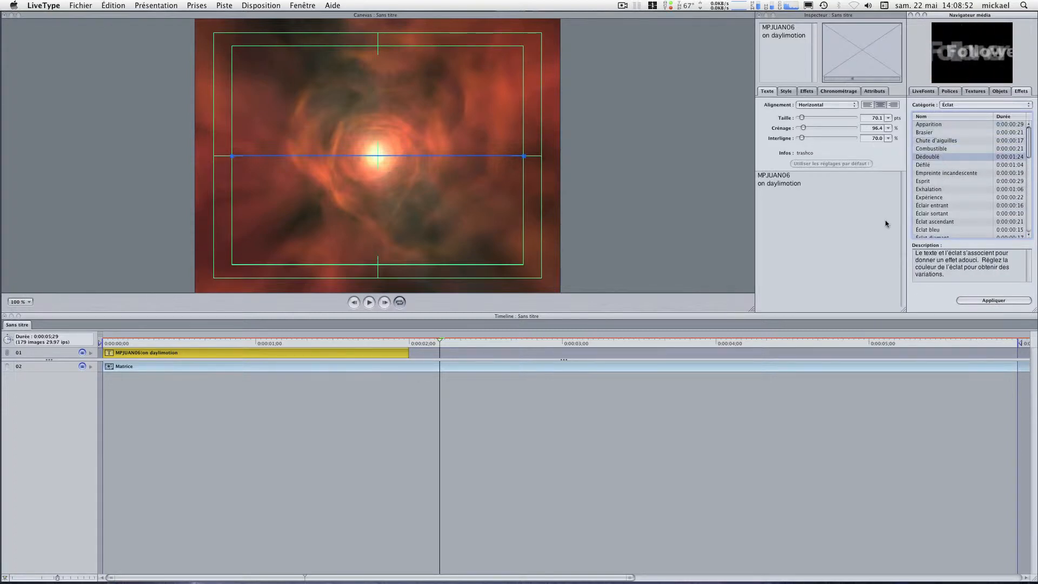
{"action": "key", "text": "Down"}
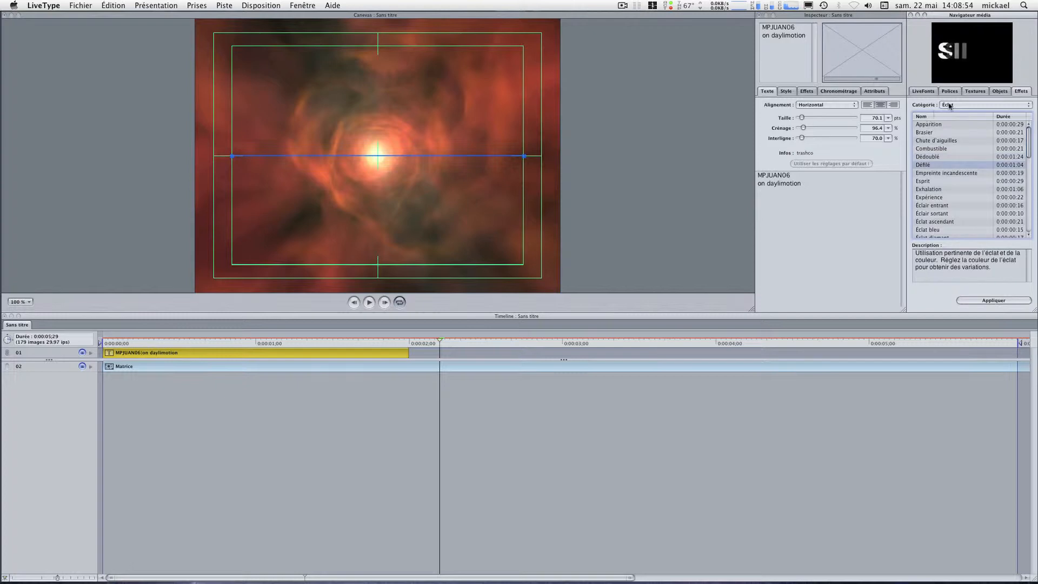
{"action": "left_click", "coordinate": [950, 106]}
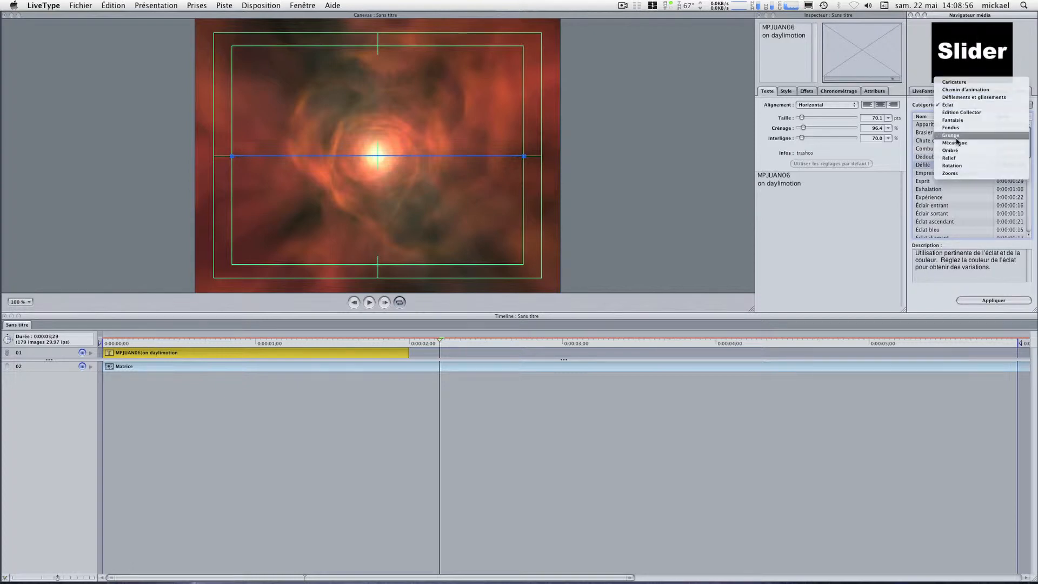
{"action": "left_click", "coordinate": [957, 120]}
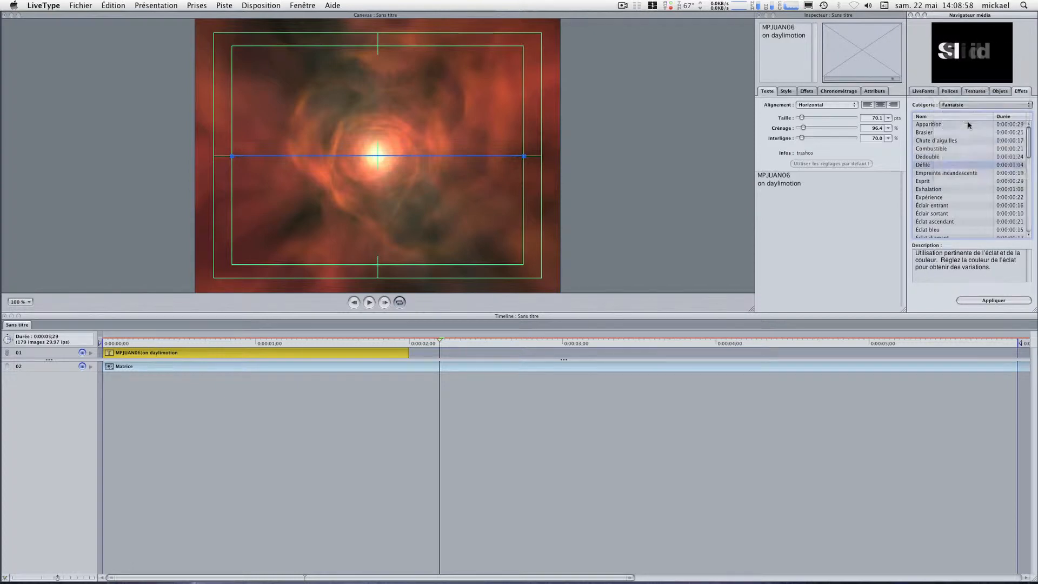
Preview the Fantaisie effects from Au revoir to Début aléatoire and apply the Dilatation effect to the title.
{"action": "left_click", "coordinate": [963, 132]}
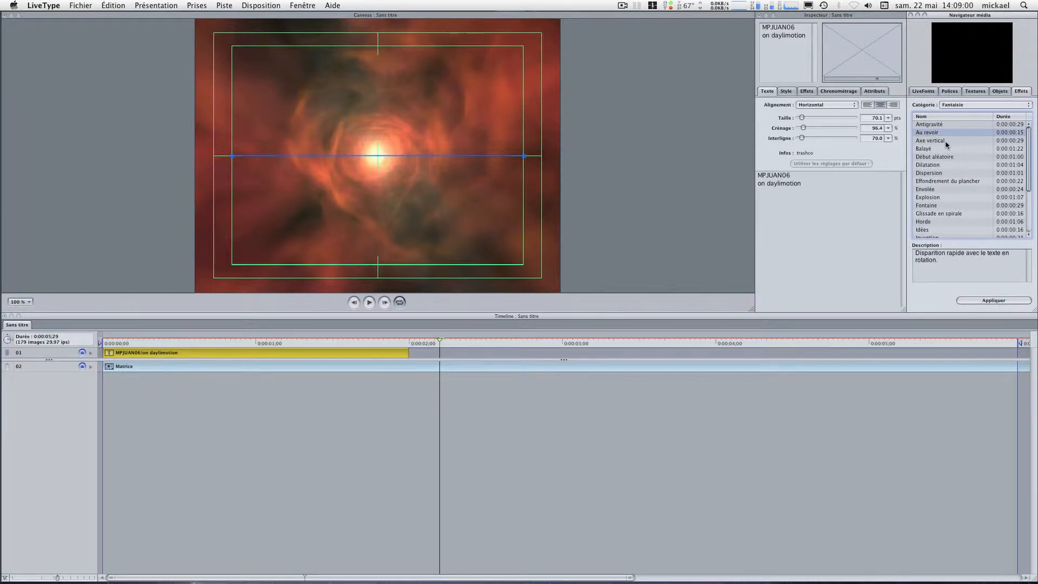
{"action": "left_click", "coordinate": [946, 141]}
{"action": "key", "text": "Down"}
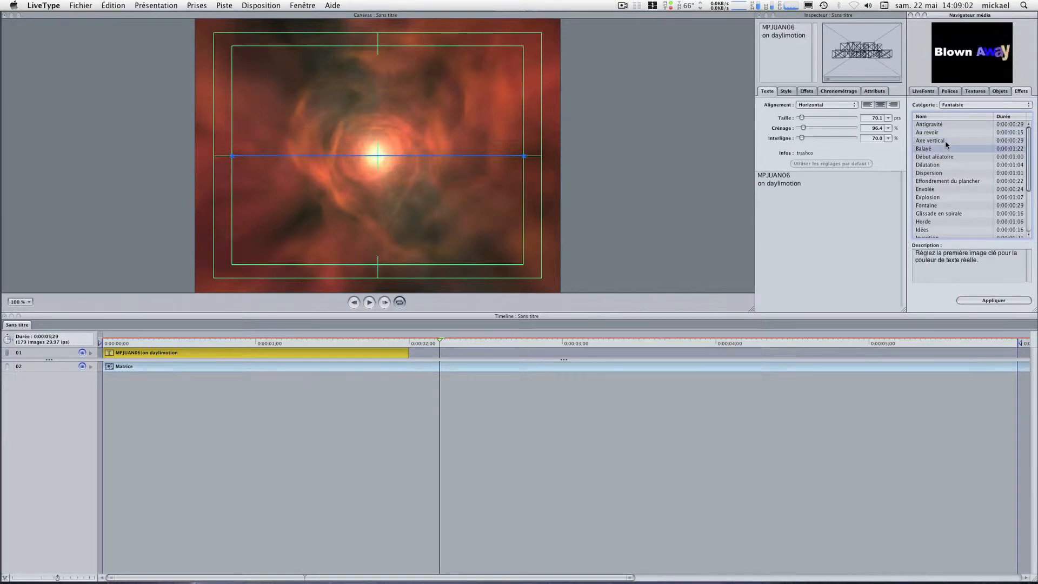
{"action": "key", "text": "Down"}
{"action": "key", "text": "Down"}
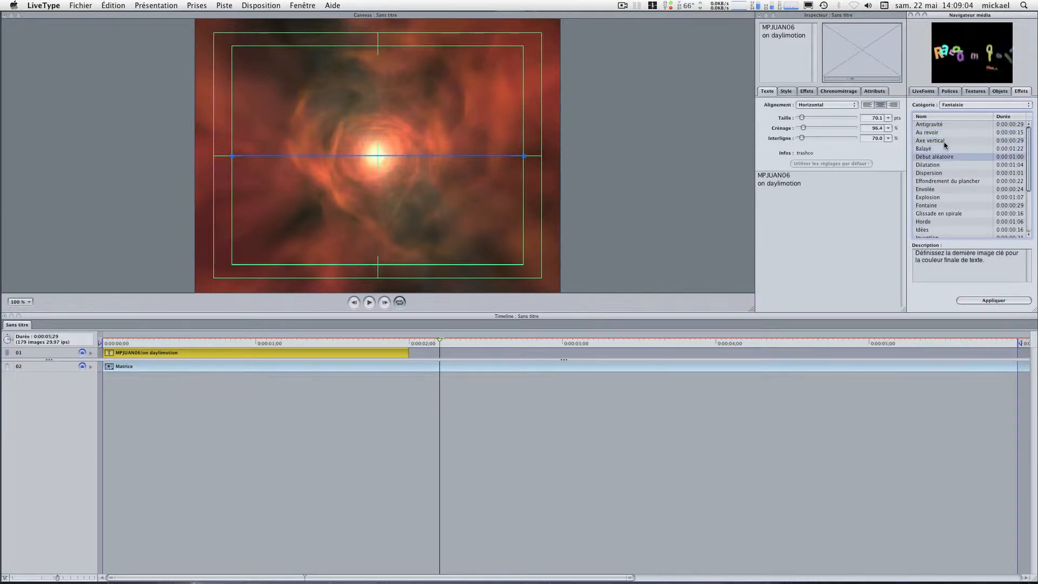
{"action": "double_click", "coordinate": [935, 166]}
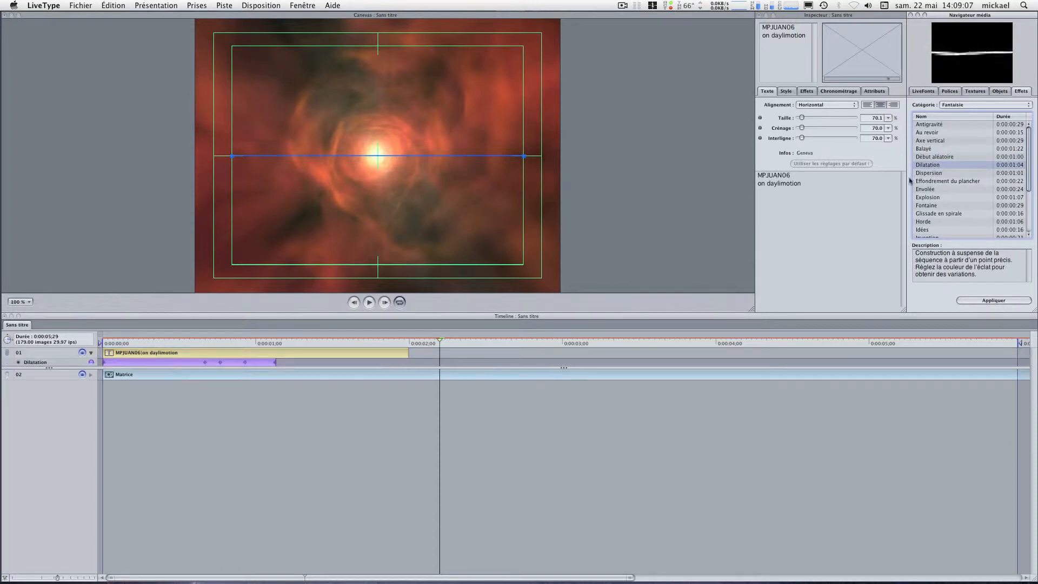
Play the title animation from the start to review the Dilatation effect, and stop playback.
{"action": "left_click", "coordinate": [111, 343]}
{"action": "key", "text": "space"}
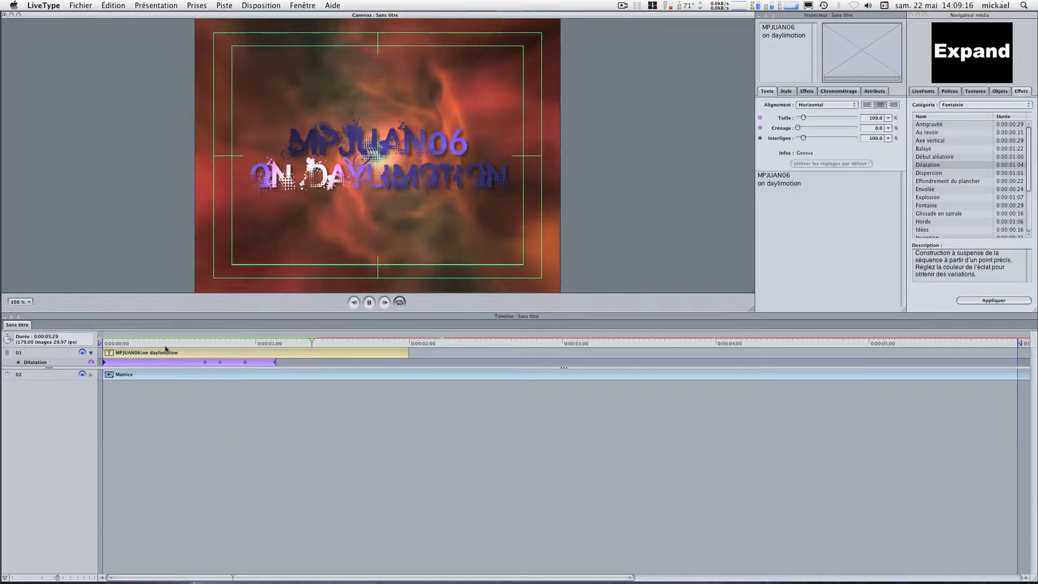
{"action": "left_click", "coordinate": [123, 341]}
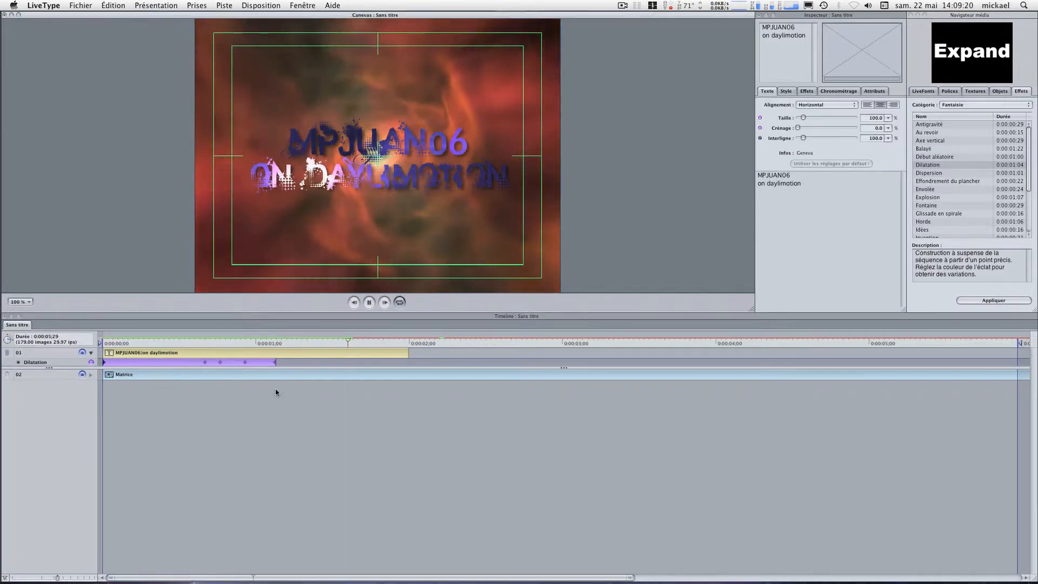
{"action": "left_click", "coordinate": [295, 383]}
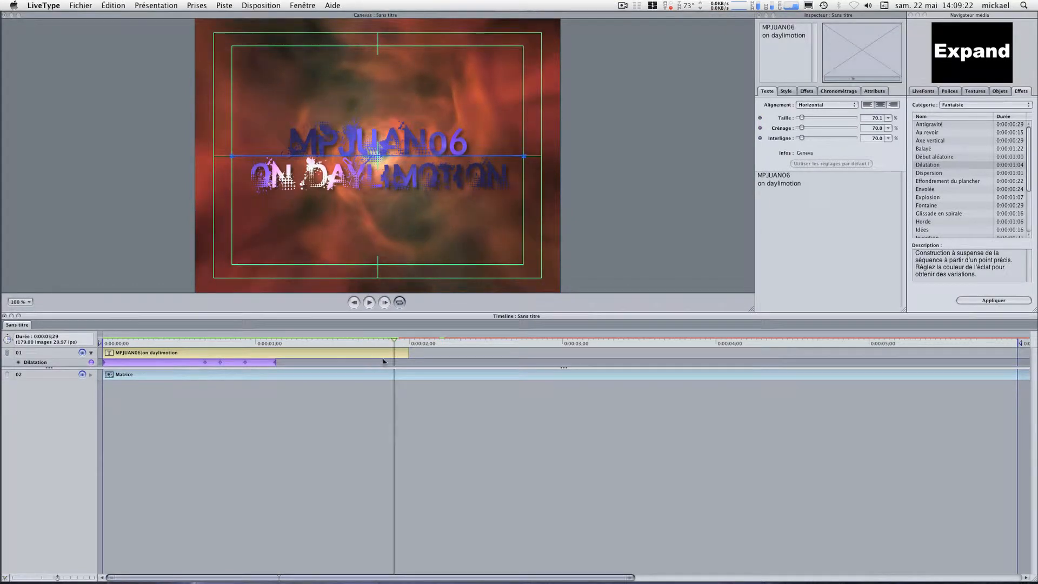
Lengthen the title to about 3.8 seconds, its Dilatation effect to about 3.5 seconds, and the Matrice background to about 7.2 seconds.
{"action": "left_click", "coordinate": [357, 352]}
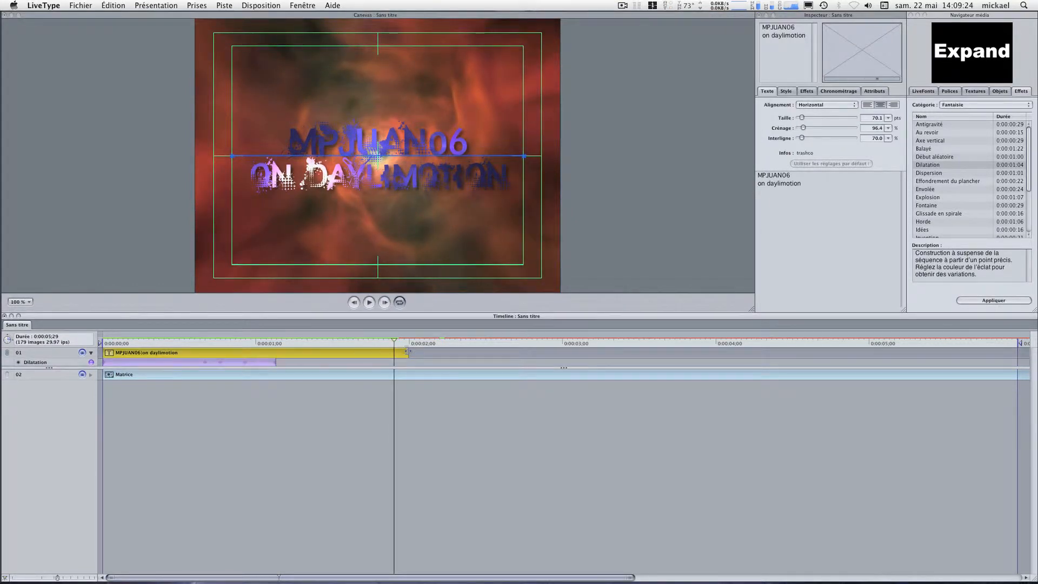
{"action": "left_click_drag", "start_coordinate": [407, 351], "coordinate": [599, 354]}
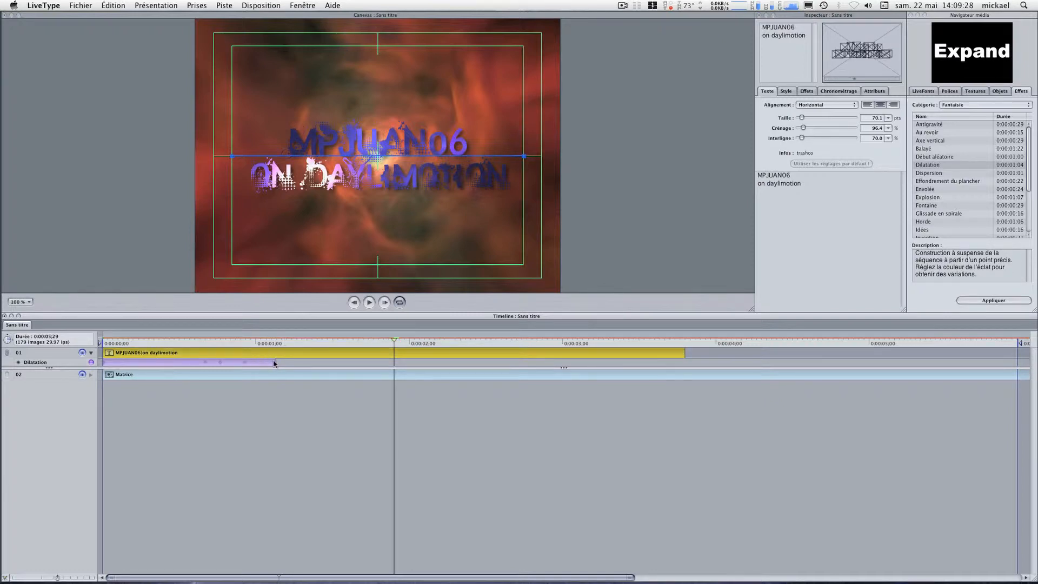
{"action": "left_click_drag", "start_coordinate": [276, 361], "coordinate": [633, 362]}
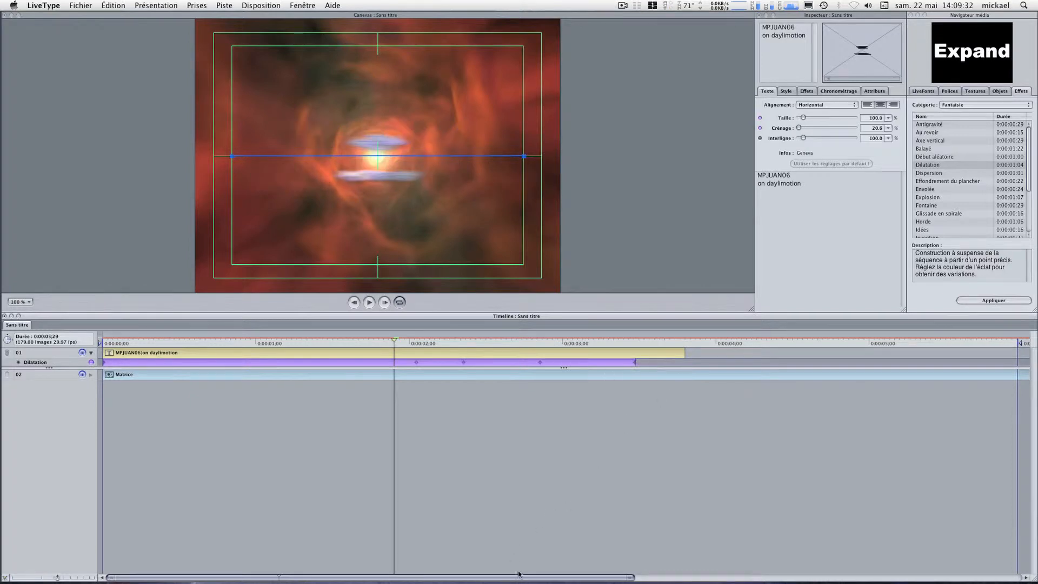
{"action": "scroll", "coordinate": [593, 527], "scroll_direction": "right", "scroll_amount": 5}
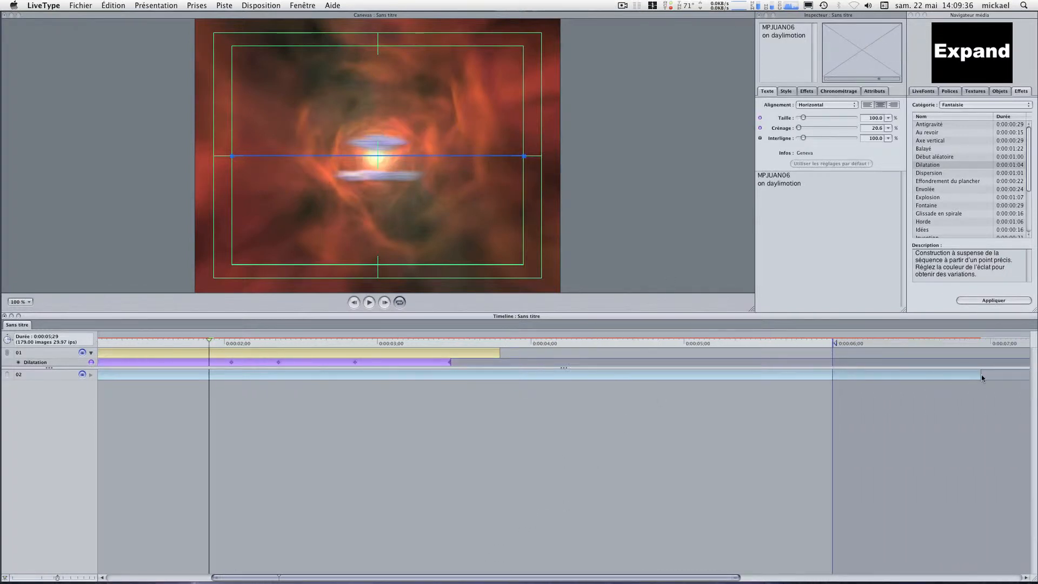
{"action": "left_click_drag", "start_coordinate": [981, 376], "coordinate": [1007, 375]}
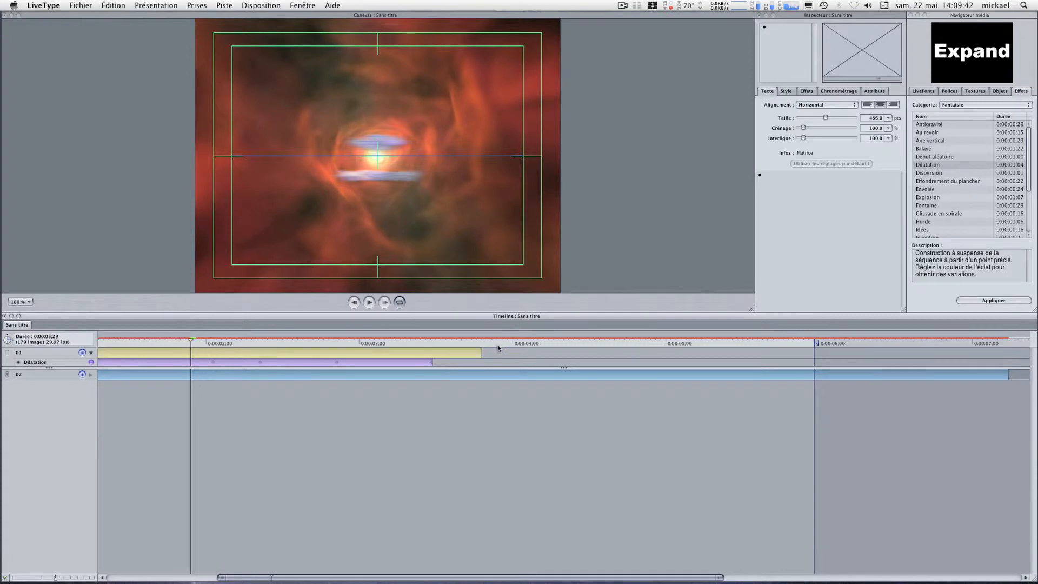
{"action": "left_click", "coordinate": [480, 341]}
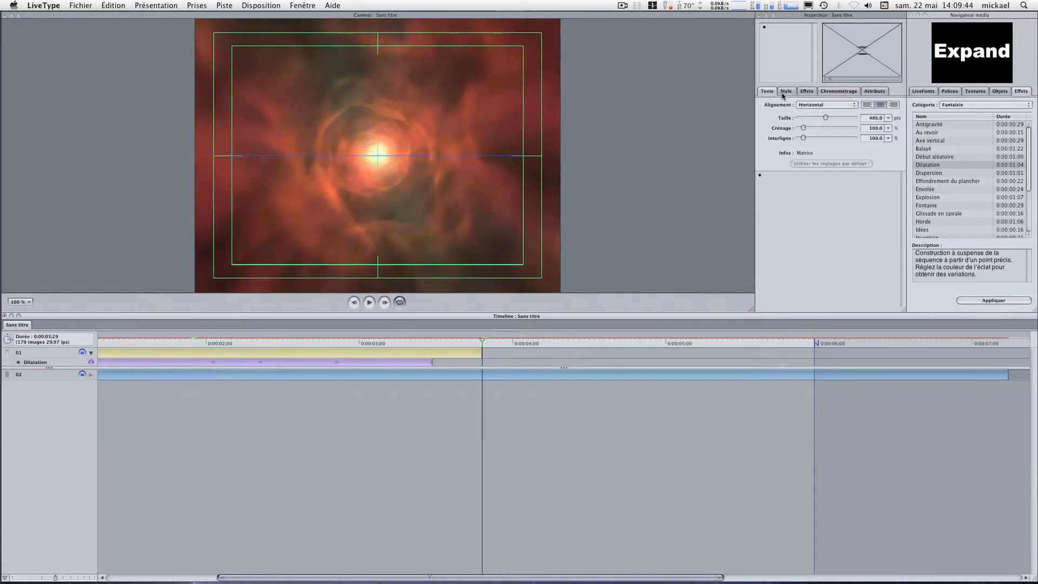
{"action": "left_click", "coordinate": [788, 39]}
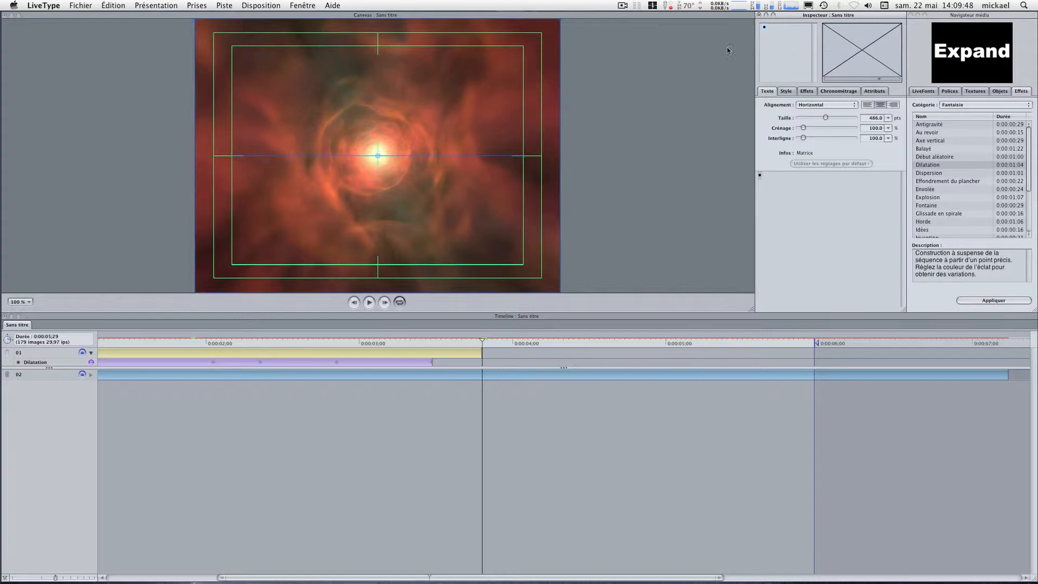
{"action": "type", "text": "•••••"}
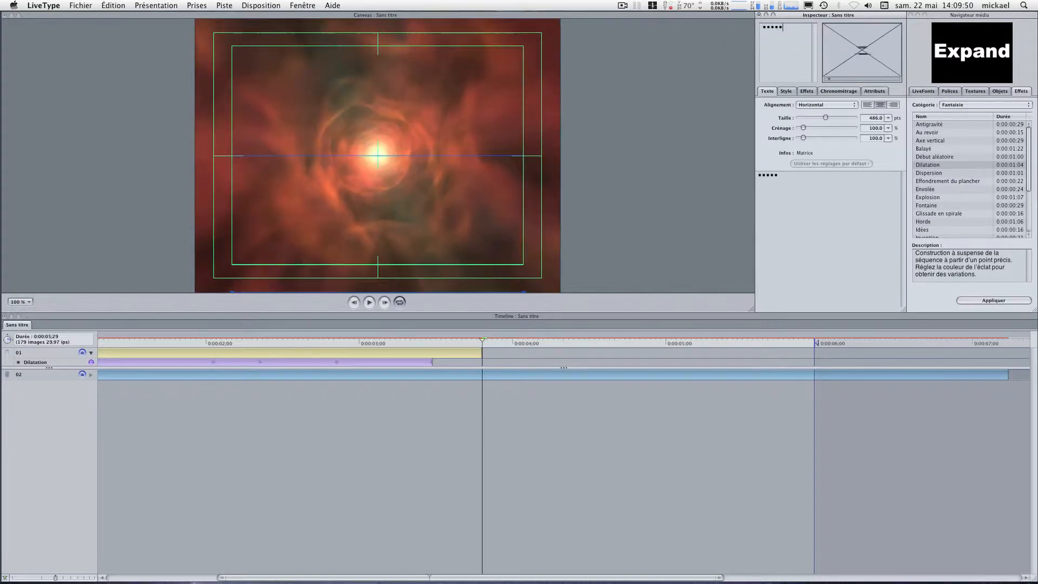
{"action": "type", "text": "•••••"}
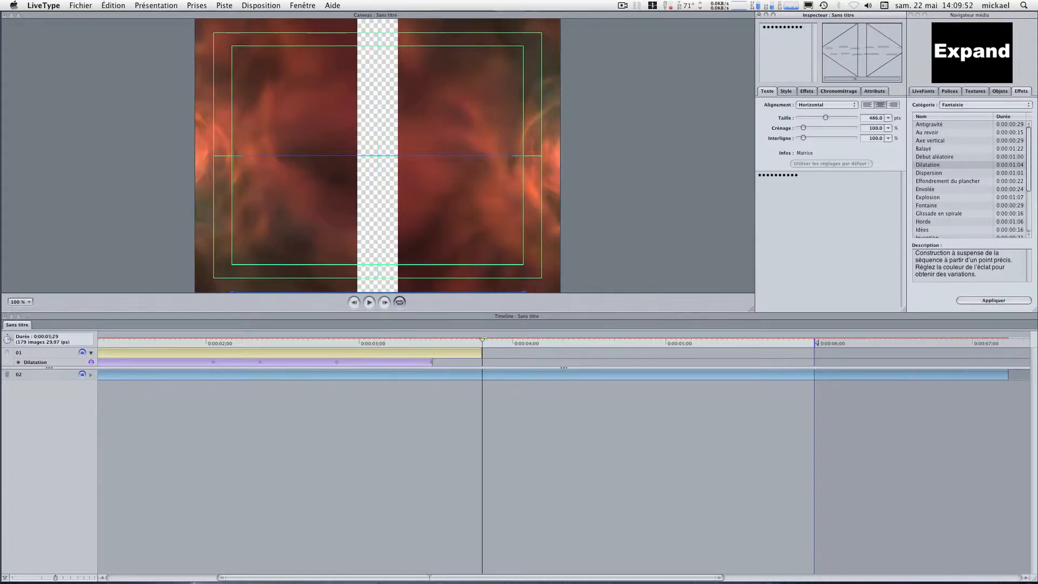
{"action": "type", "text": "••••"}
{"action": "key", "text": "BackSpace"}
{"action": "key", "text": "BackSpace"}
{"action": "key", "text": "BackSpace"}
{"action": "key", "text": "BackSpace"}
{"action": "key", "text": "BackSpace"}
{"action": "key", "text": "BackSpace"}
{"action": "key", "text": "BackSpace"}
{"action": "key", "text": "BackSpace"}
{"action": "key", "text": "BackSpace"}
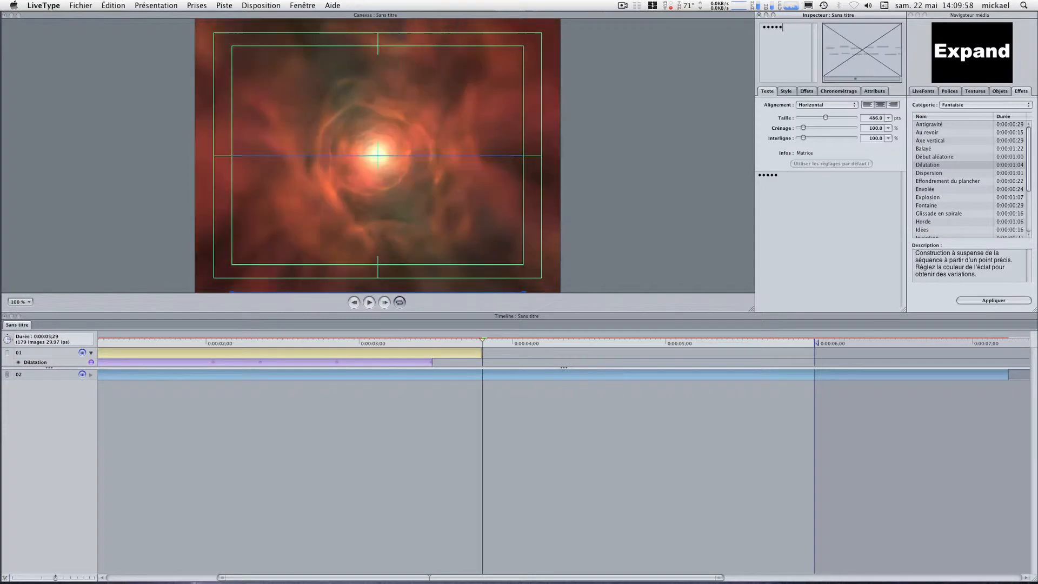
{"action": "key", "text": "BackSpace"}
{"action": "key", "text": "BackSpace"}
{"action": "key", "text": "BackSpace"}
{"action": "key", "text": "BackSpace"}
{"action": "key", "text": "BackSpace"}
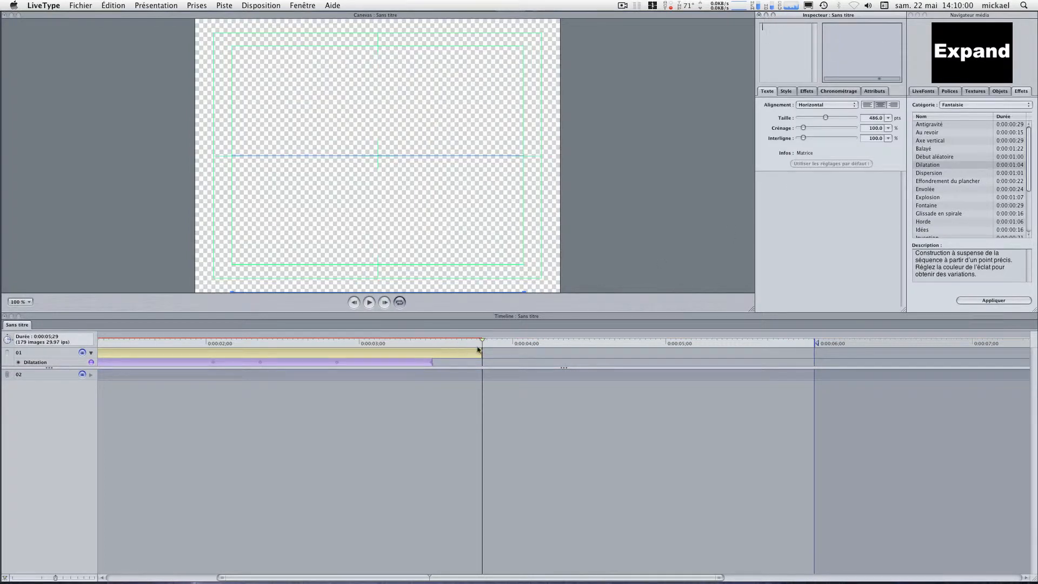
{"action": "left_click", "coordinate": [476, 347]}
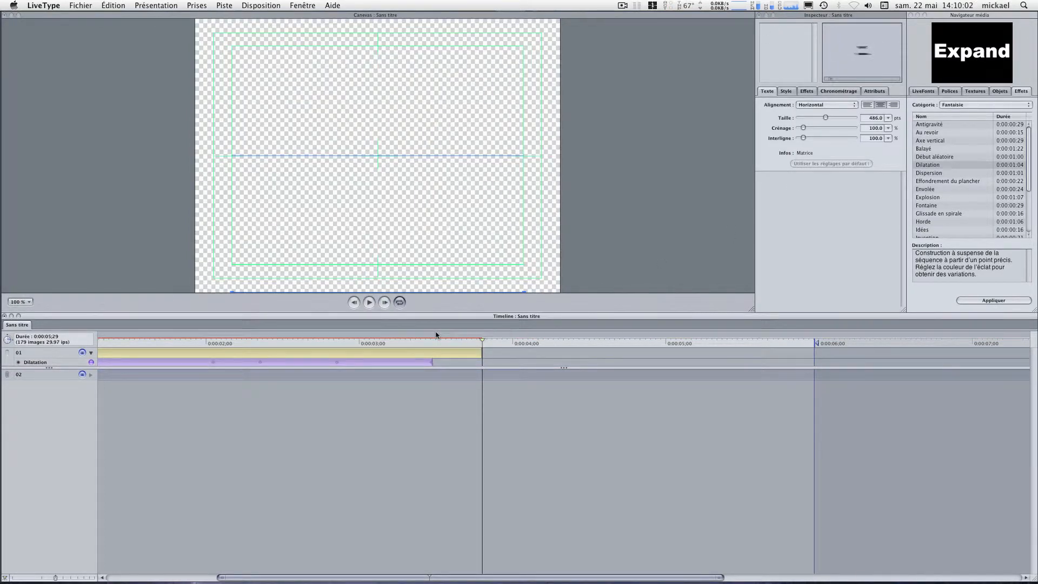
{"action": "key", "text": "super+z"}
{"action": "left_click_drag", "start_coordinate": [481, 381], "coordinate": [477, 382]}
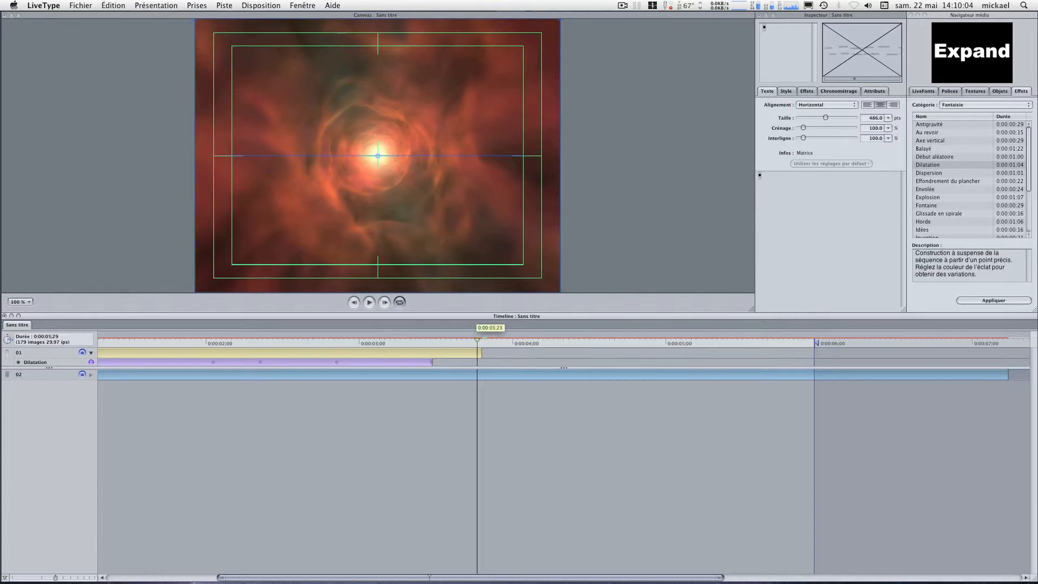
Try replacing the title track's text with "test LiveType" with the playhead just past the title's end.
{"action": "left_click", "coordinate": [495, 352]}
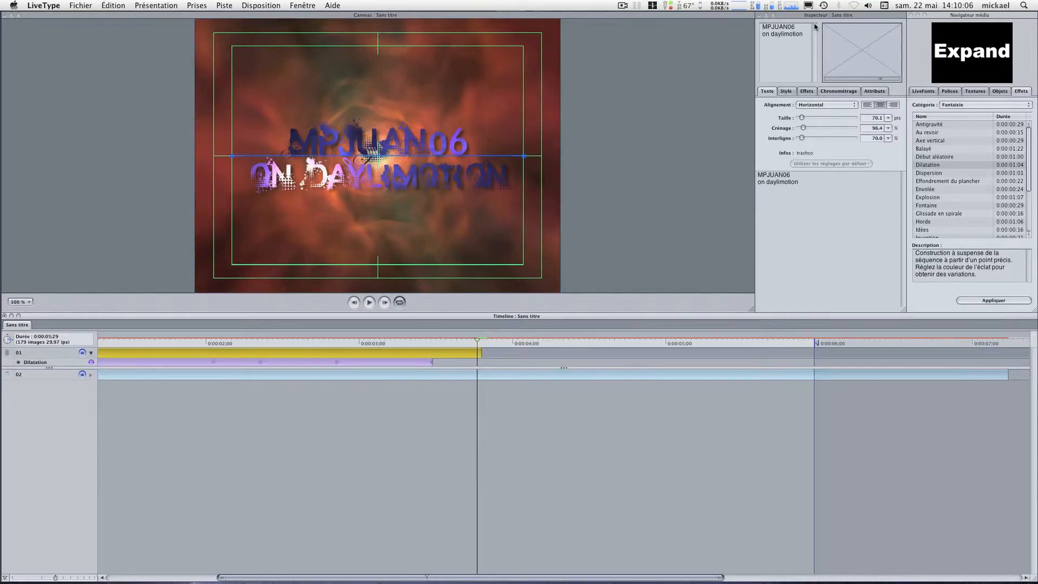
{"action": "double_click", "coordinate": [793, 35]}
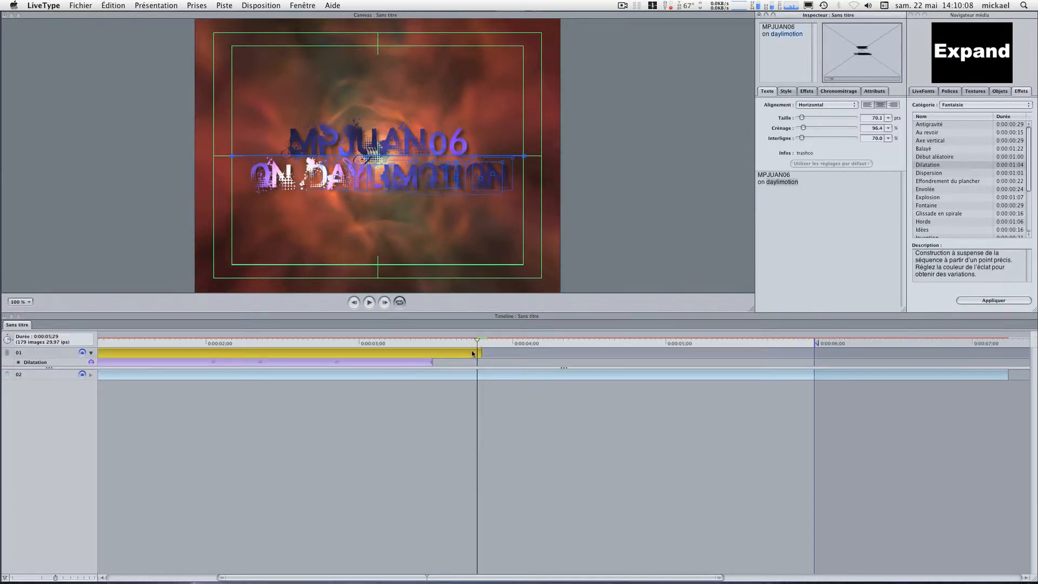
{"action": "left_click", "coordinate": [486, 345]}
{"action": "left_click", "coordinate": [797, 38]}
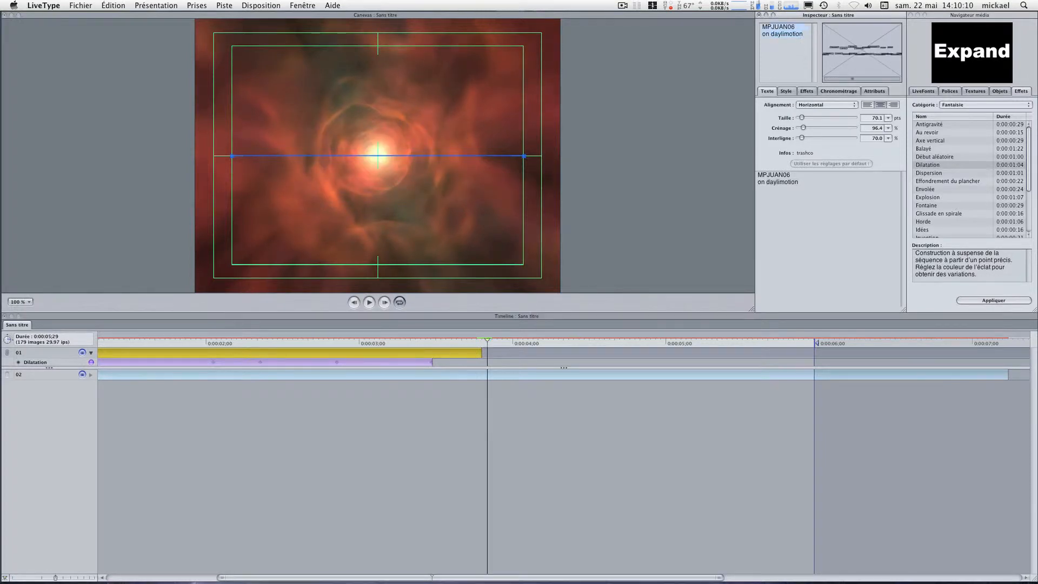
{"action": "key", "text": "super+a"}
{"action": "type", "text": "tes"}
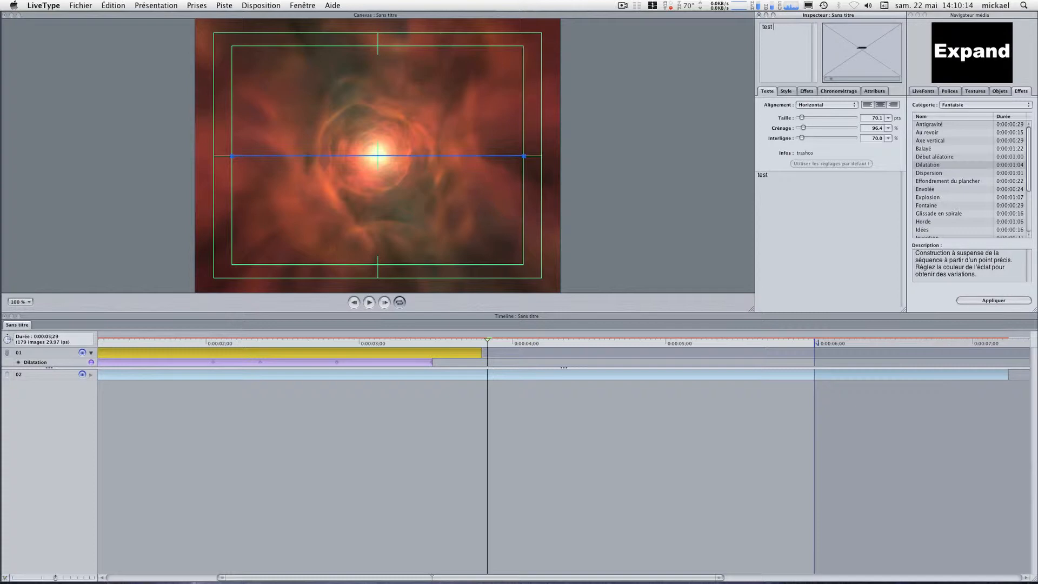
{"action": "type", "text": "t LiveType"}
{"action": "left_click_drag", "start_coordinate": [369, 581], "coordinate": [150, 582]}
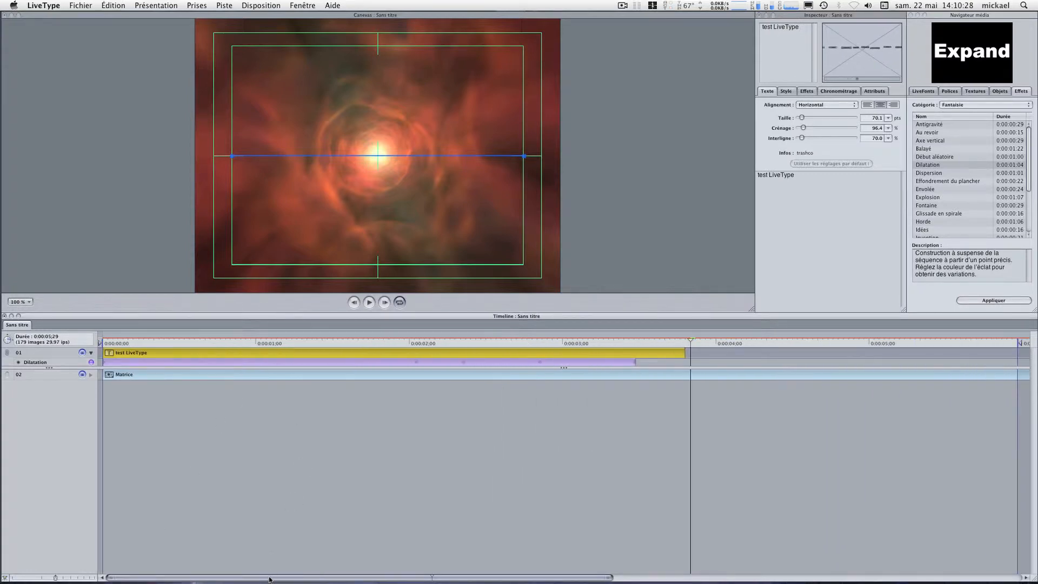
Try entering "test s" as the title text with the playhead further past the title's end, and clear the text.
{"action": "left_click_drag", "start_coordinate": [269, 579], "coordinate": [439, 578]}
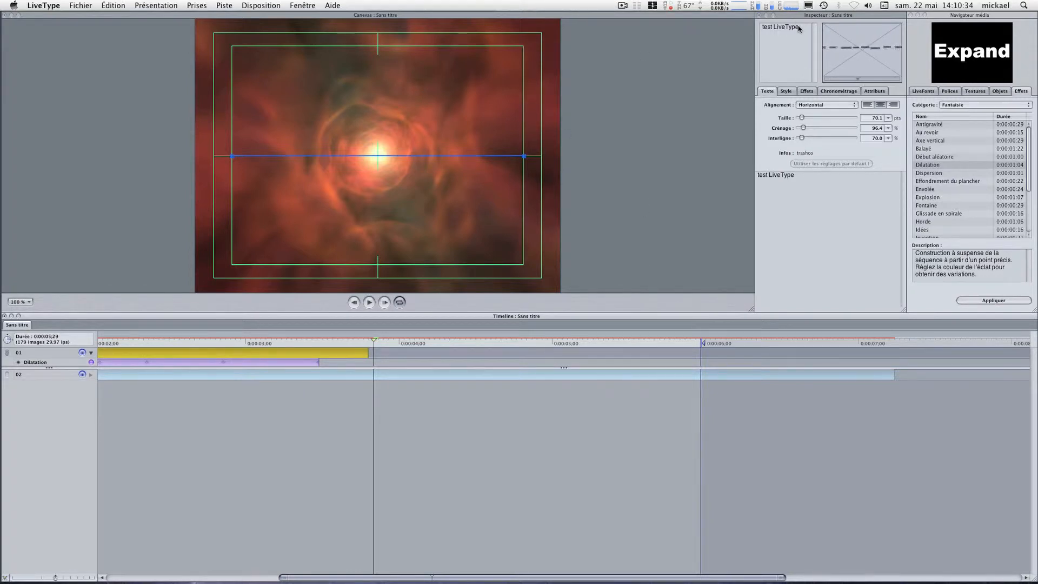
{"action": "left_click_drag", "start_coordinate": [424, 344], "coordinate": [445, 344]}
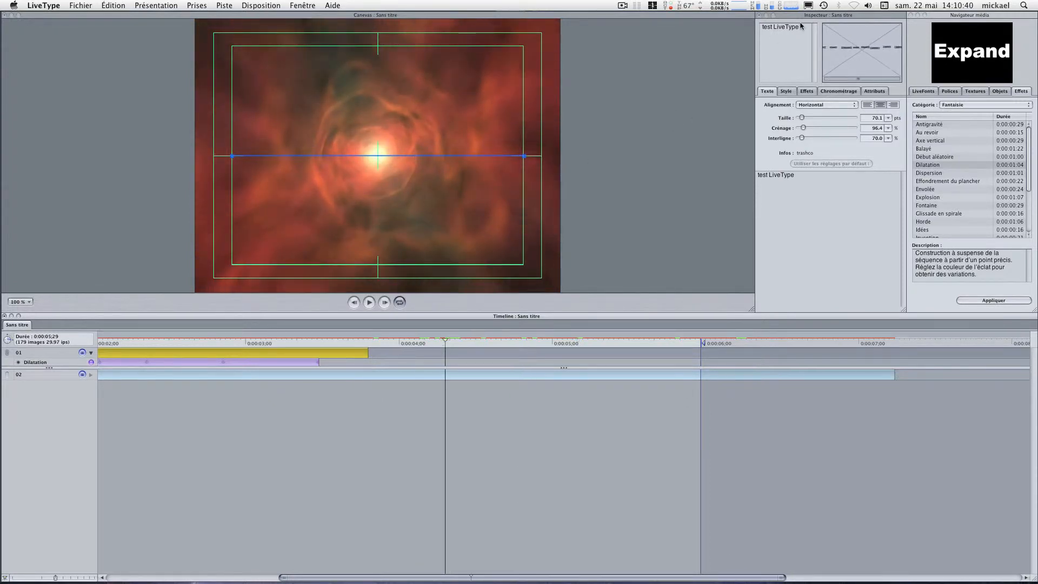
{"action": "left_click_drag", "start_coordinate": [800, 28], "coordinate": [773, 27]}
{"action": "type", "text": "st s"}
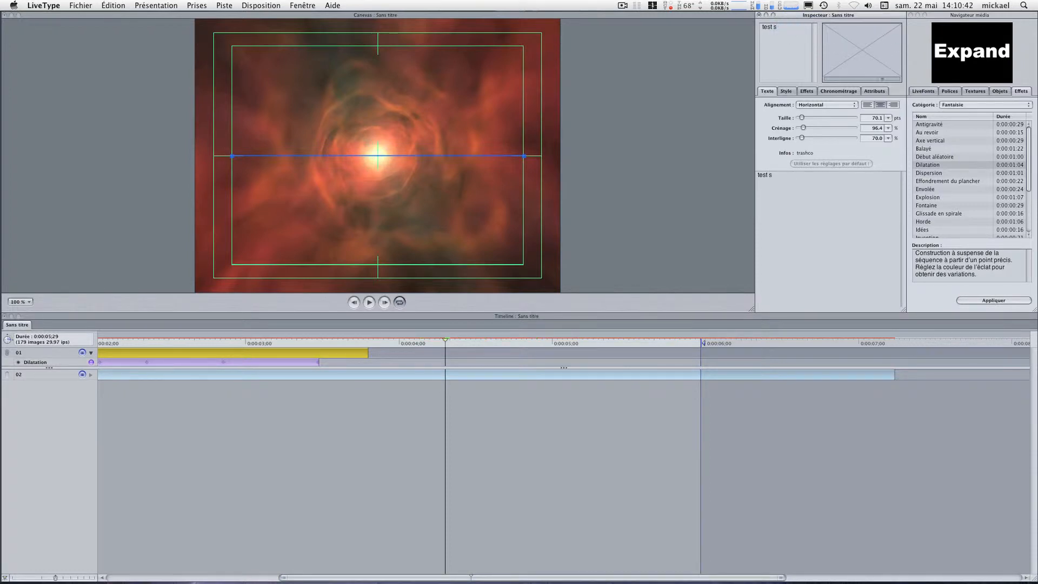
{"action": "key", "text": "BackSpace"}
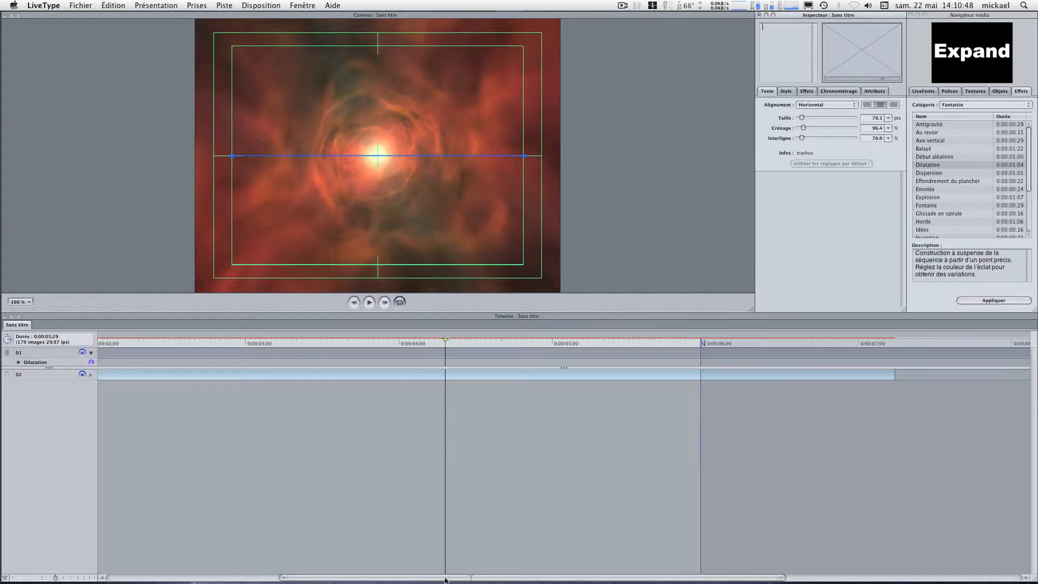
Enter "MPJUAN06 on daylimotion" as the text of the emptied title track.
{"action": "left_click_drag", "start_coordinate": [445, 580], "coordinate": [122, 372]}
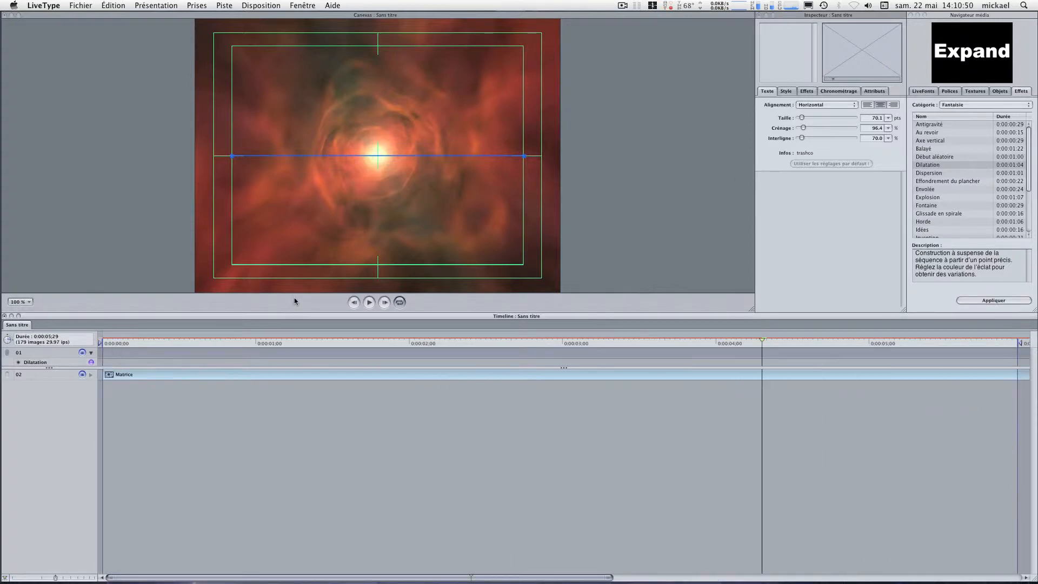
{"action": "left_click", "coordinate": [774, 51]}
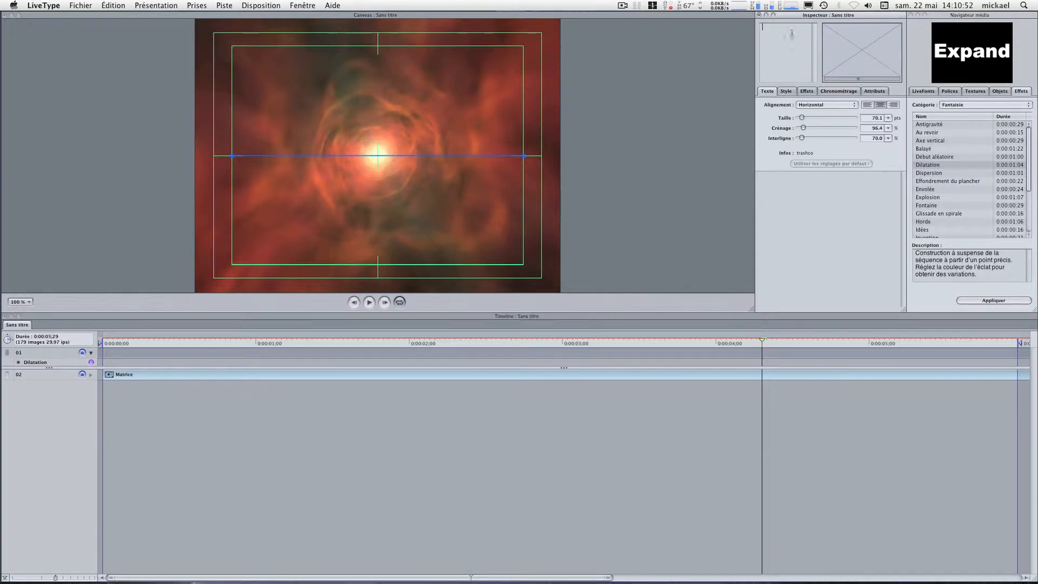
{"action": "type", "text": "MPJUAN06 on d"}
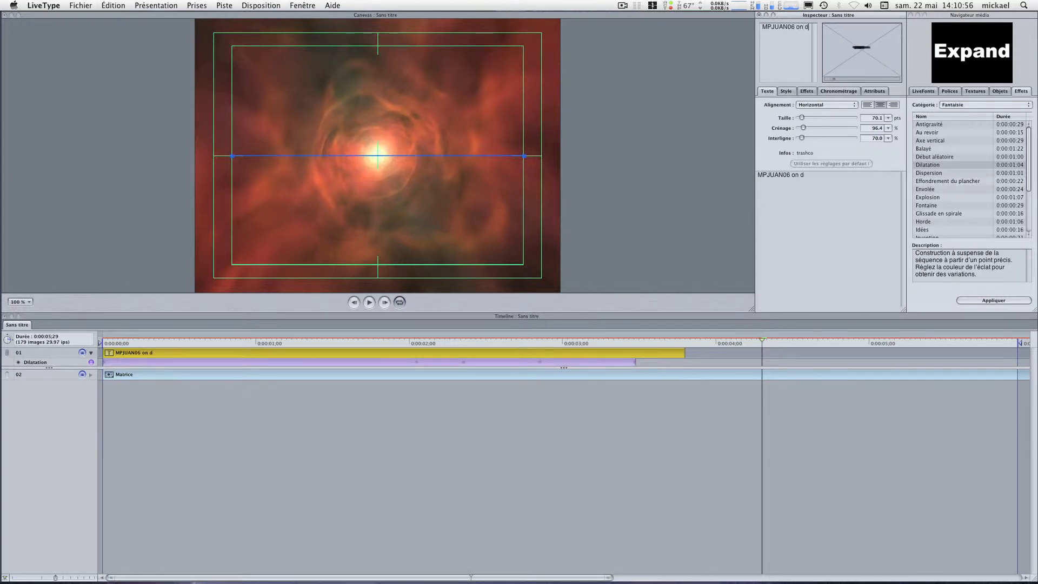
{"action": "type", "text": "aylimotion"}
Copy the "MPJUAN06 on daylimotion" title track.
{"action": "left_click", "coordinate": [708, 352]}
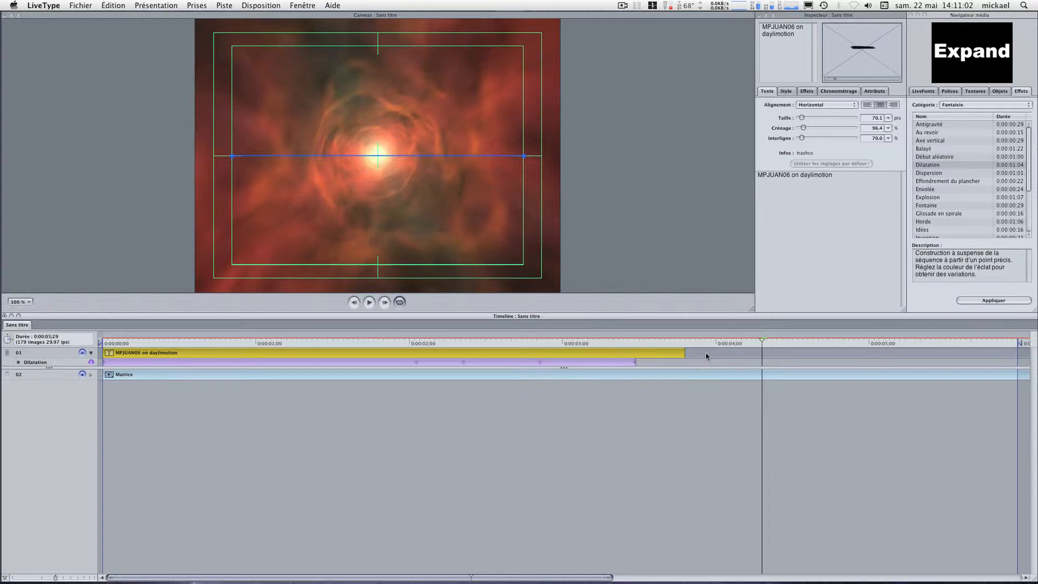
{"action": "right_click", "coordinate": [679, 355]}
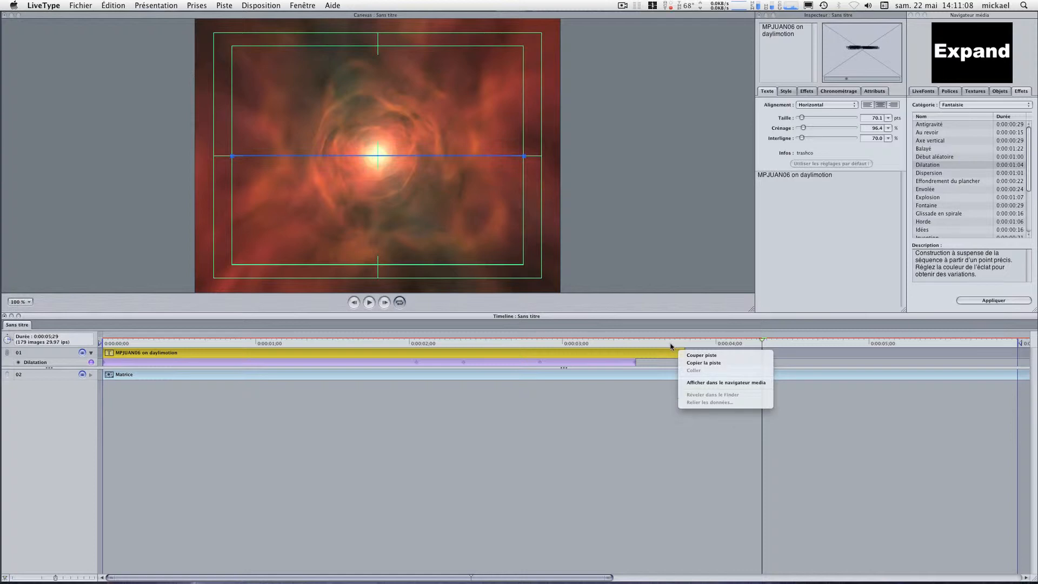
{"action": "left_click", "coordinate": [711, 363]}
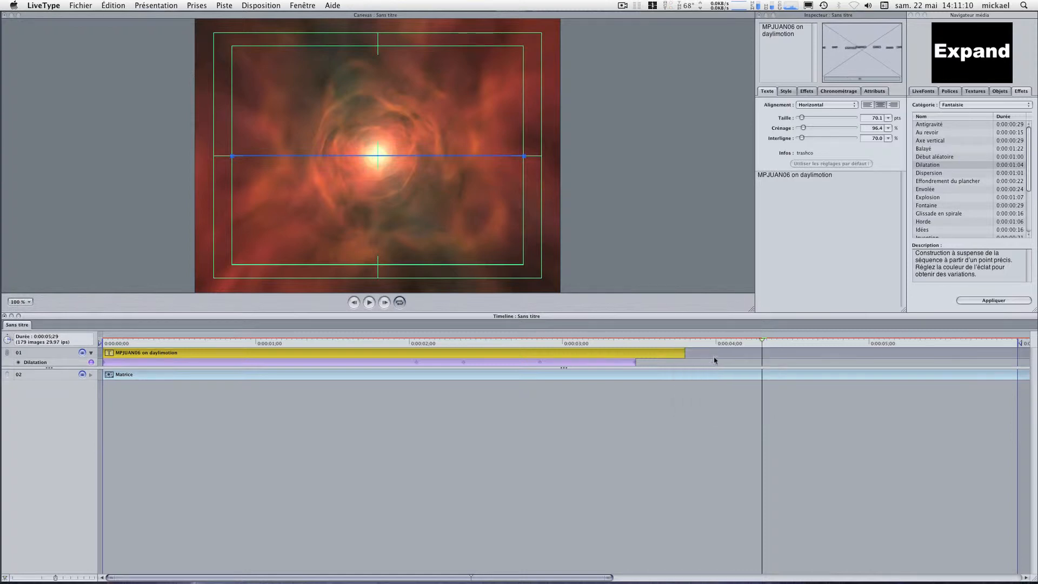
Paste the copied title track and move the pasted title so it starts where the original title ends.
{"action": "right_click", "coordinate": [718, 357]}
{"action": "left_click", "coordinate": [735, 373]}
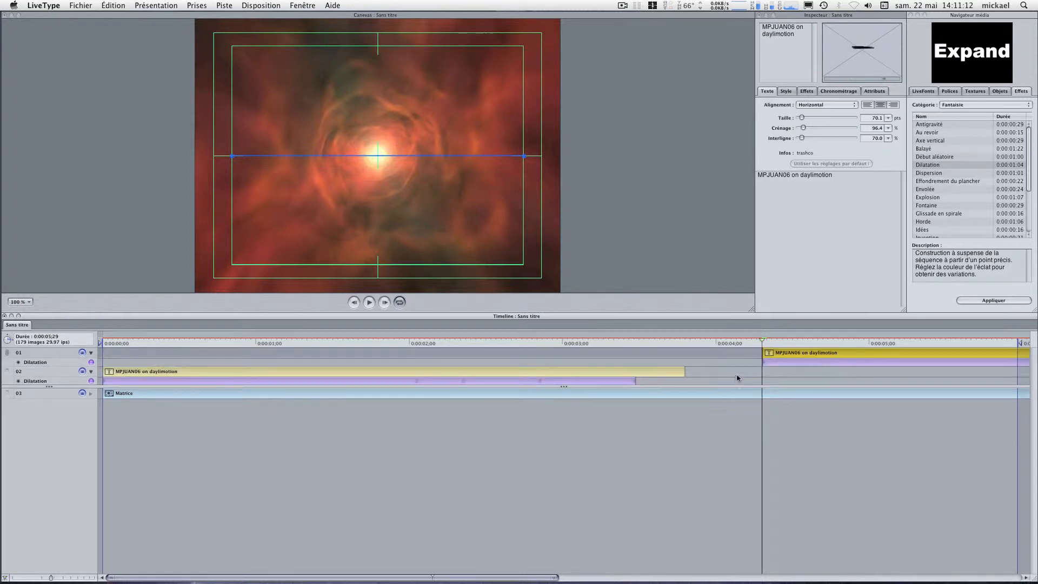
{"action": "left_click_drag", "start_coordinate": [782, 359], "coordinate": [702, 353]}
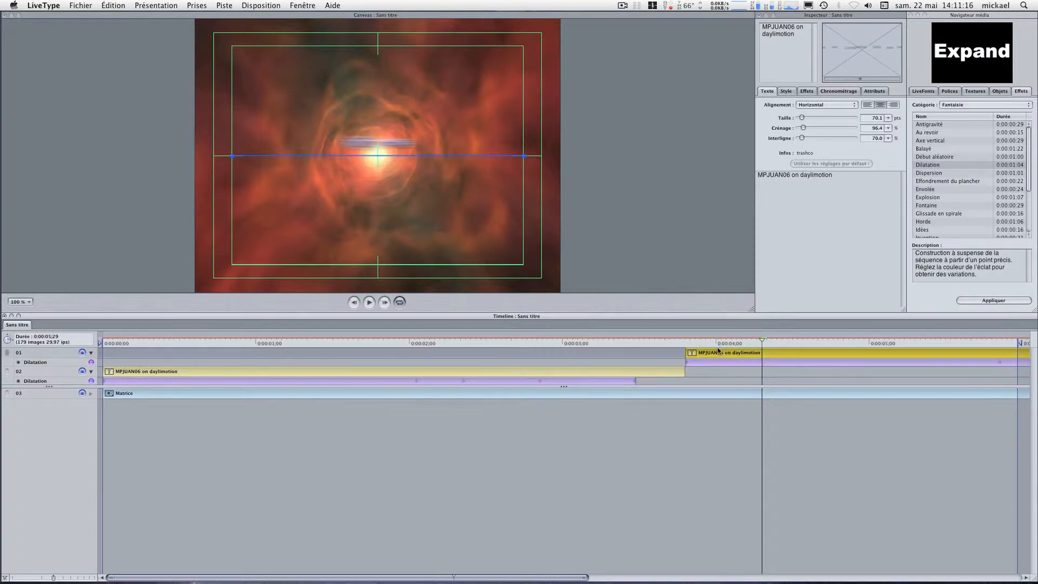
Replace the pasted title's text with "test LiveType".
{"action": "left_click", "coordinate": [790, 31]}
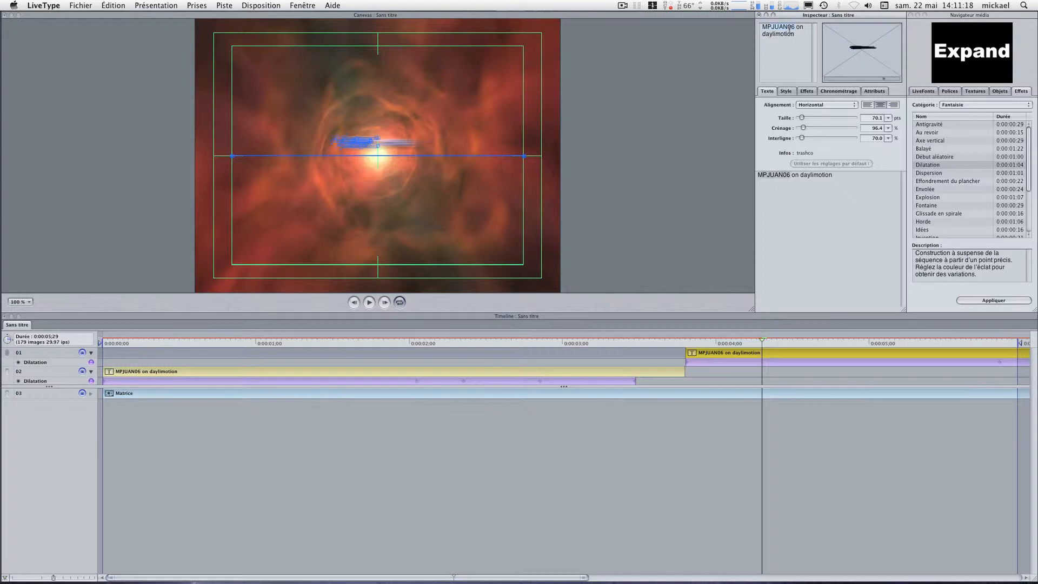
{"action": "type", "text": "te"}
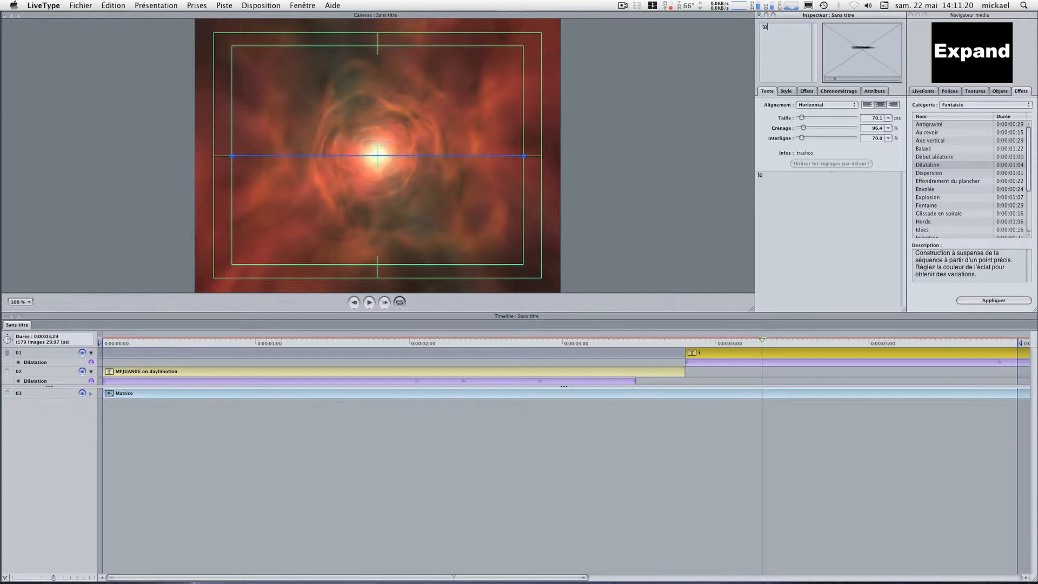
{"action": "type", "text": "st LiveType"}
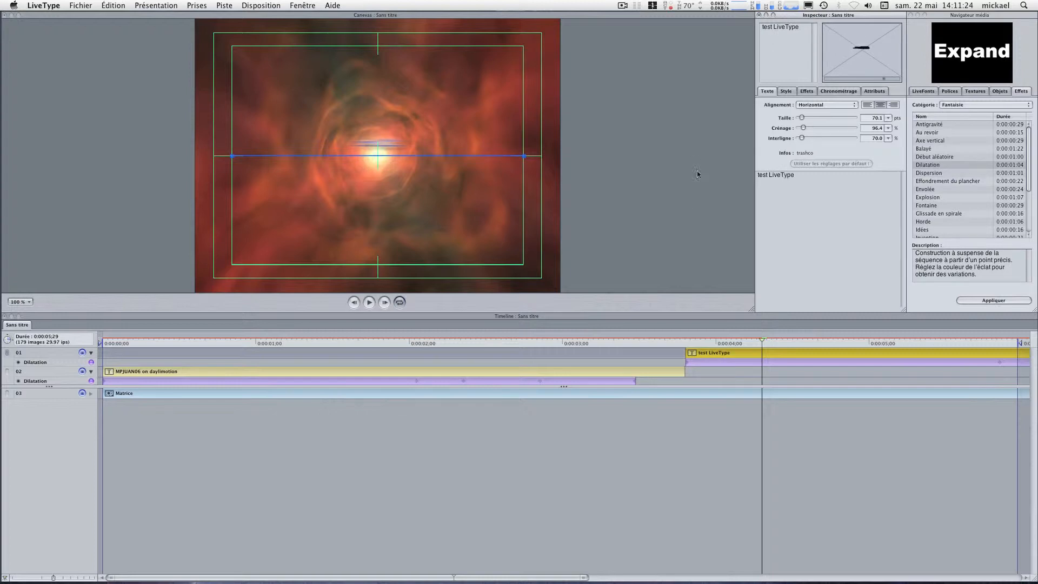
Preview the "MPJUAN06 on daylimotion" title and reduce its text size to 52.6 pts so it fits the frame.
{"action": "left_click", "coordinate": [650, 341]}
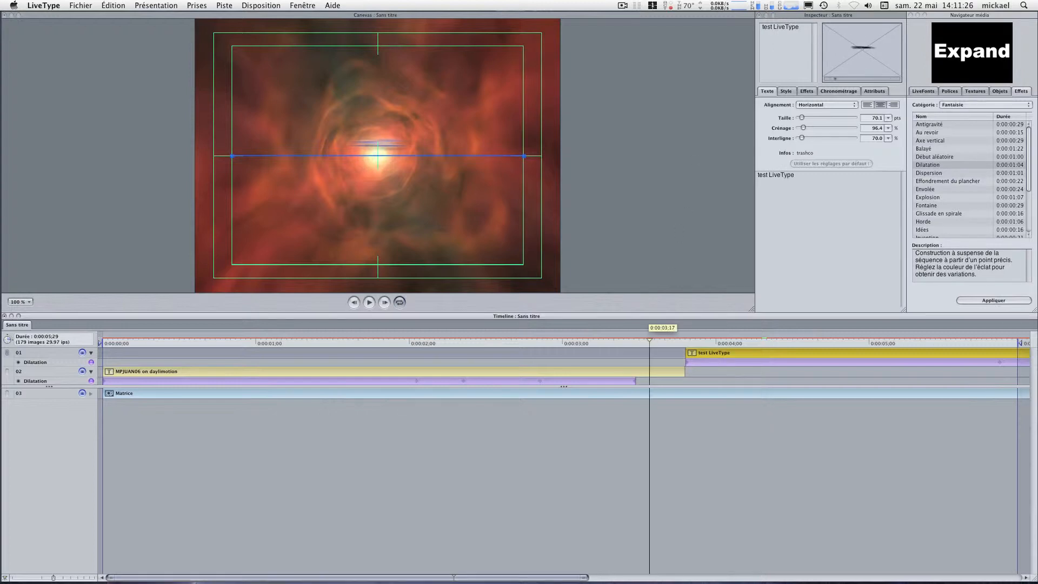
{"action": "left_click_drag", "start_coordinate": [649, 340], "coordinate": [529, 324]}
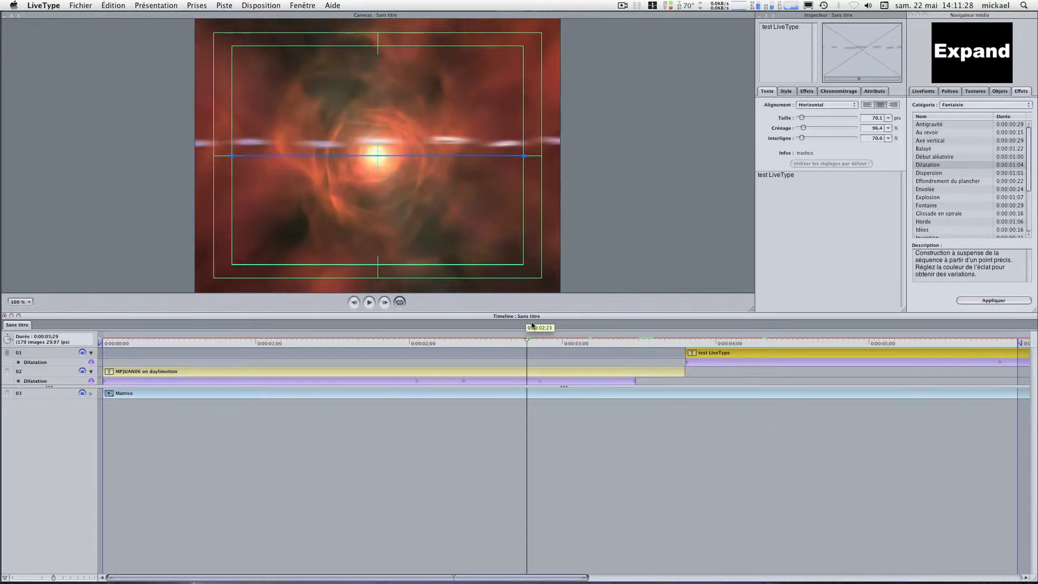
{"action": "left_click", "coordinate": [484, 369]}
{"action": "key", "text": "space"}
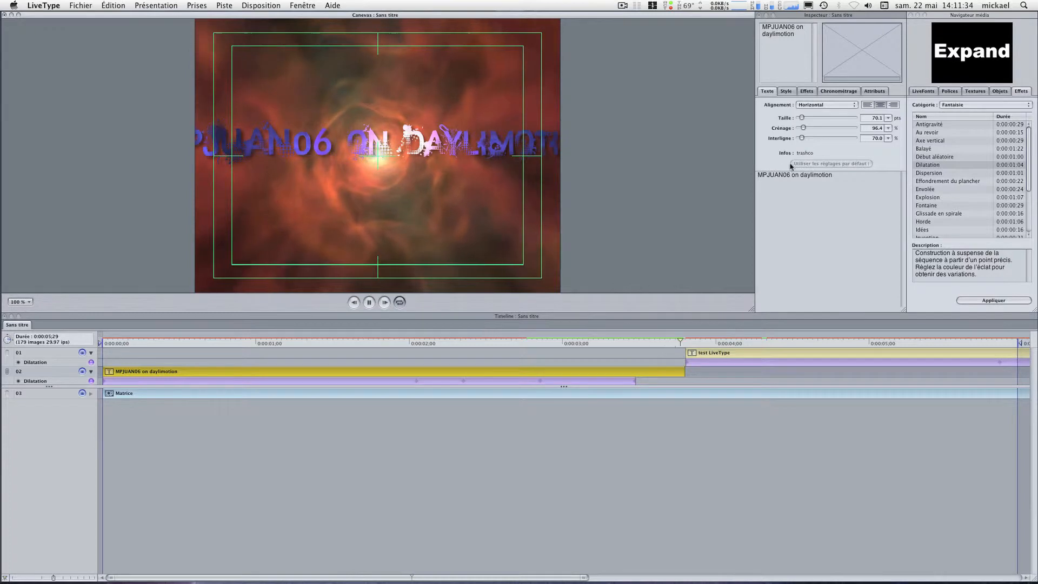
{"action": "key", "text": "space"}
{"action": "left_click_drag", "start_coordinate": [802, 120], "coordinate": [802, 120]}
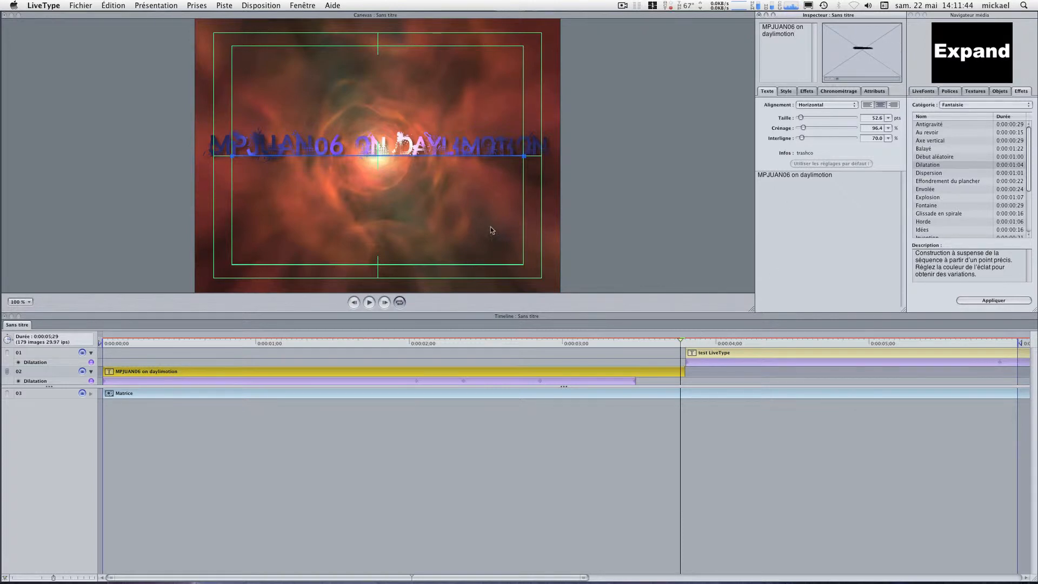
Play the passage between the two titles and delete the Dilatation effect from the "test LiveType" title.
{"action": "scroll", "coordinate": [400, 569], "scroll_direction": "right", "scroll_amount": 5}
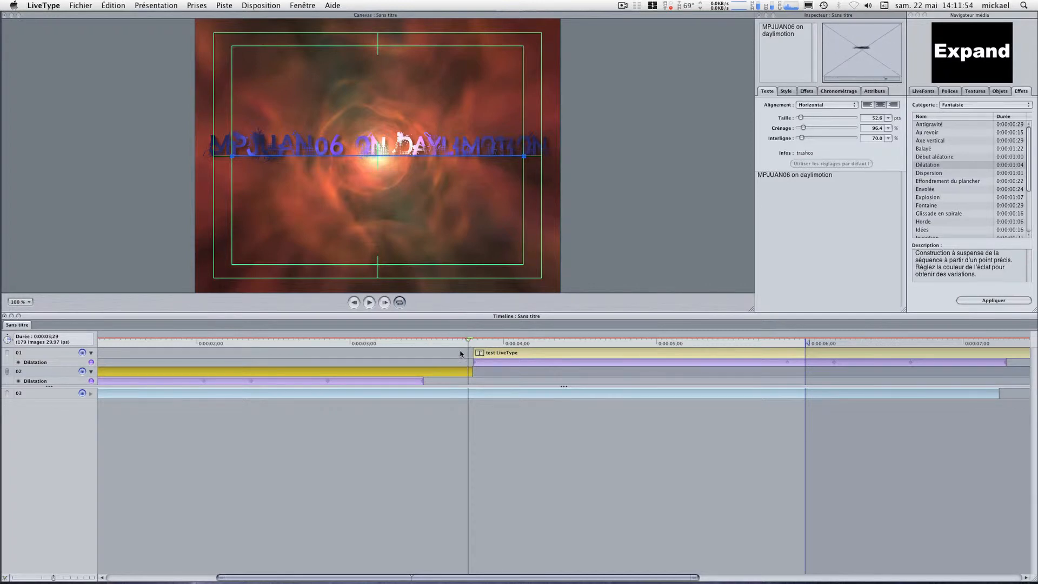
{"action": "key", "text": "space"}
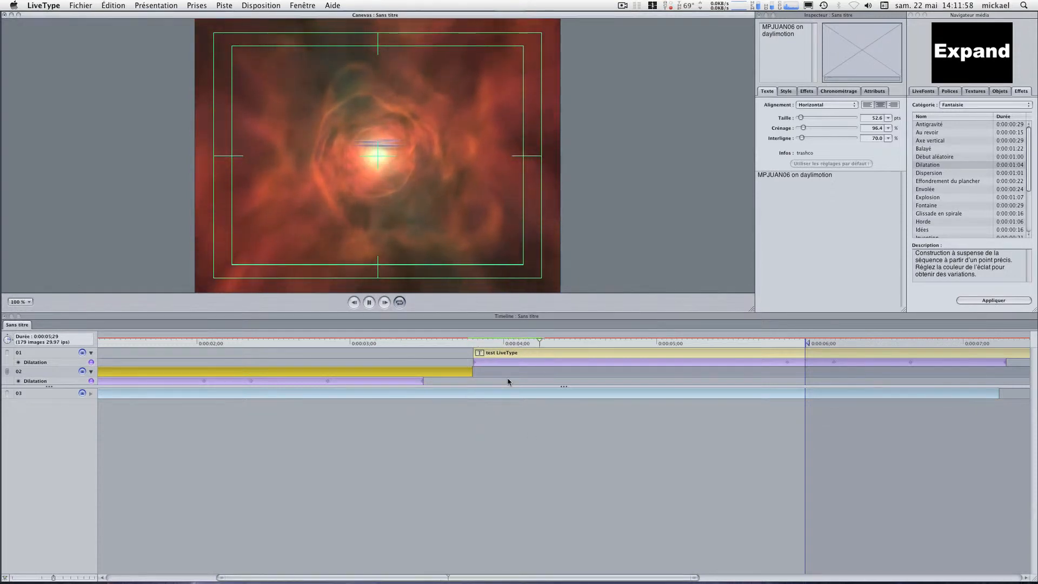
{"action": "left_click", "coordinate": [566, 363]}
{"action": "key", "text": "Delete"}
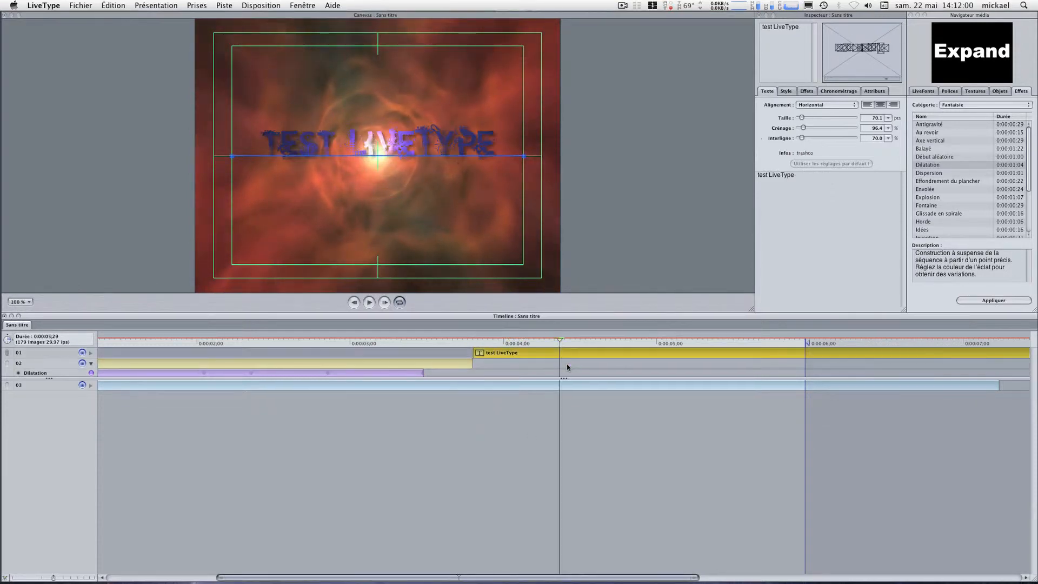
Apply the Fontaine effect to the "test LiveType" title and stretch the effect to end at about 7.2 seconds.
{"action": "left_click", "coordinate": [922, 190]}
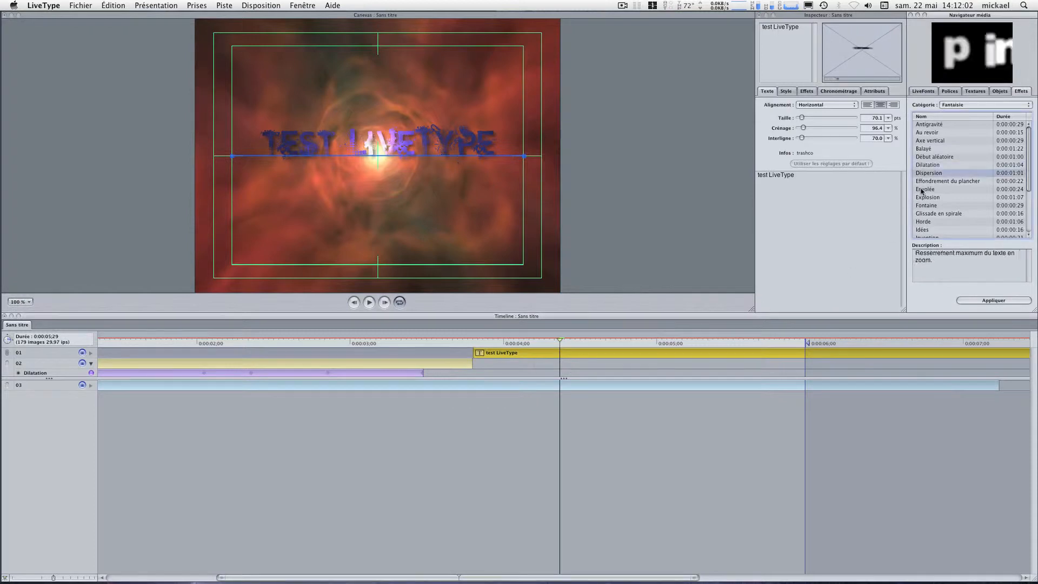
{"action": "key", "text": "Down"}
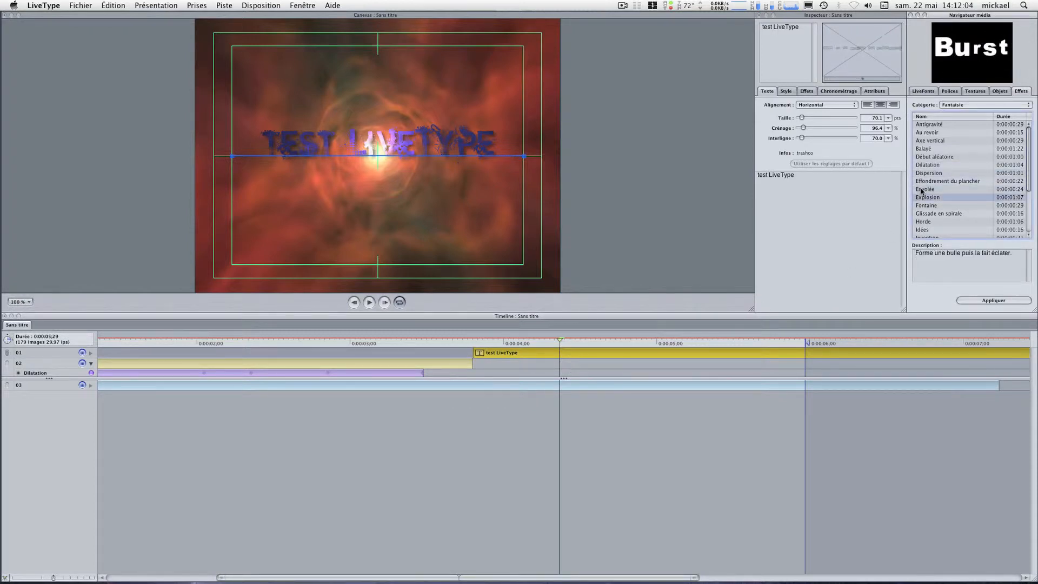
{"action": "key", "text": "Down"}
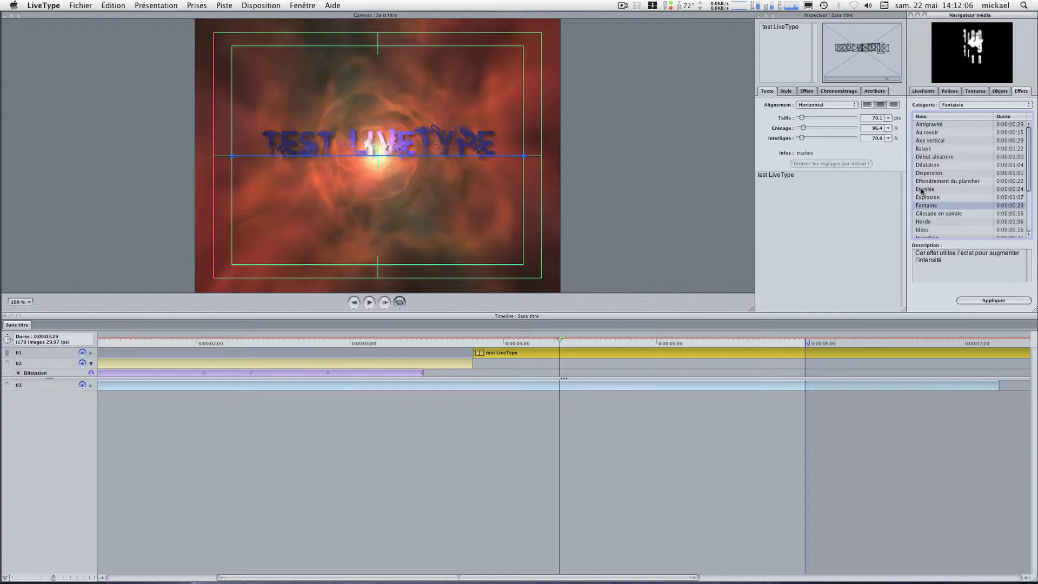
{"action": "left_click_drag", "start_coordinate": [930, 206], "coordinate": [622, 355]}
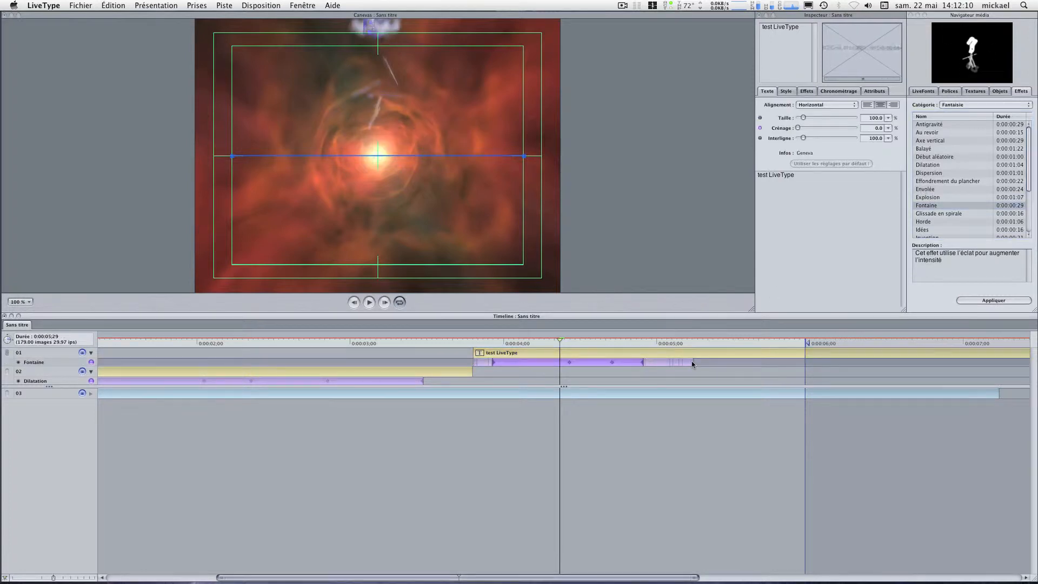
{"action": "left_click_drag", "start_coordinate": [696, 363], "coordinate": [995, 364]}
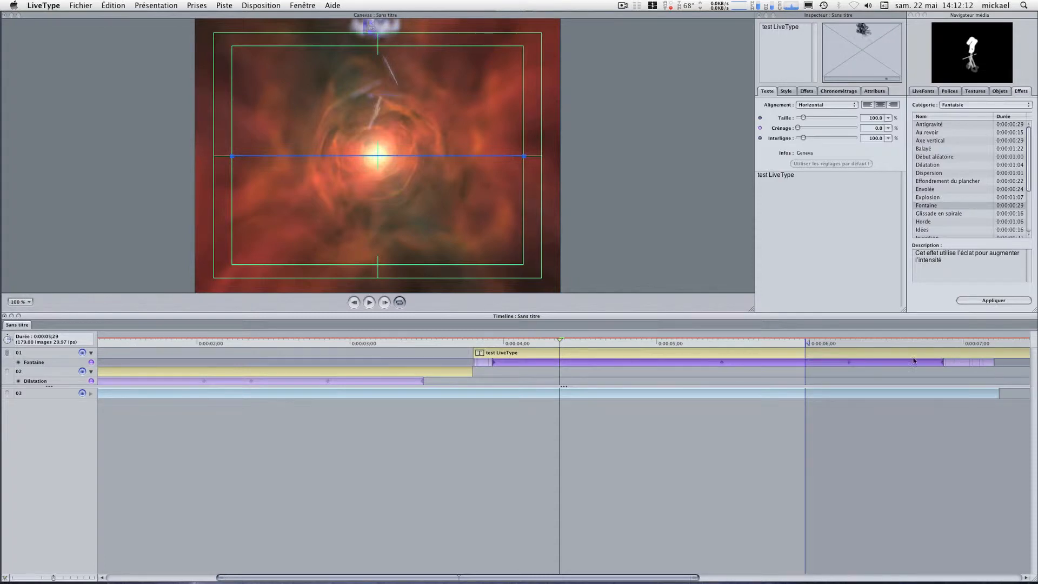
Preview the Fontaine animation and extend the timeline's end marker to 0:00:09:28.
{"action": "left_click", "coordinate": [474, 340]}
{"action": "key", "text": "space"}
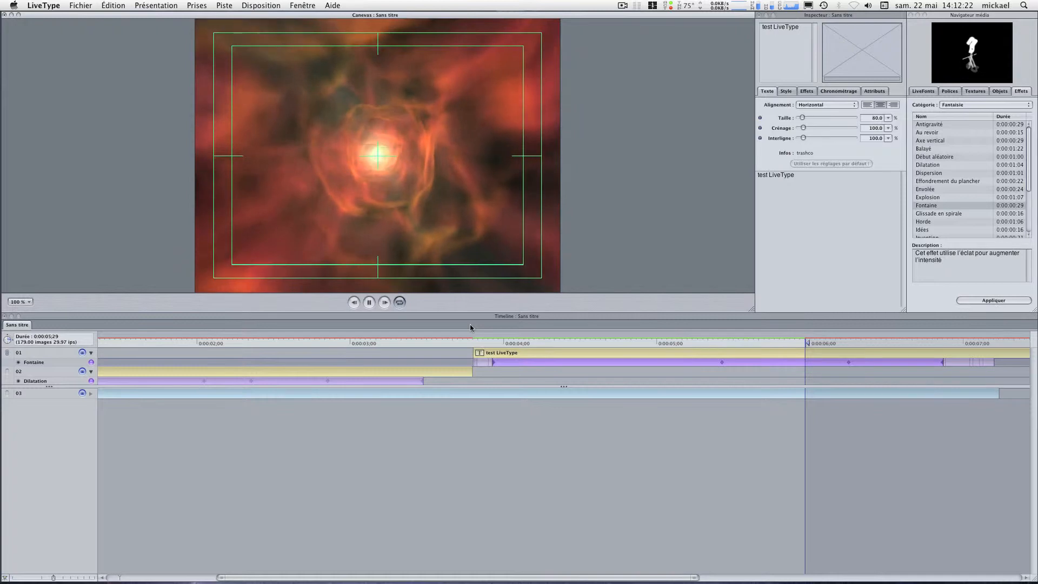
{"action": "key", "text": "space"}
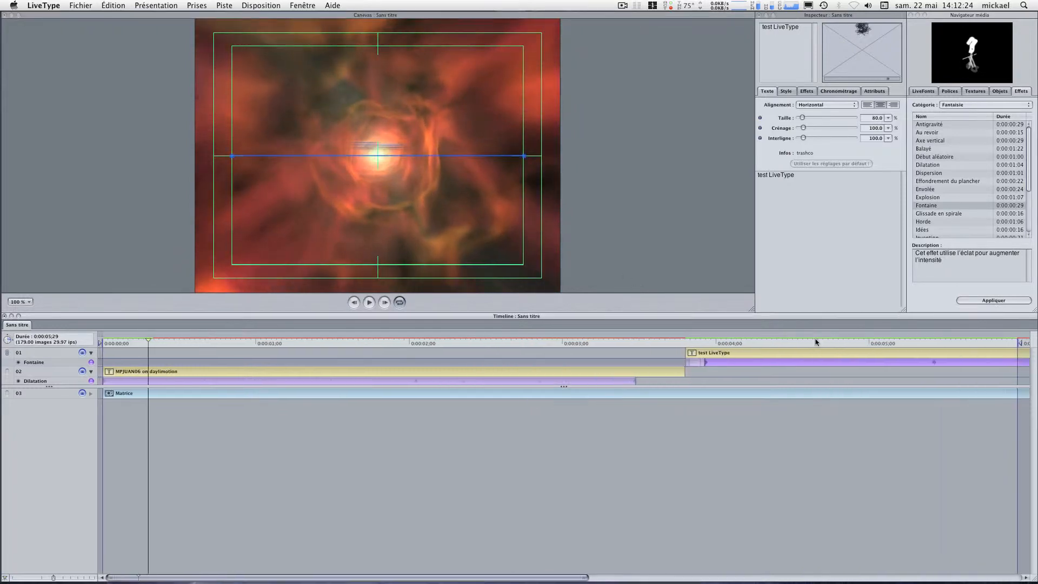
{"action": "key", "text": "space"}
{"action": "left_click", "coordinate": [559, 556]}
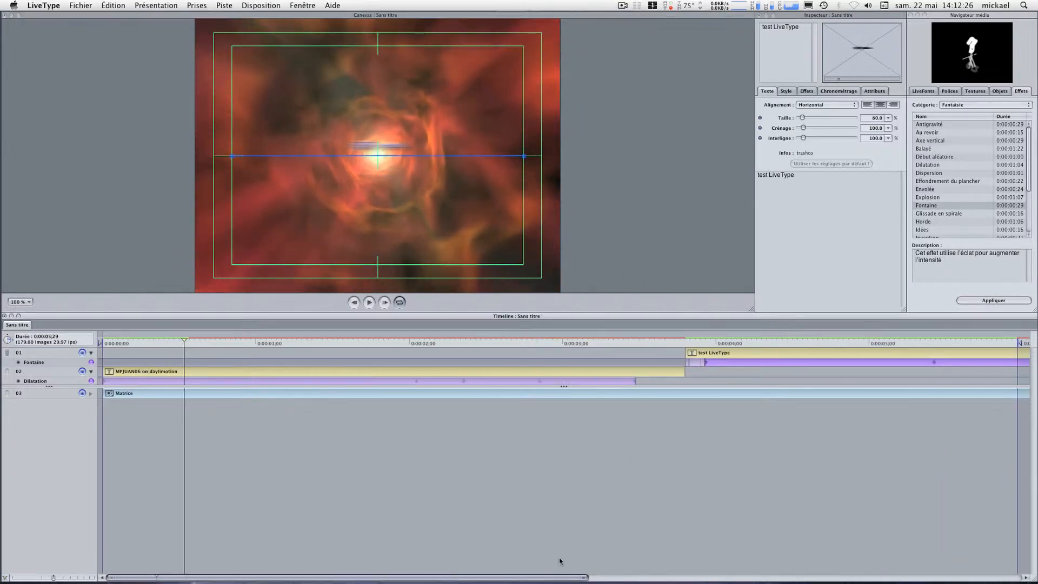
{"action": "scroll", "coordinate": [621, 568], "scroll_direction": "right", "scroll_amount": 10}
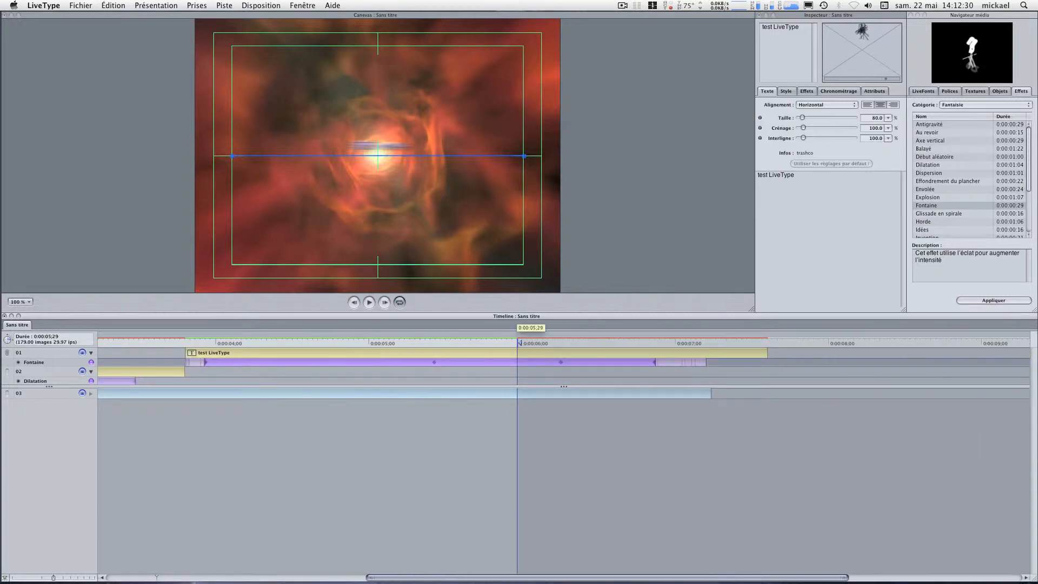
{"action": "mouse_move", "coordinate": [520, 343]}
{"action": "left_mouse_down"}
{"action": "mouse_move", "coordinate": [638, 353]}
{"action": "mouse_move", "coordinate": [1027, 344]}
{"action": "mouse_move", "coordinate": [1009, 343]}
{"action": "left_mouse_up"}
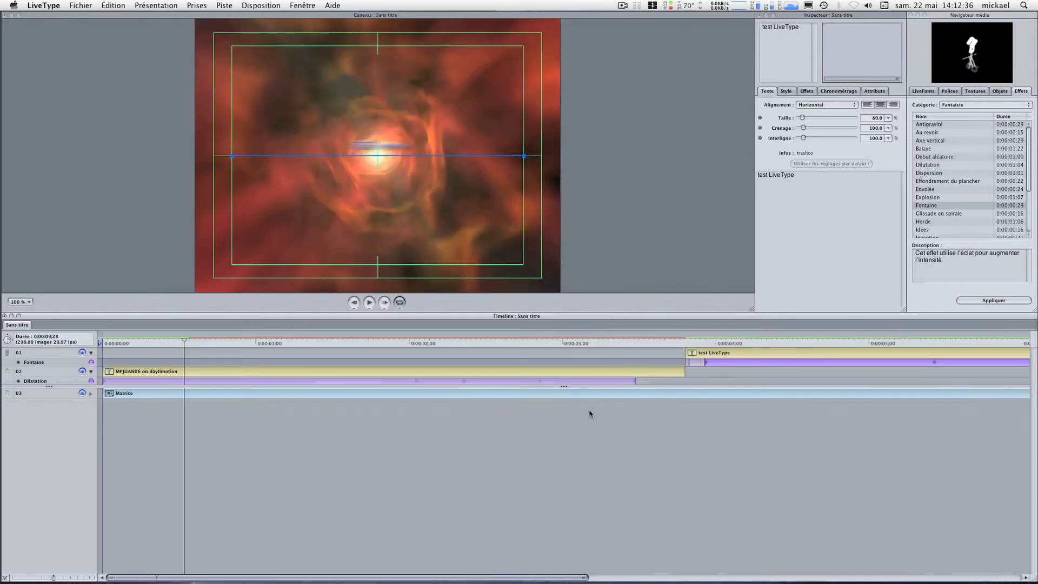
Play through the "test LiveType" title and lengthen the Matrice background track to end at about 8.6 seconds.
{"action": "left_click_drag", "start_coordinate": [442, 580], "coordinate": [703, 579]}
{"action": "left_click", "coordinate": [515, 344]}
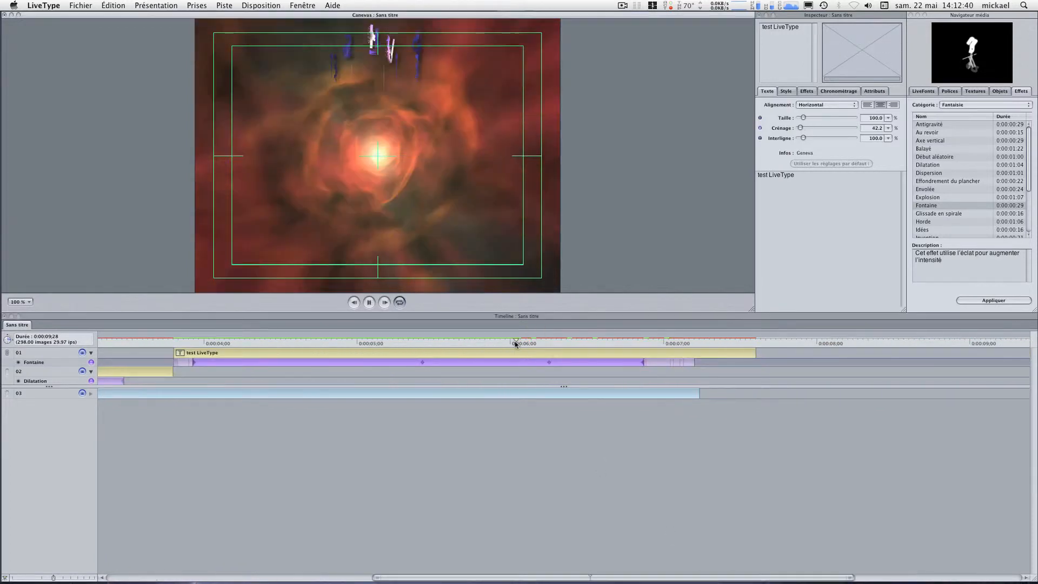
{"action": "key", "text": "space"}
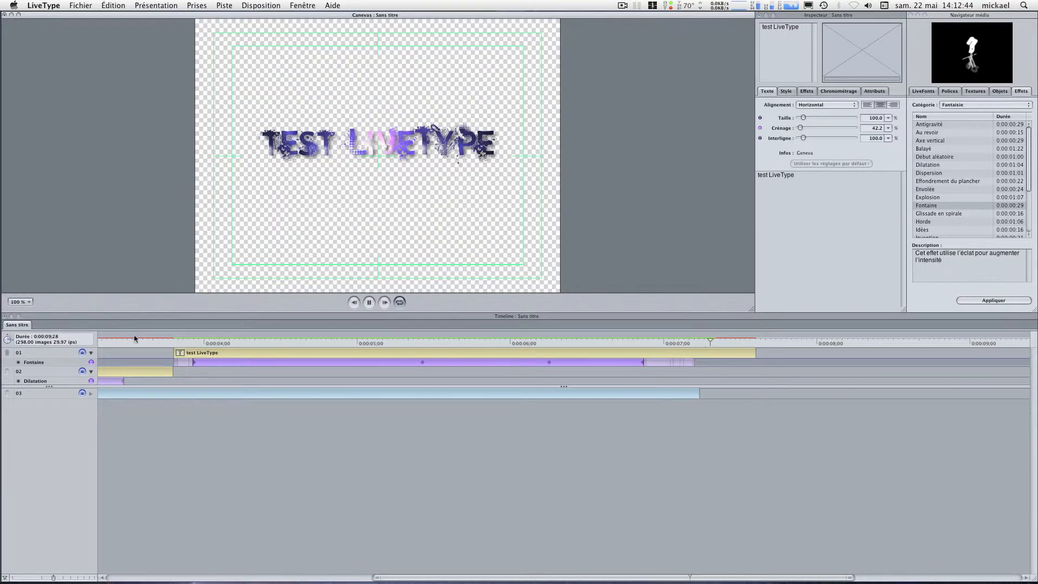
{"action": "left_click", "coordinate": [173, 341]}
{"action": "key", "text": "space"}
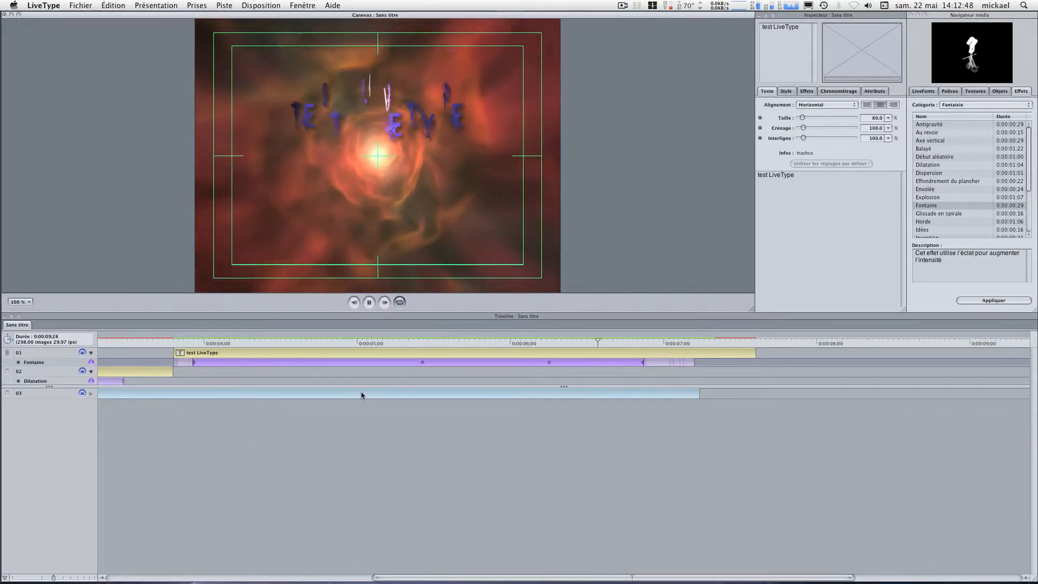
{"action": "key", "text": "space"}
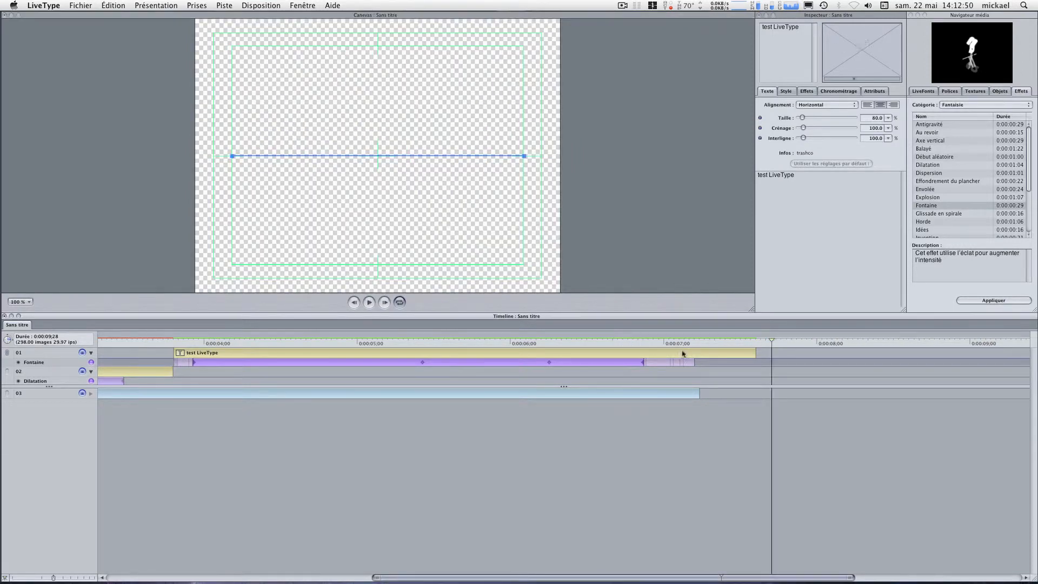
{"action": "left_click_drag", "start_coordinate": [698, 400], "coordinate": [904, 394]}
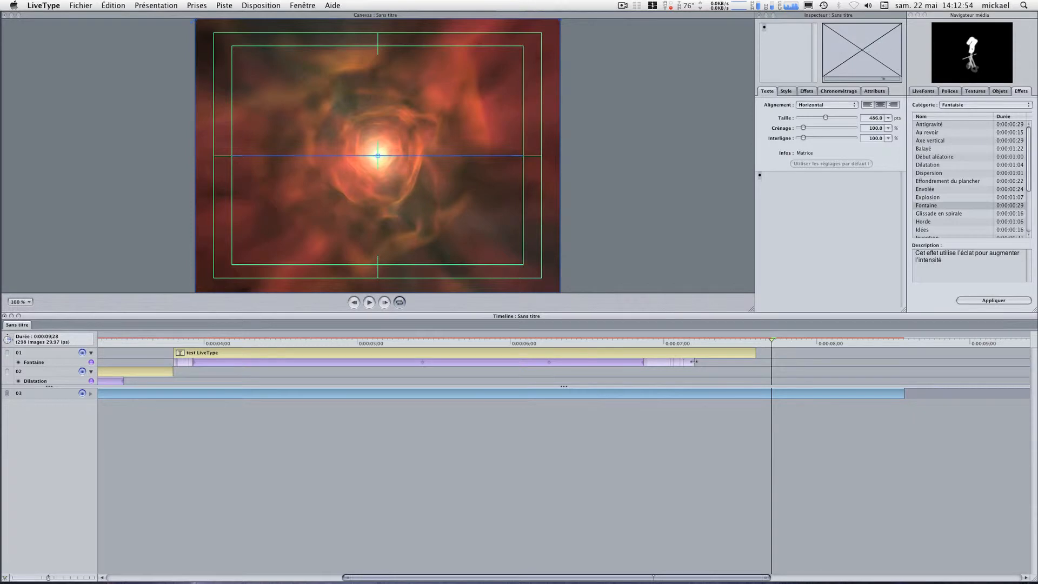
Lengthen the "test LiveType" title track to end at about 8.3 seconds and preview it from its start.
{"action": "left_click", "coordinate": [695, 362]}
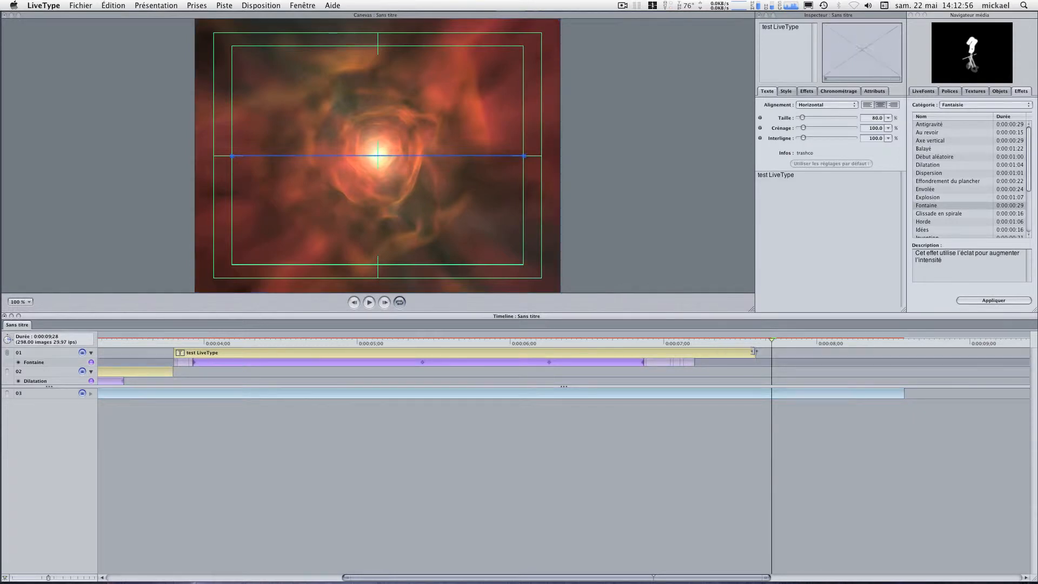
{"action": "left_click_drag", "start_coordinate": [755, 351], "coordinate": [863, 352]}
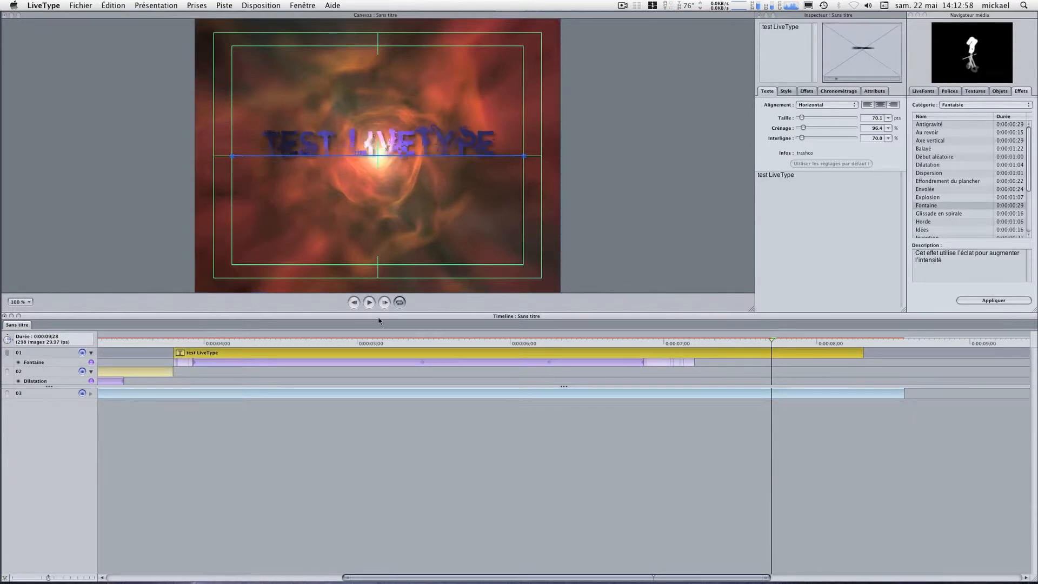
{"action": "left_click", "coordinate": [173, 340]}
{"action": "key", "text": "space"}
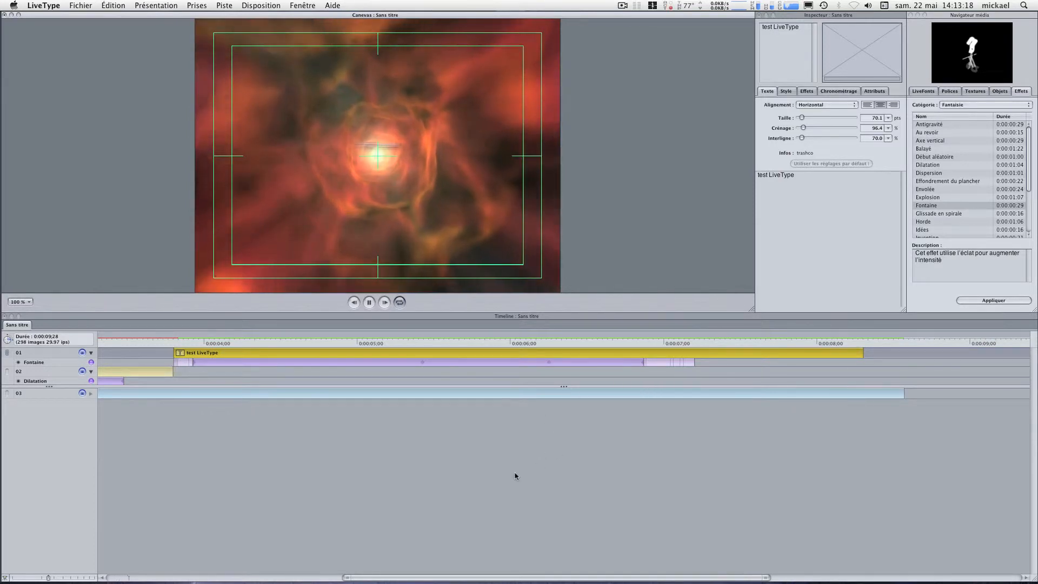
{"action": "left_click", "coordinate": [416, 489]}
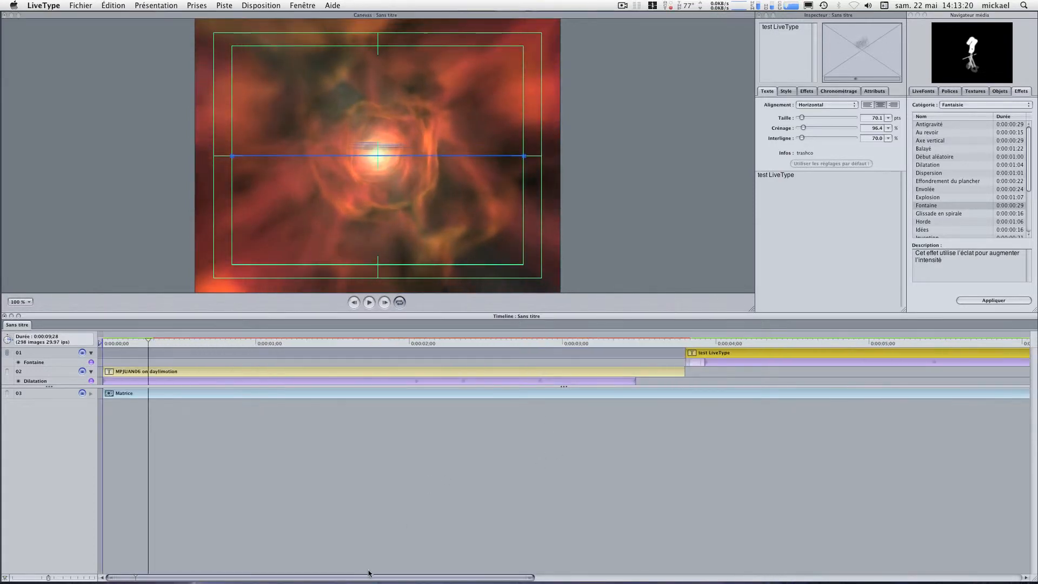
{"action": "left_click_drag", "start_coordinate": [513, 551], "coordinate": [423, 552]}
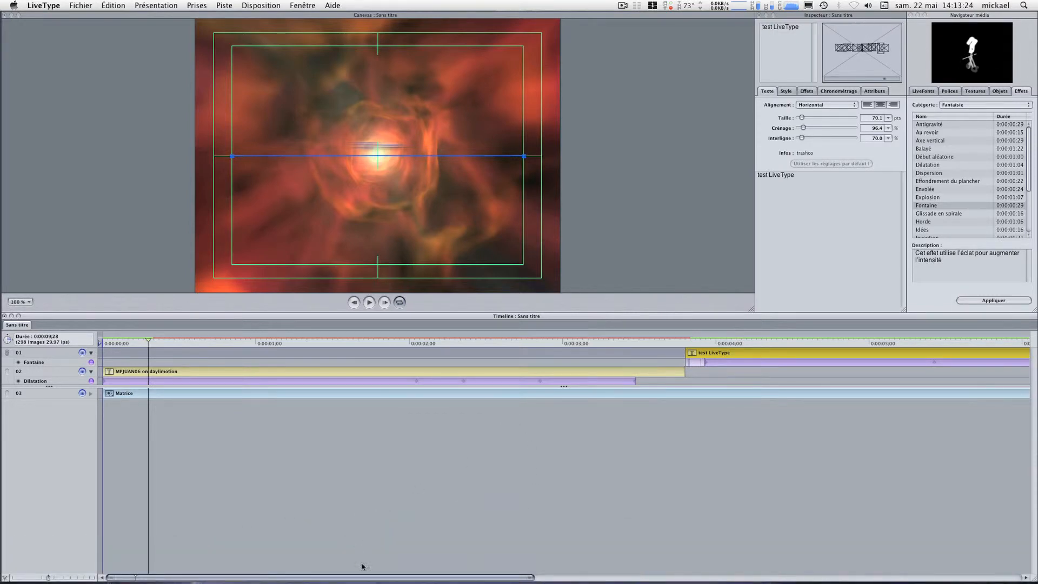
Add the "Tranche – Tiers inférieur" object from the Tranche category on a new track.
{"action": "left_click_drag", "start_coordinate": [364, 577], "coordinate": [679, 581]}
{"action": "left_click", "coordinate": [703, 340]}
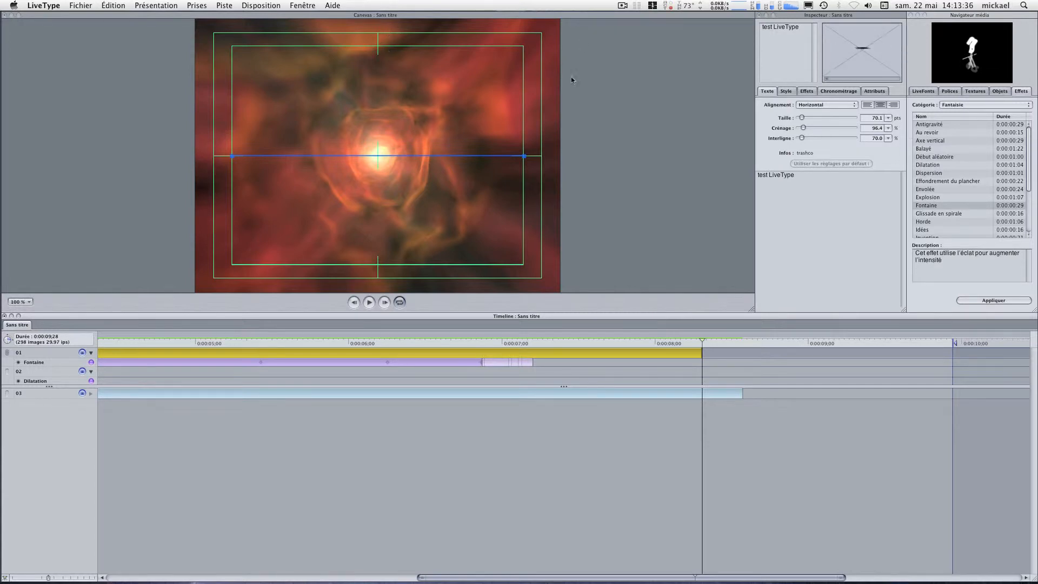
{"action": "left_click", "coordinate": [998, 92]}
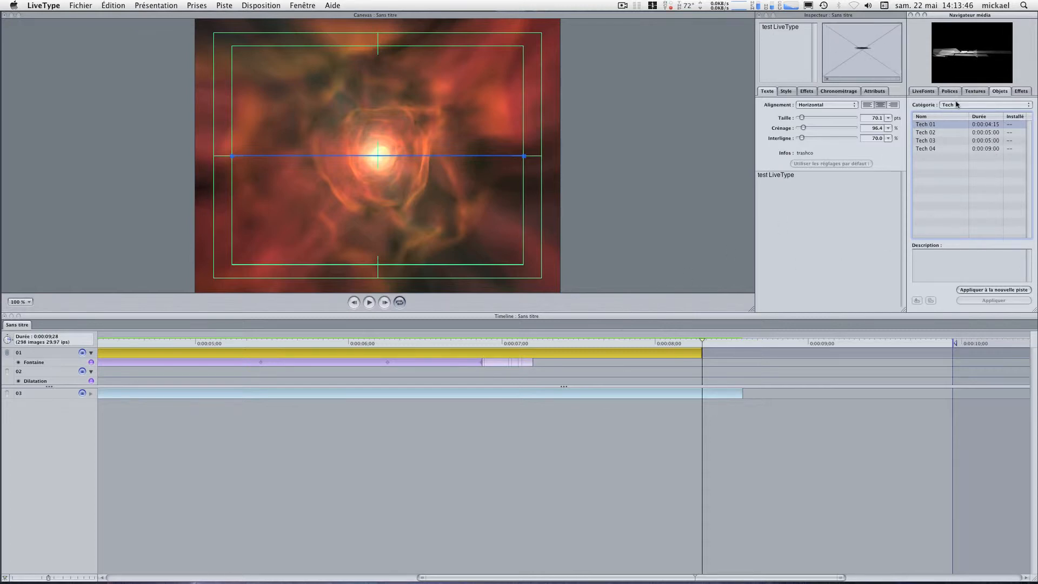
{"action": "left_click", "coordinate": [318, 343]}
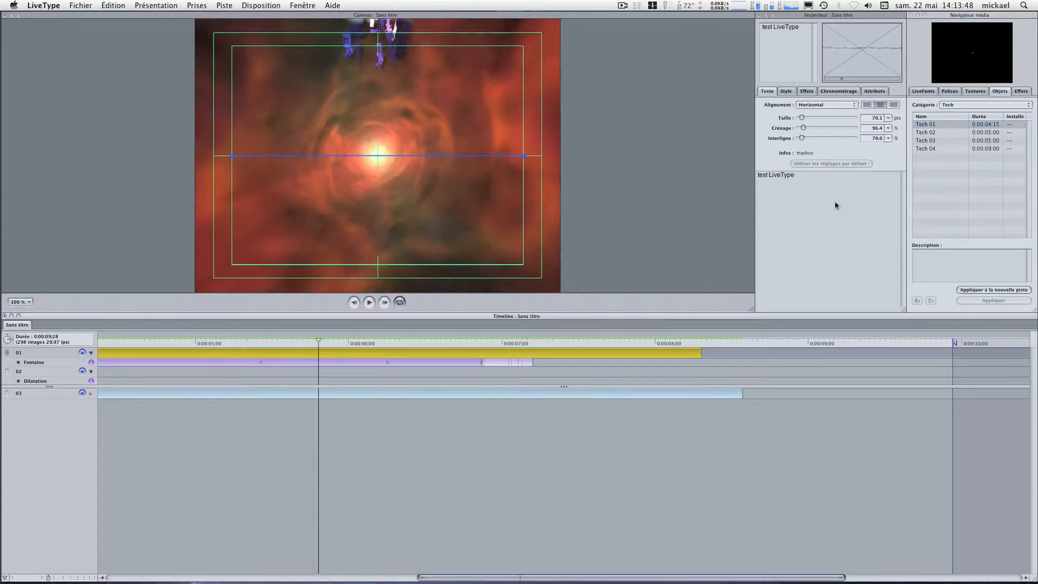
{"action": "left_click", "coordinate": [948, 107]}
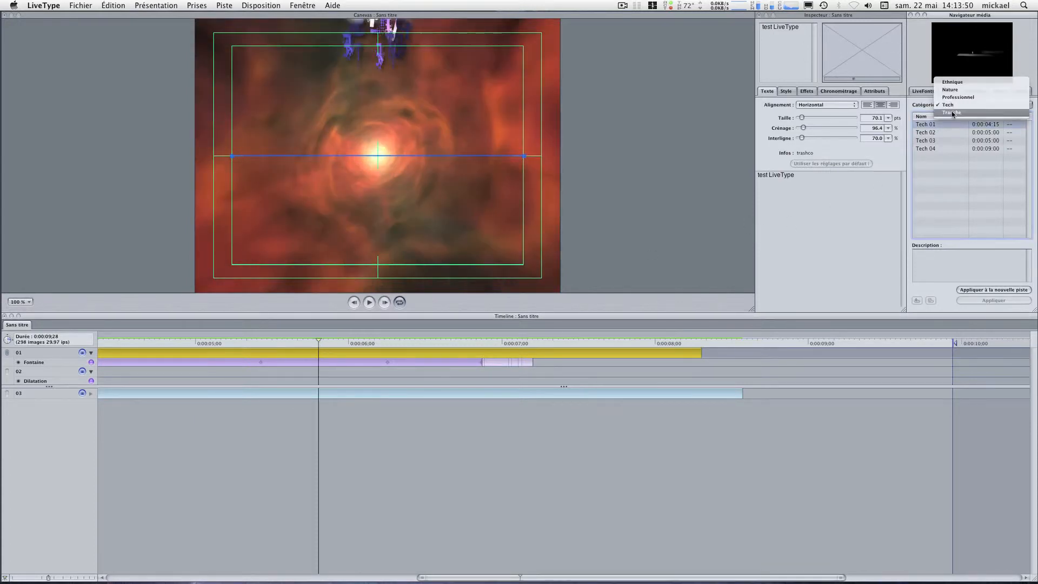
{"action": "left_click", "coordinate": [953, 113]}
{"action": "left_click", "coordinate": [937, 133]}
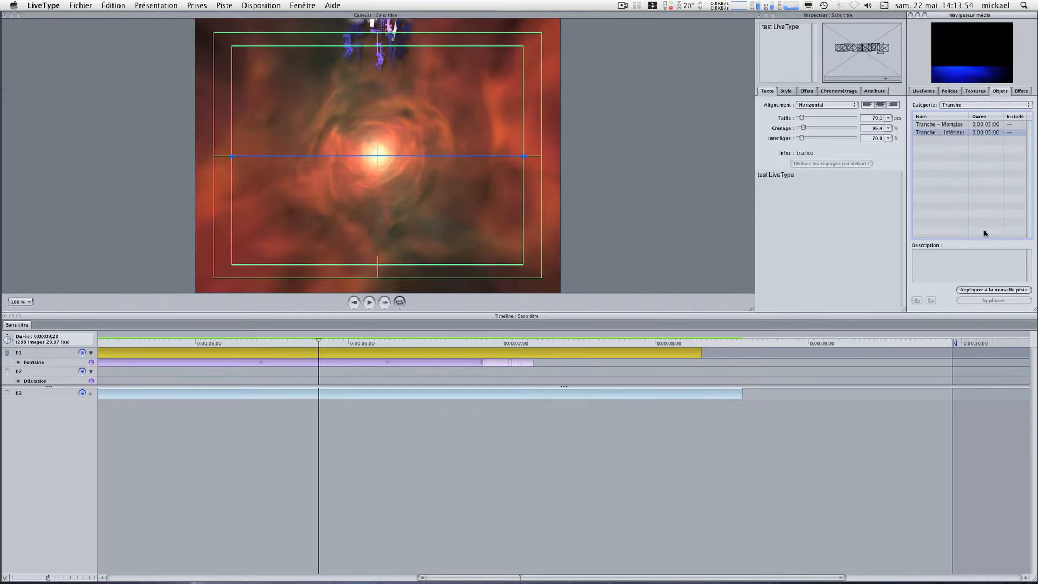
{"action": "left_click", "coordinate": [1004, 291]}
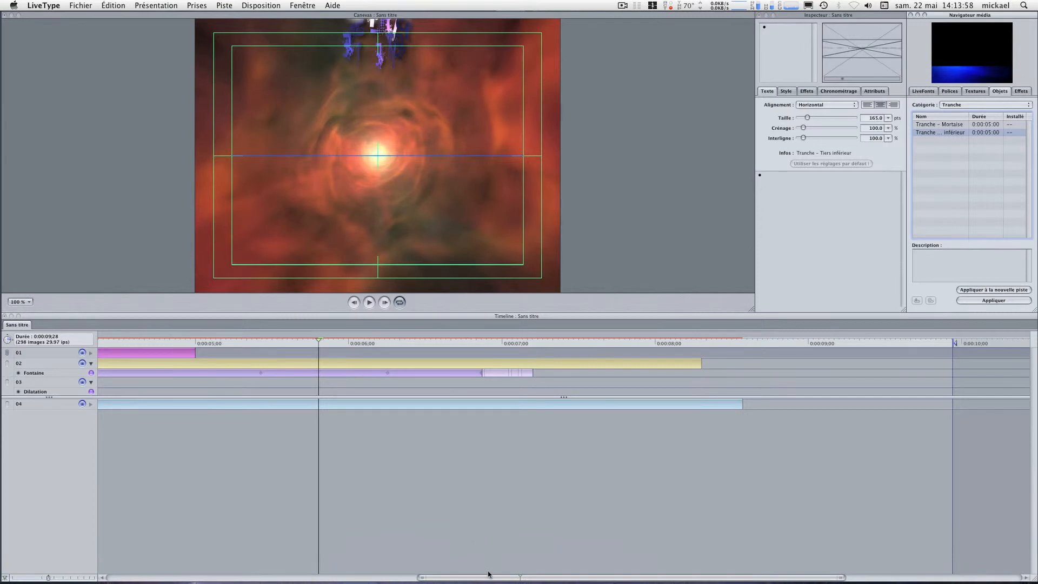
Shorten the "Tranche – Tiers inférieur" track to end at about 3.8 seconds and preview it from the start.
{"action": "left_click_drag", "start_coordinate": [489, 577], "coordinate": [165, 543]}
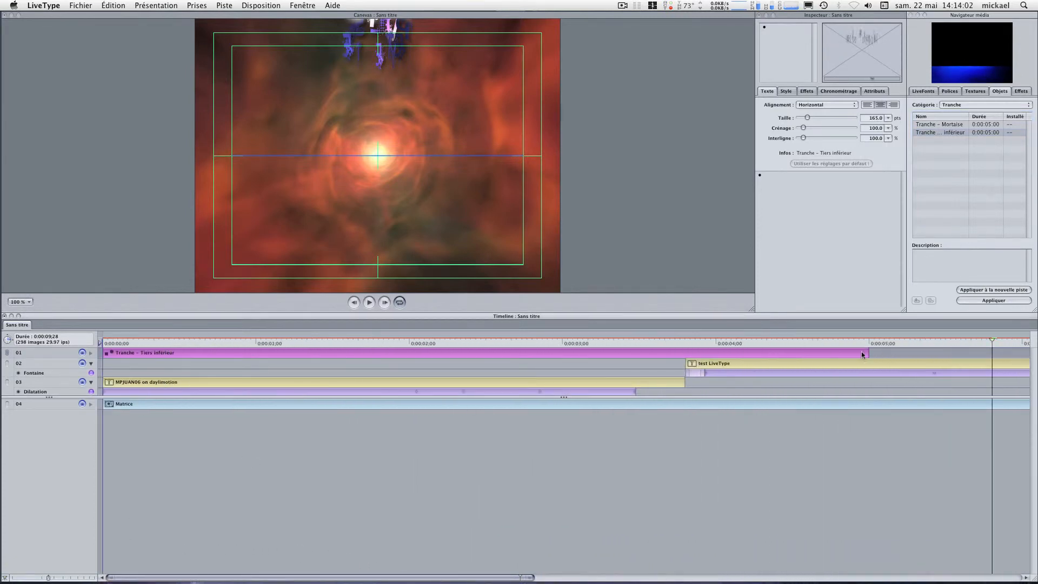
{"action": "left_click_drag", "start_coordinate": [867, 355], "coordinate": [685, 355]}
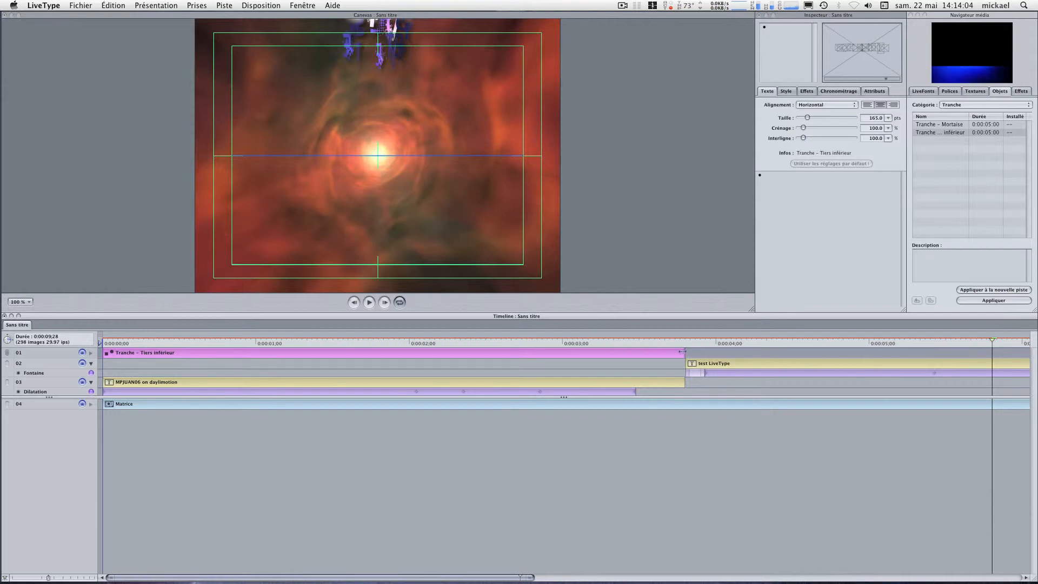
{"action": "left_click", "coordinate": [110, 342]}
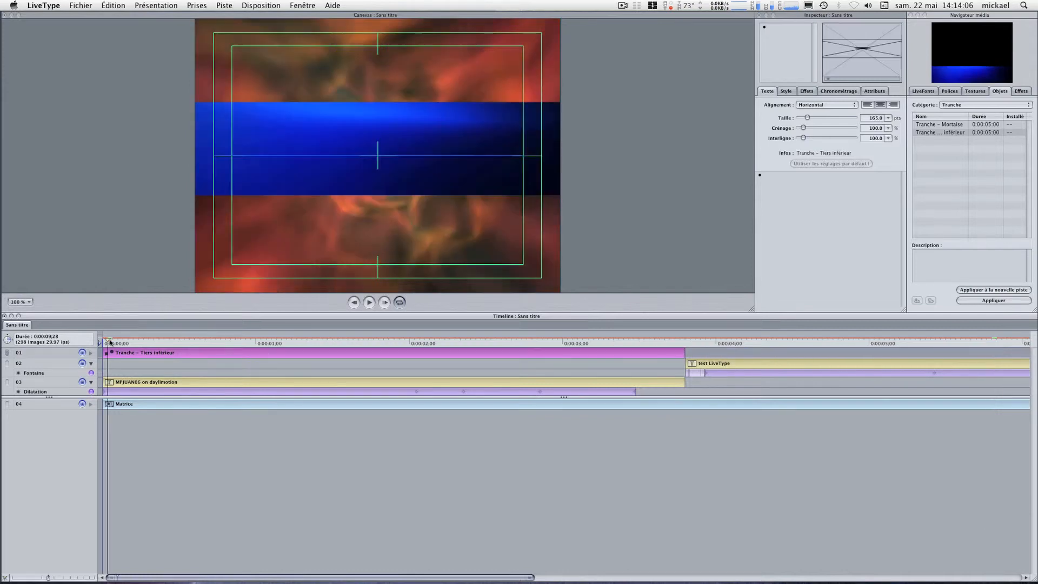
{"action": "key", "text": "space"}
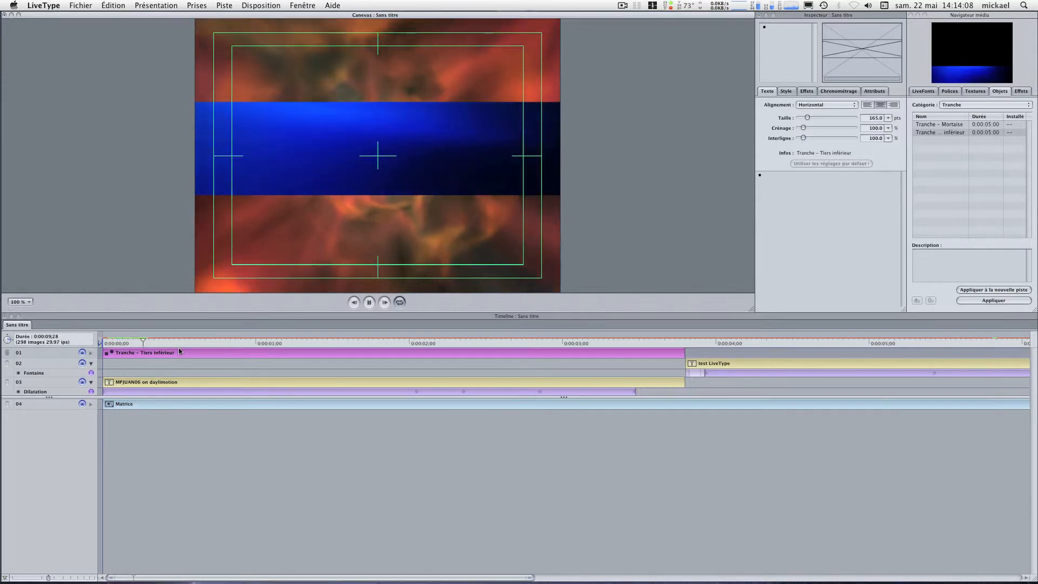
Delete the "Tranche – Tiers inférieur" object track.
{"action": "left_click", "coordinate": [321, 355]}
{"action": "key", "text": "Delete"}
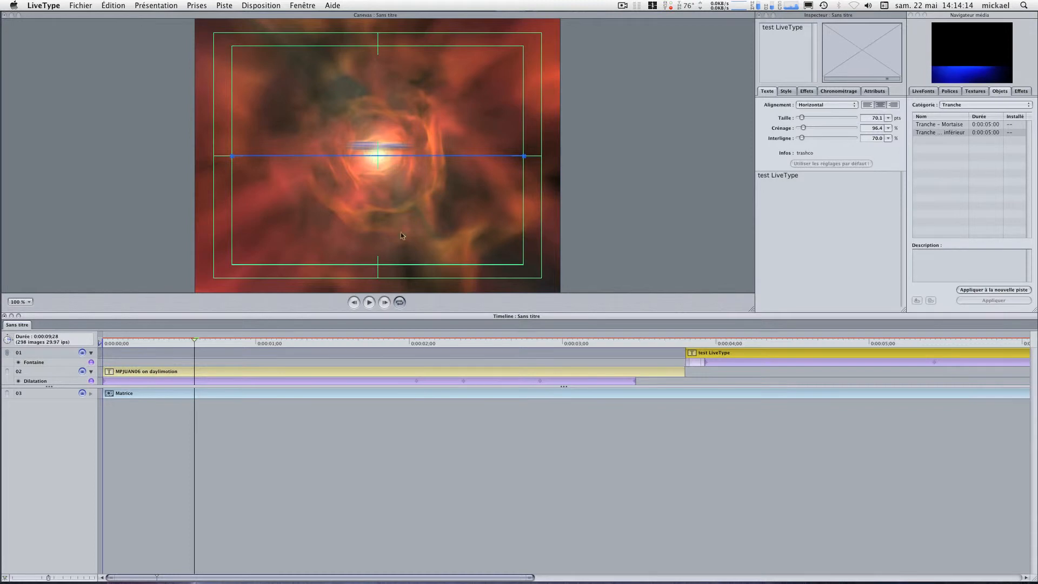
Move both letters N and the A of "MPJUAN06 on daylimotion" above the text line, and preview the title from its start.
{"action": "left_click", "coordinate": [237, 373]}
{"action": "left_click_drag", "start_coordinate": [287, 344], "coordinate": [670, 340]}
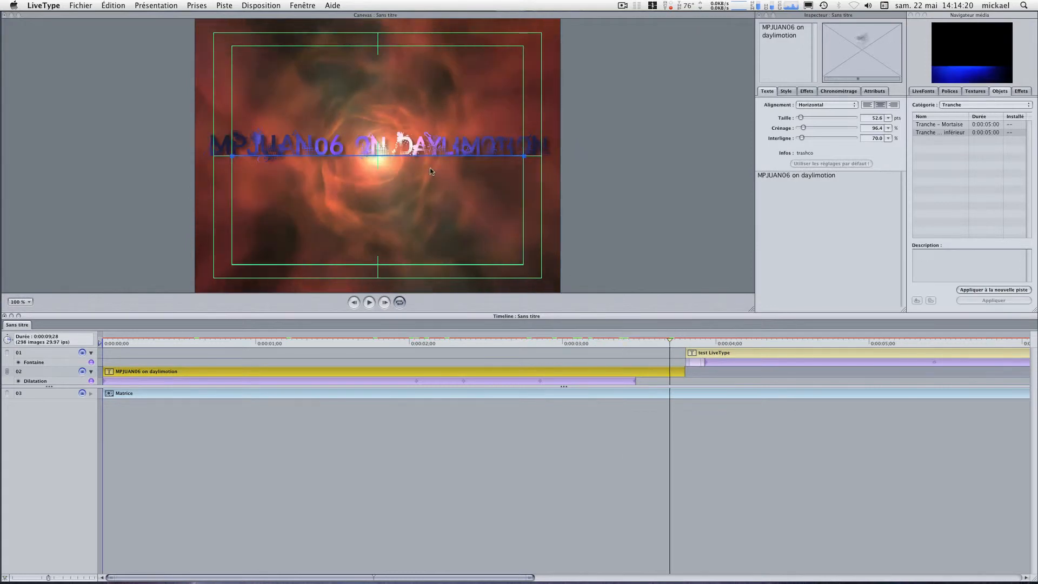
{"action": "left_click", "coordinate": [420, 139]}
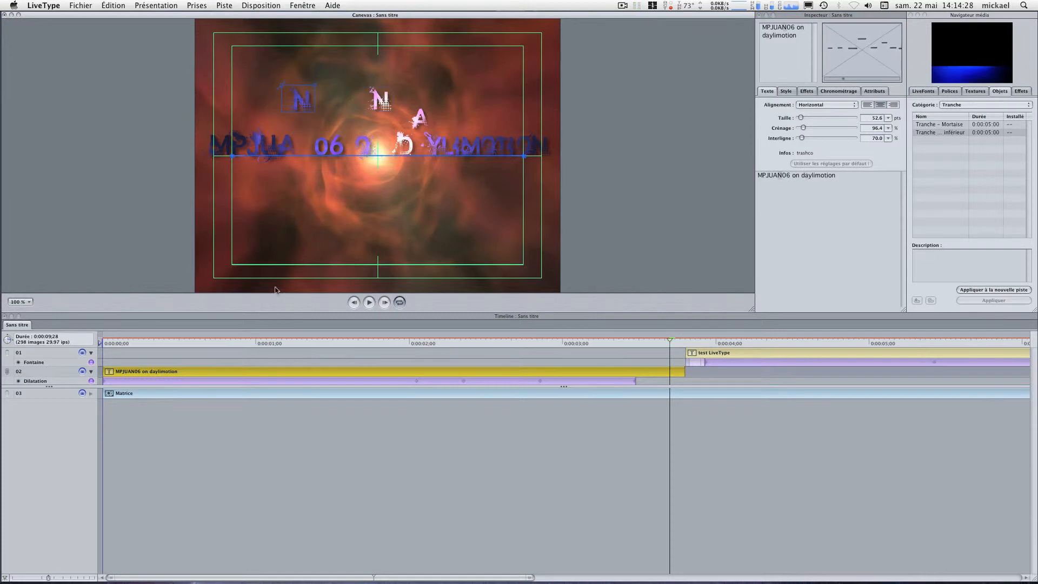
{"action": "left_click", "coordinate": [112, 340]}
{"action": "key", "text": "space"}
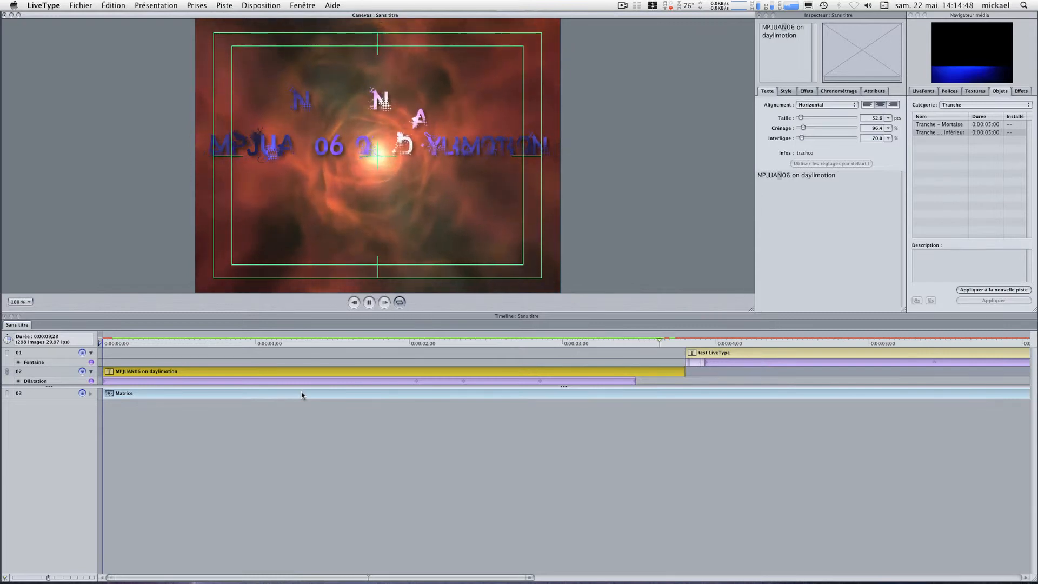
{"action": "left_click", "coordinate": [301, 395]}
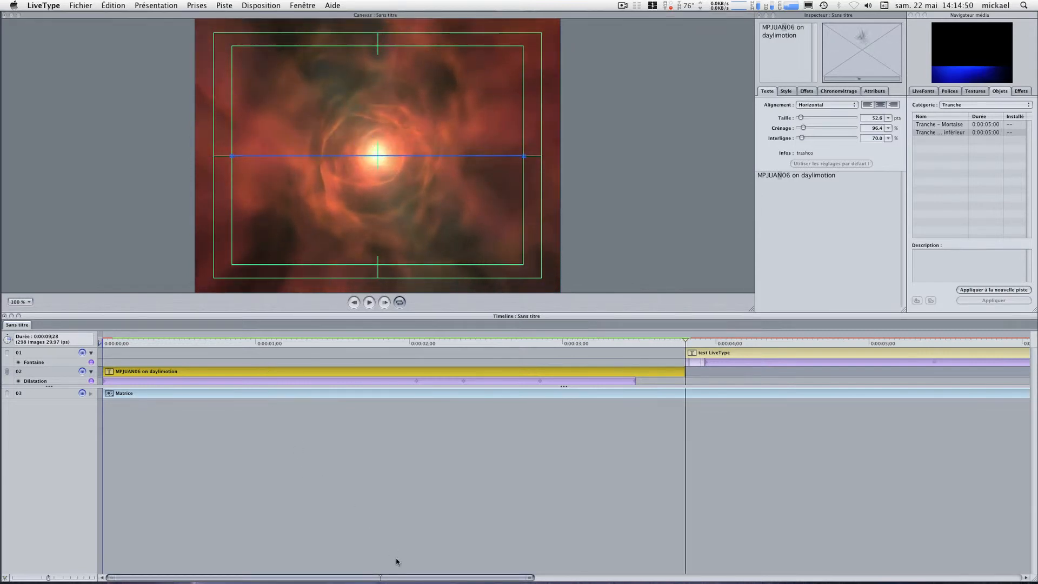
Show the frame at about 7.1 seconds and set the "MPJUAN06 on daylimotion" title to right alignment.
{"action": "left_click_drag", "start_coordinate": [400, 578], "coordinate": [792, 578]}
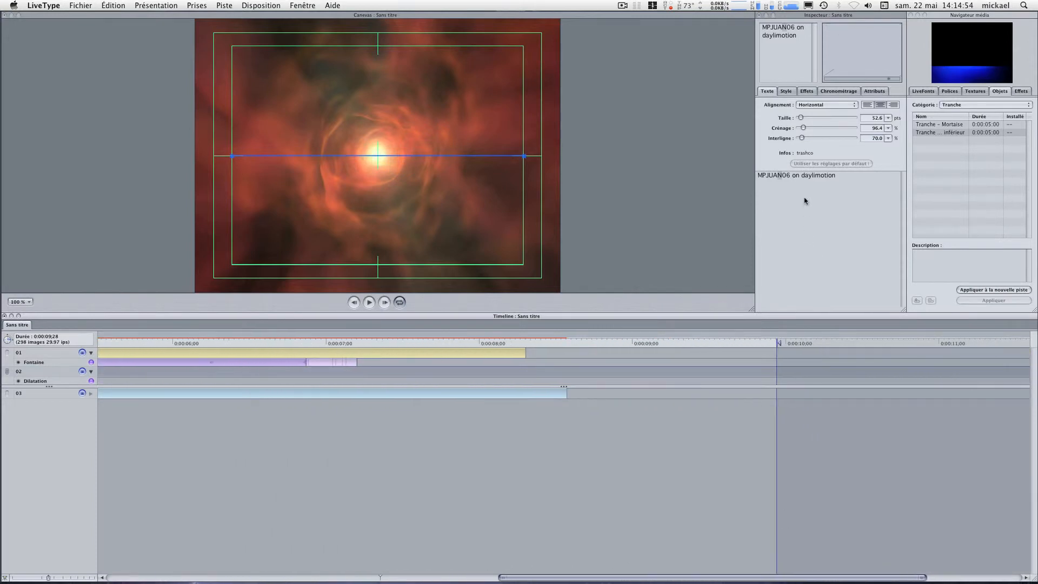
{"action": "left_click", "coordinate": [861, 188]}
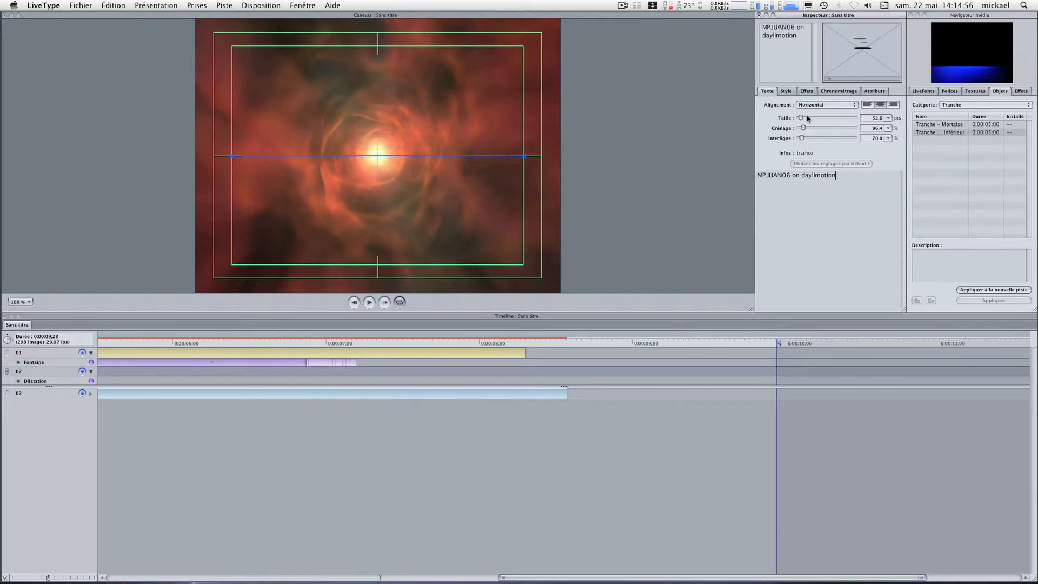
{"action": "left_click", "coordinate": [348, 342]}
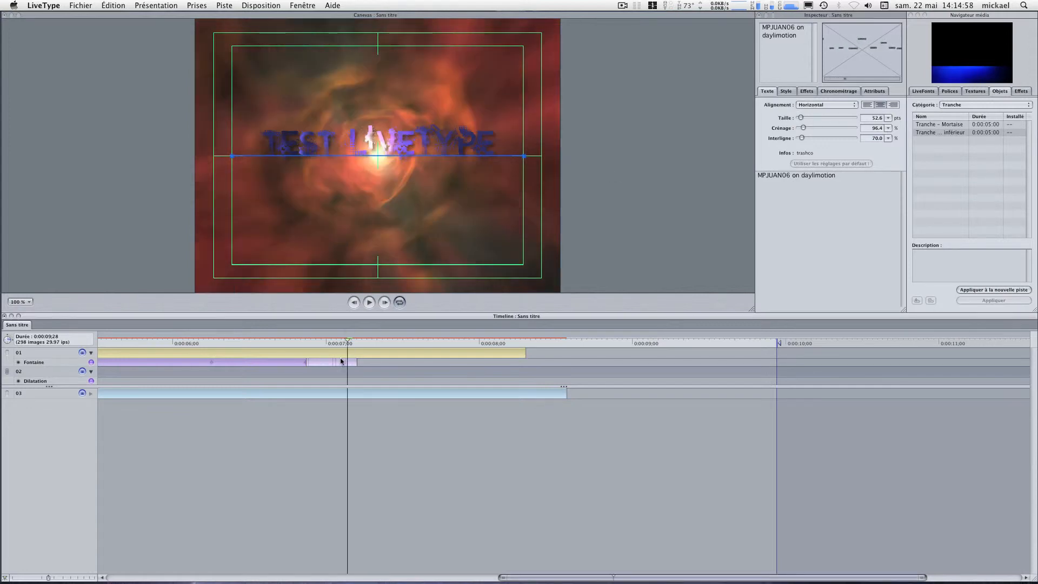
{"action": "left_click", "coordinate": [892, 106]}
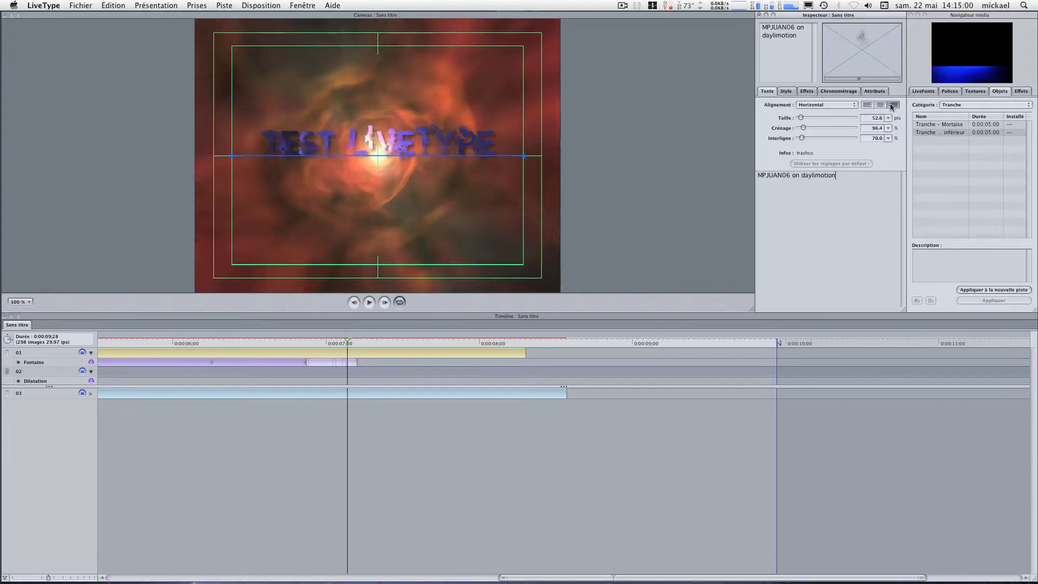
Left-align the "test LiveType" title after trying right and centre alignment.
{"action": "left_click", "coordinate": [300, 352]}
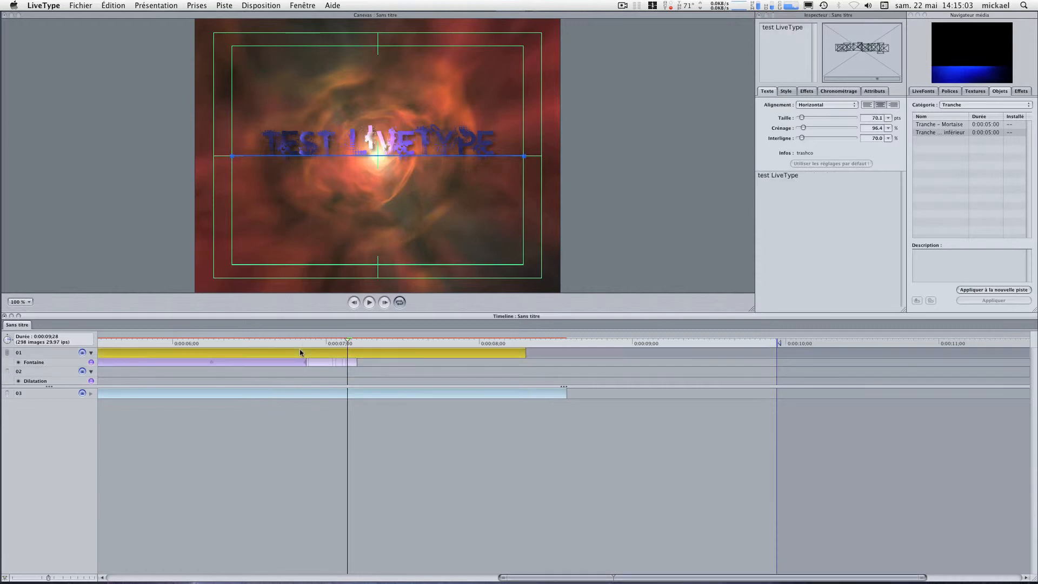
{"action": "left_click", "coordinate": [895, 105]}
{"action": "left_click", "coordinate": [875, 106]}
{"action": "left_click", "coordinate": [868, 106]}
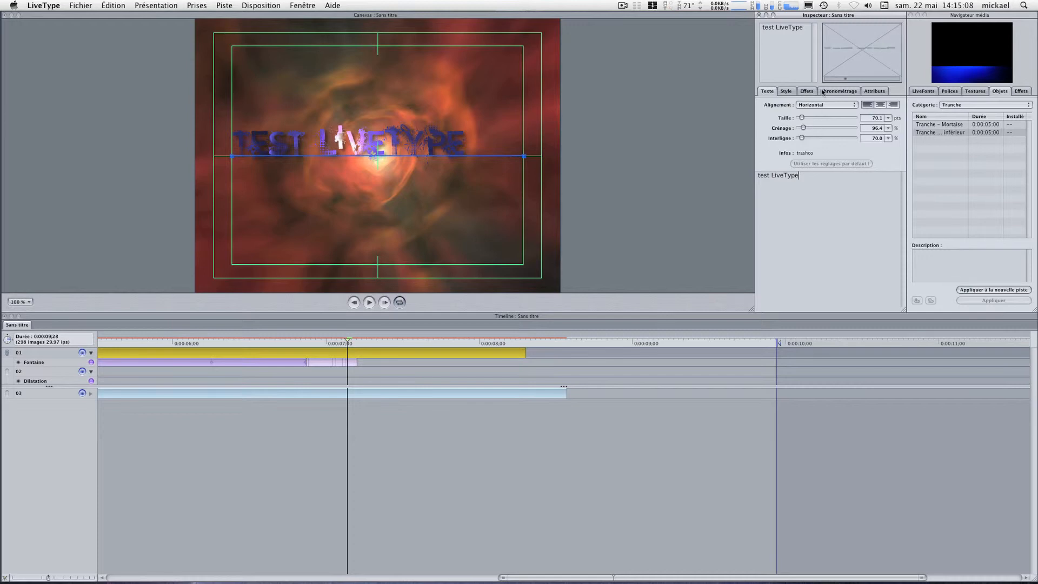
Inspect the "test LiveType" title's shadow colour and layer options, toggling the shadow off and on to compare.
{"action": "left_click", "coordinate": [787, 91]}
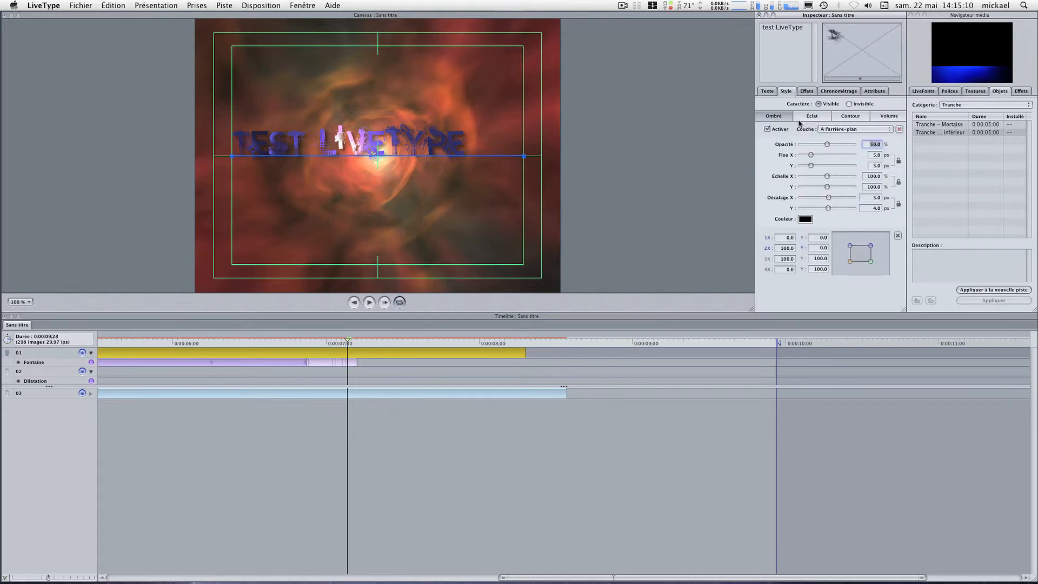
{"action": "left_click", "coordinate": [803, 220]}
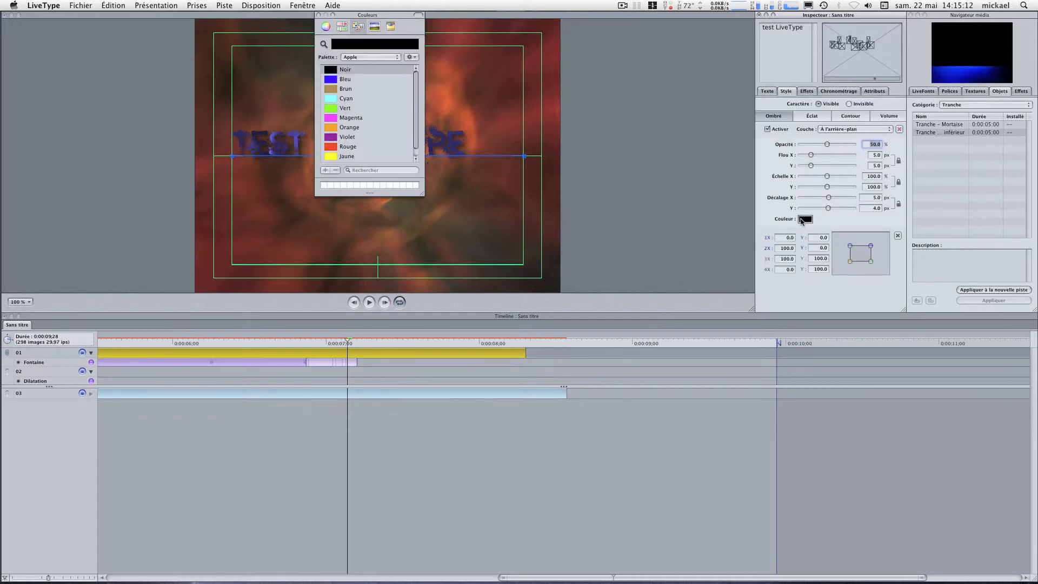
{"action": "left_click", "coordinate": [318, 15]}
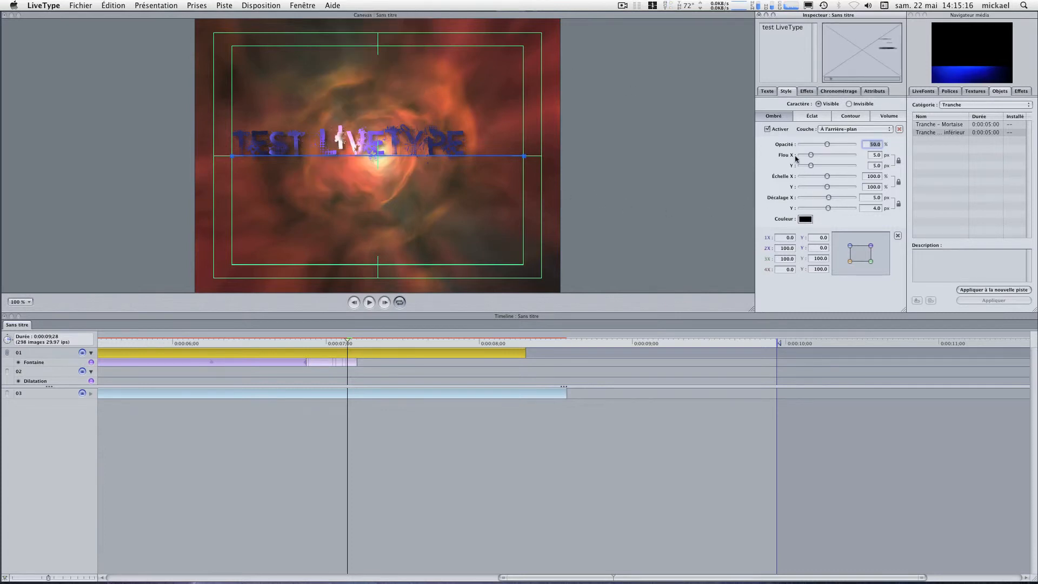
{"action": "left_click", "coordinate": [847, 128]}
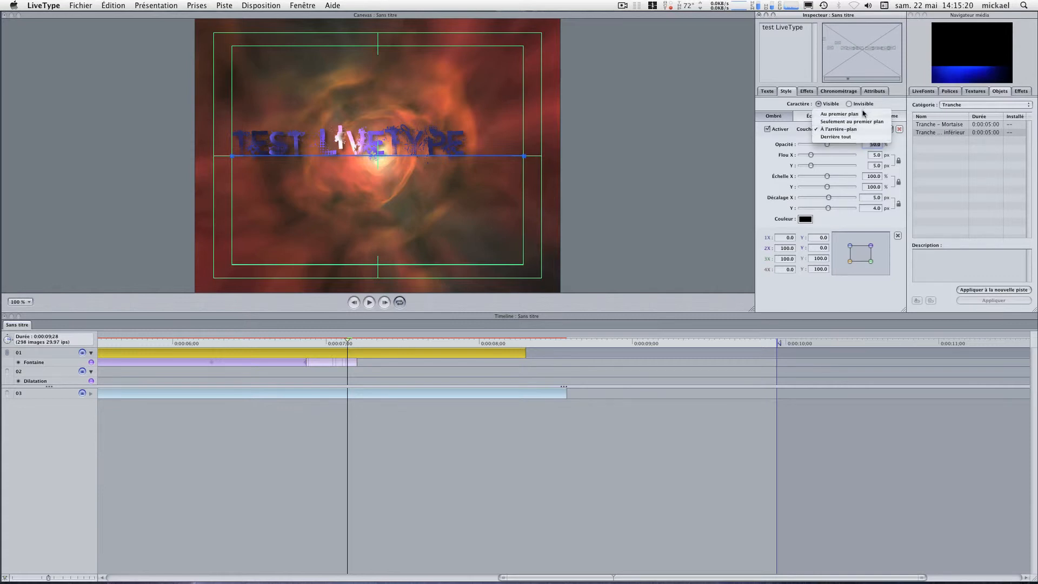
{"action": "left_click", "coordinate": [785, 161]}
{"action": "left_click", "coordinate": [768, 130]}
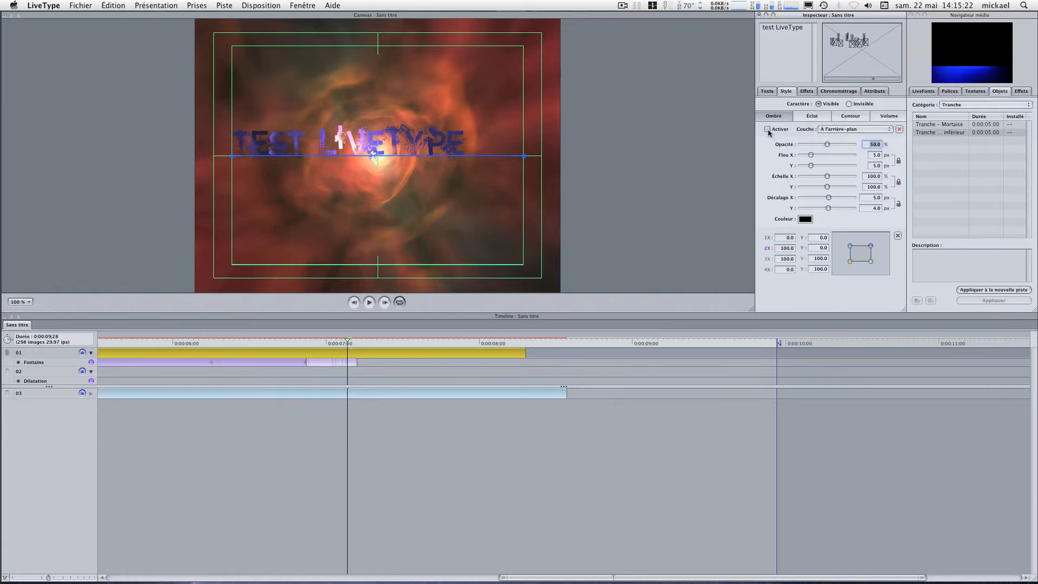
{"action": "left_click", "coordinate": [768, 130]}
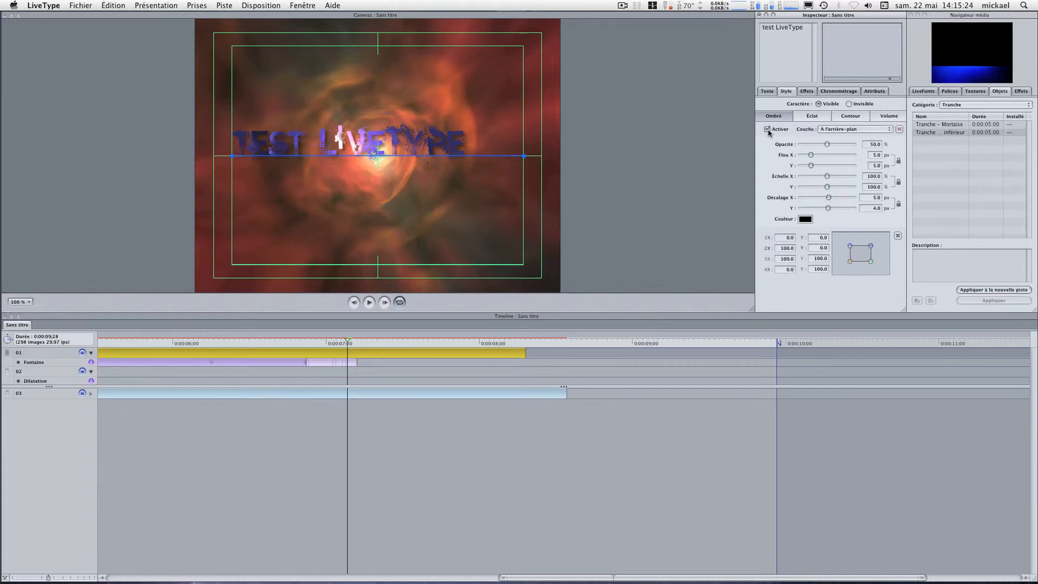
{"action": "left_click", "coordinate": [768, 130]}
{"action": "left_click", "coordinate": [768, 130]}
{"action": "left_click", "coordinate": [767, 130]}
{"action": "left_click", "coordinate": [768, 130]}
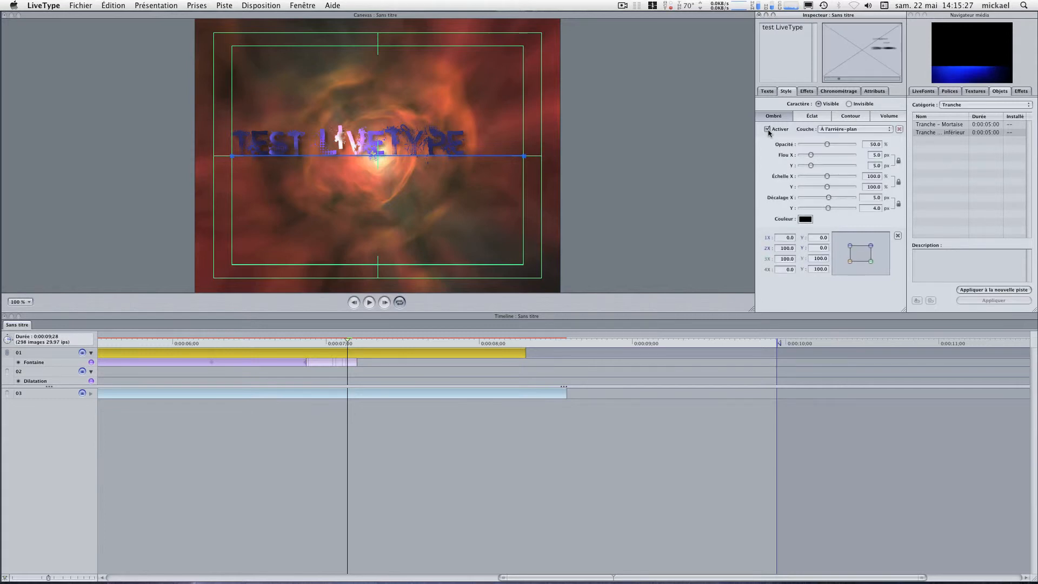
Toggle the Fontaine effect of the "test LiveType" title off and on to compare the result.
{"action": "left_click", "coordinate": [814, 93]}
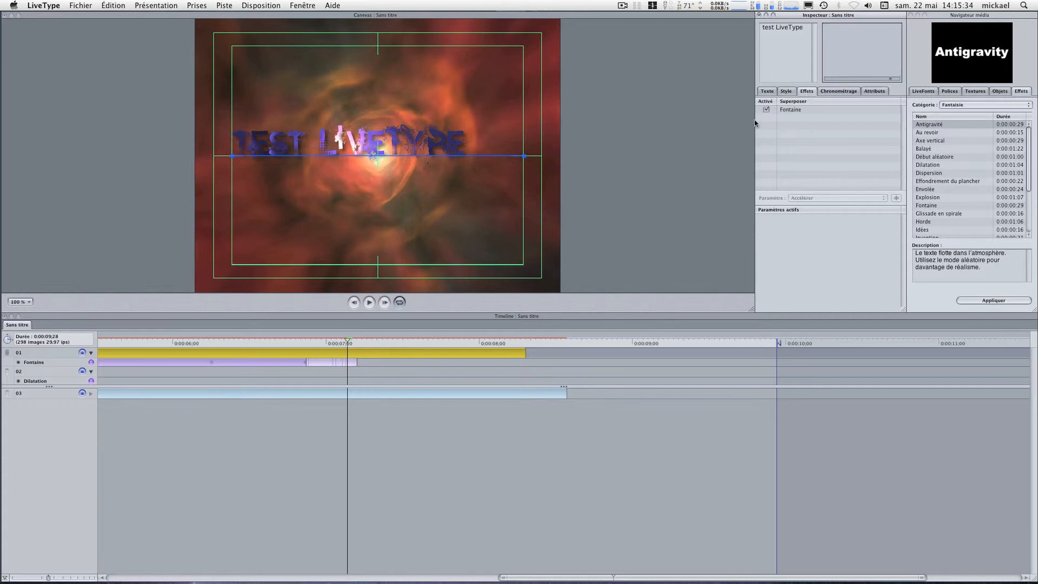
{"action": "left_click", "coordinate": [767, 111]}
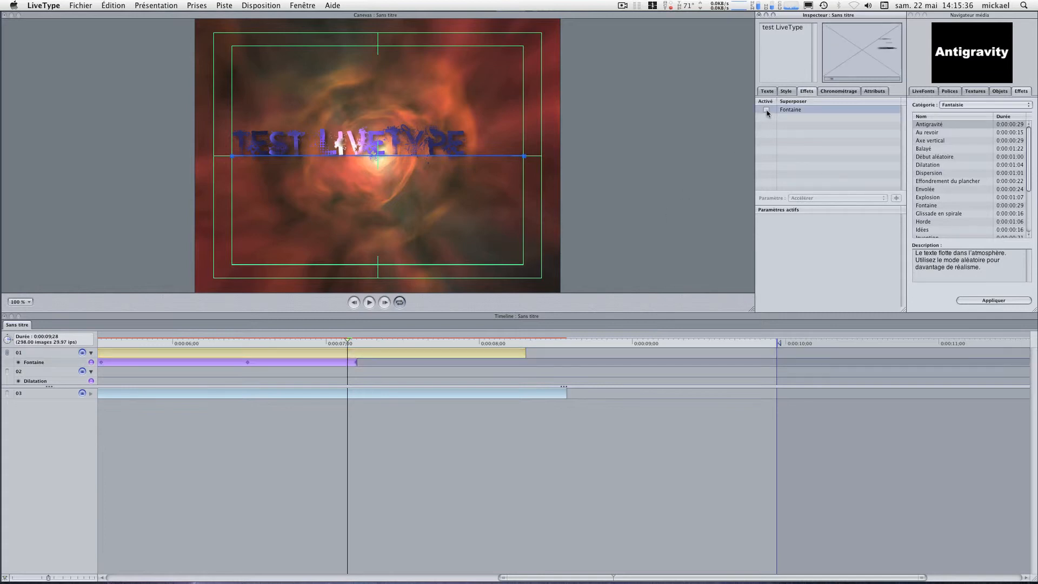
{"action": "left_click", "coordinate": [766, 110]}
{"action": "left_click", "coordinate": [766, 110]}
{"action": "left_click", "coordinate": [766, 111]}
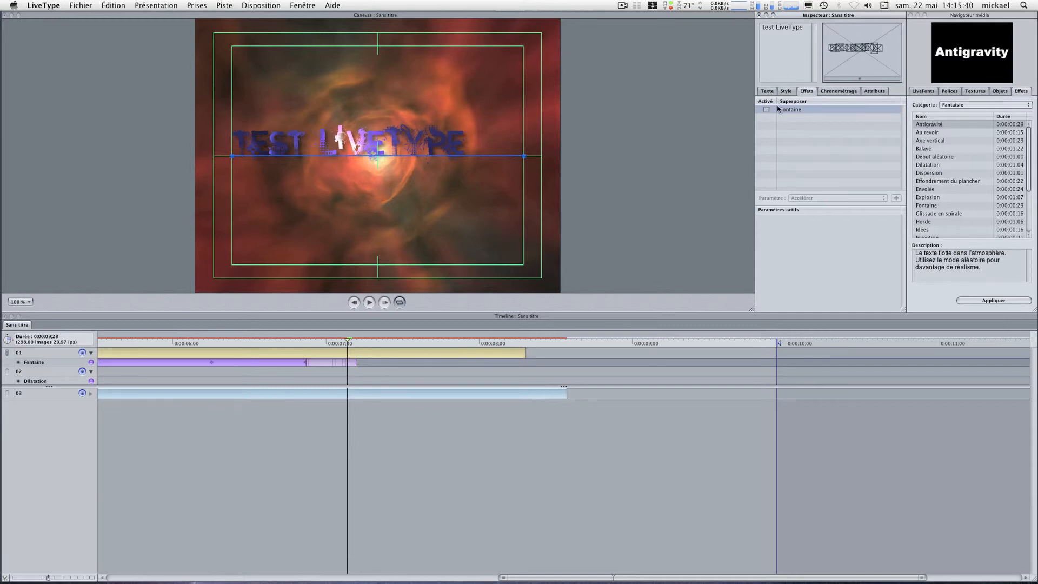
Review the Fontaine effect's timing settings and set its glyph rotation to 19.3° at about 7.1 seconds.
{"action": "left_click", "coordinate": [838, 91]}
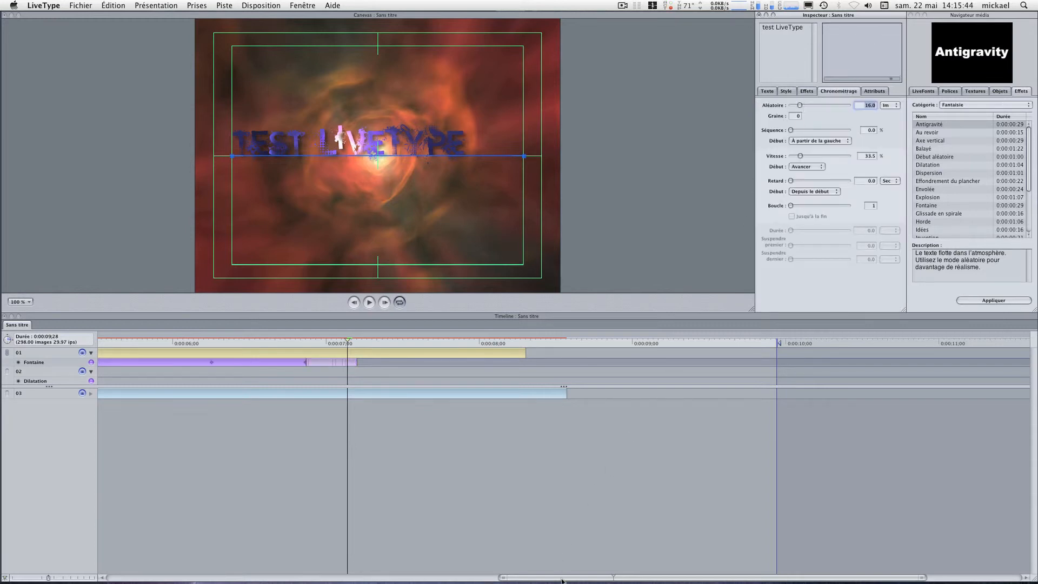
{"action": "left_click_drag", "start_coordinate": [562, 581], "coordinate": [398, 562]}
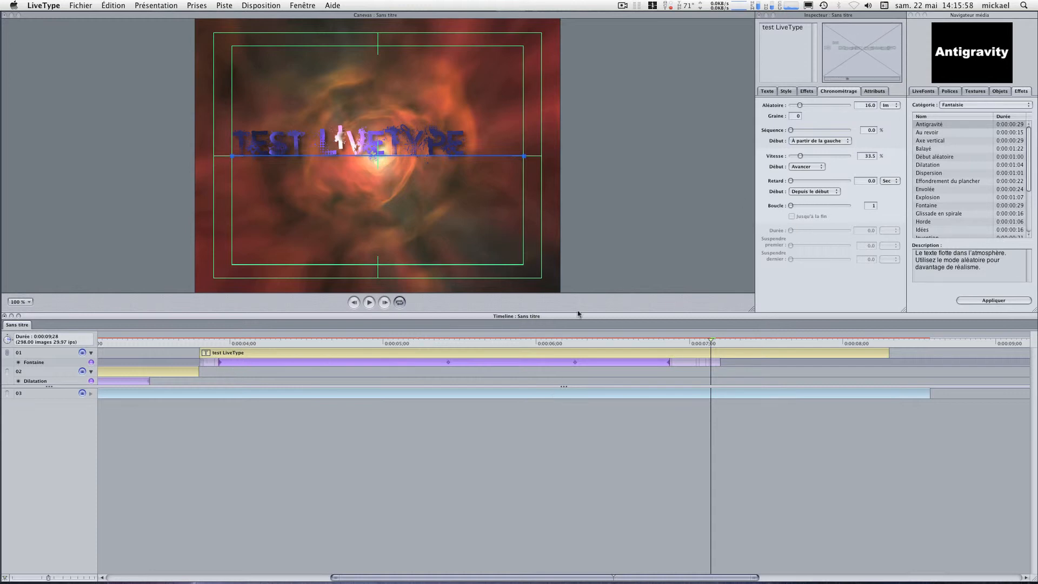
{"action": "left_click", "coordinate": [875, 92]}
{"action": "left_click", "coordinate": [874, 91]}
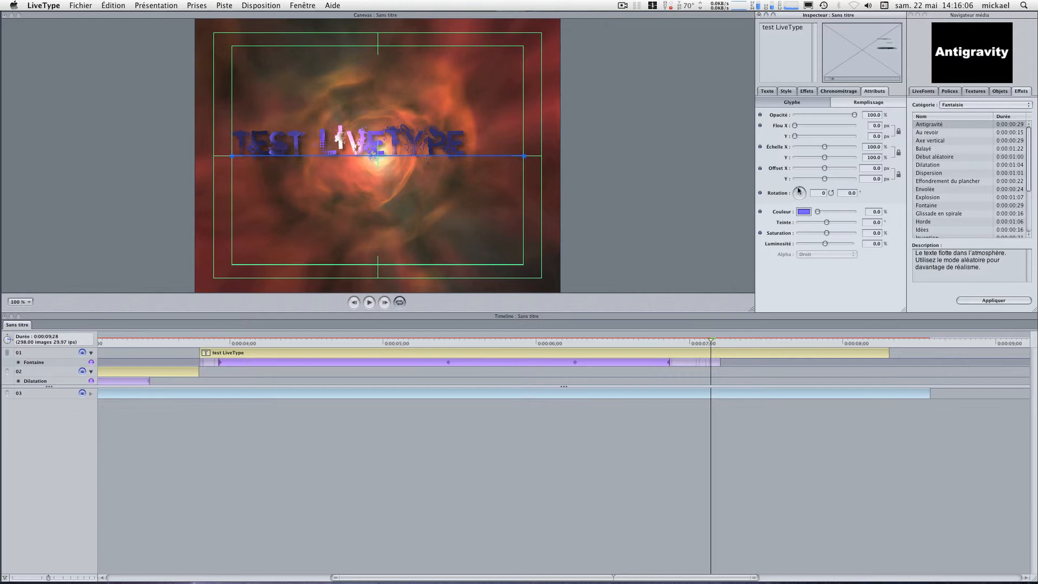
{"action": "mouse_move", "coordinate": [799, 191]}
{"action": "left_mouse_down"}
{"action": "mouse_move", "coordinate": [790, 196]}
{"action": "mouse_move", "coordinate": [802, 190]}
{"action": "left_mouse_up"}
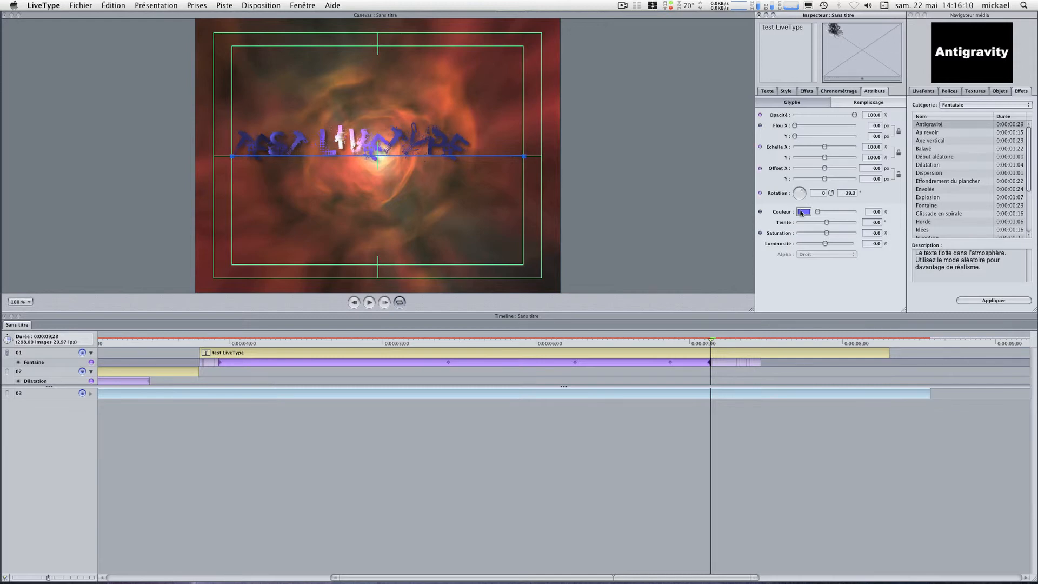
Colour the Fontaine effect's glyphs orange at about 7.1 seconds, with hue -102.2°, saturation -11.7 % and luminosity -15.1 %.
{"action": "left_click", "coordinate": [802, 212]}
{"action": "left_click", "coordinate": [346, 127]}
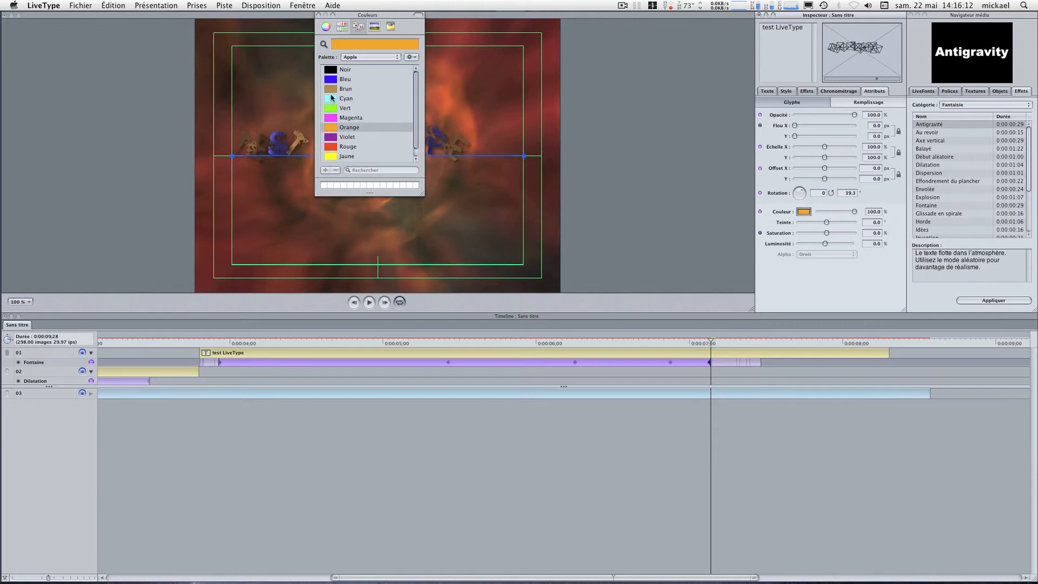
{"action": "left_click", "coordinate": [319, 15]}
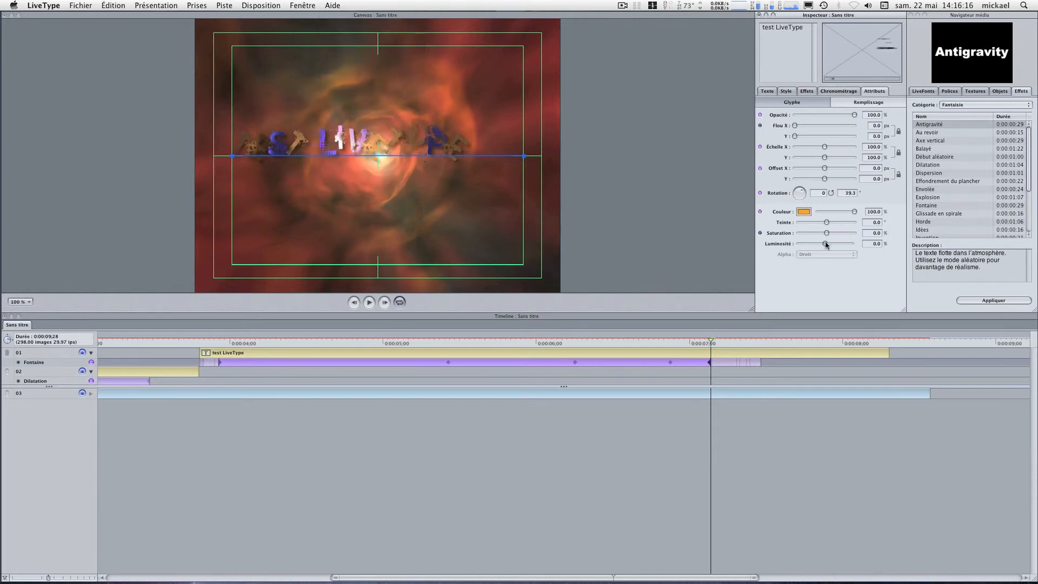
{"action": "mouse_move", "coordinate": [826, 245]}
{"action": "left_mouse_down"}
{"action": "mouse_move", "coordinate": [857, 246]}
{"action": "mouse_move", "coordinate": [822, 254]}
{"action": "mouse_move", "coordinate": [816, 236]}
{"action": "left_mouse_up"}
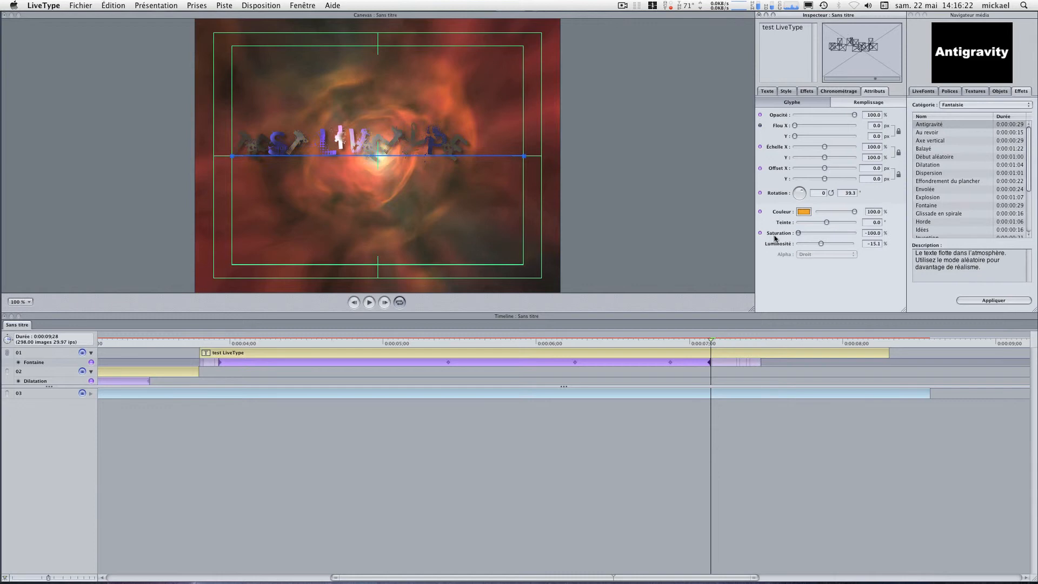
{"action": "left_click", "coordinate": [799, 233]}
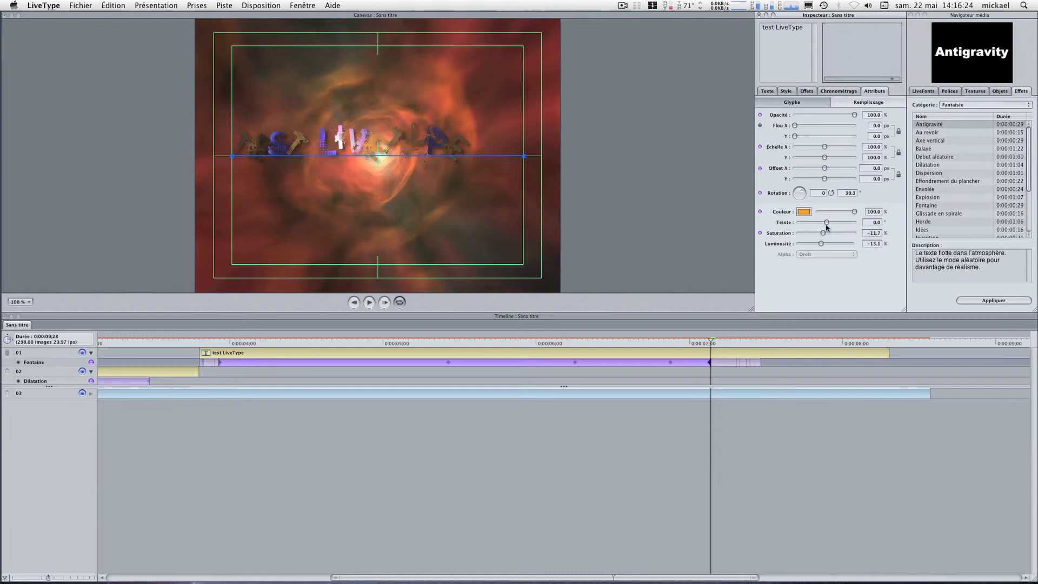
{"action": "left_click_drag", "start_coordinate": [826, 225], "coordinate": [811, 225]}
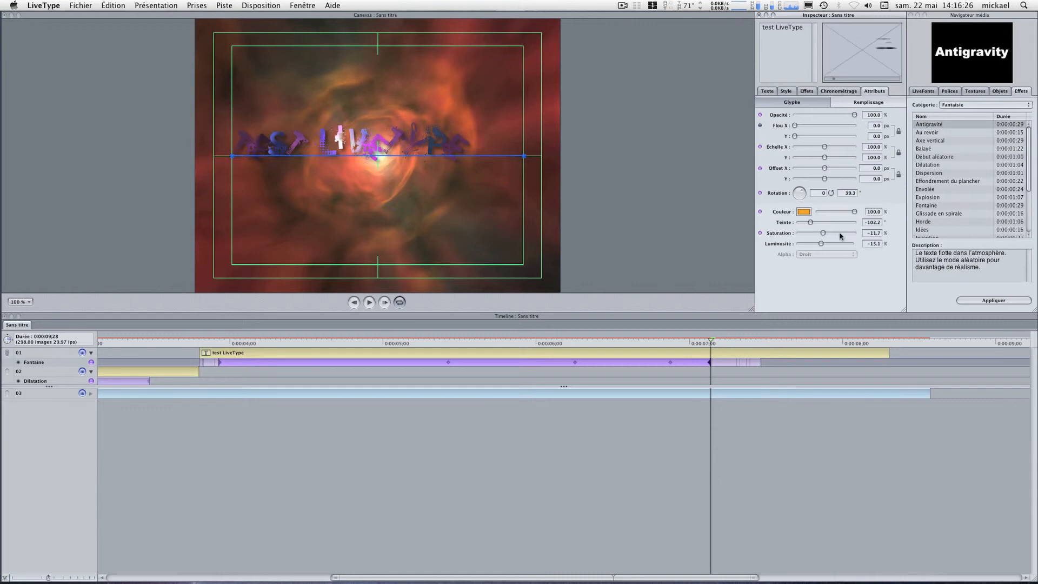
Apply the Relief effect Flottement du contour to the "test LiveType" title.
{"action": "left_click", "coordinate": [391, 354]}
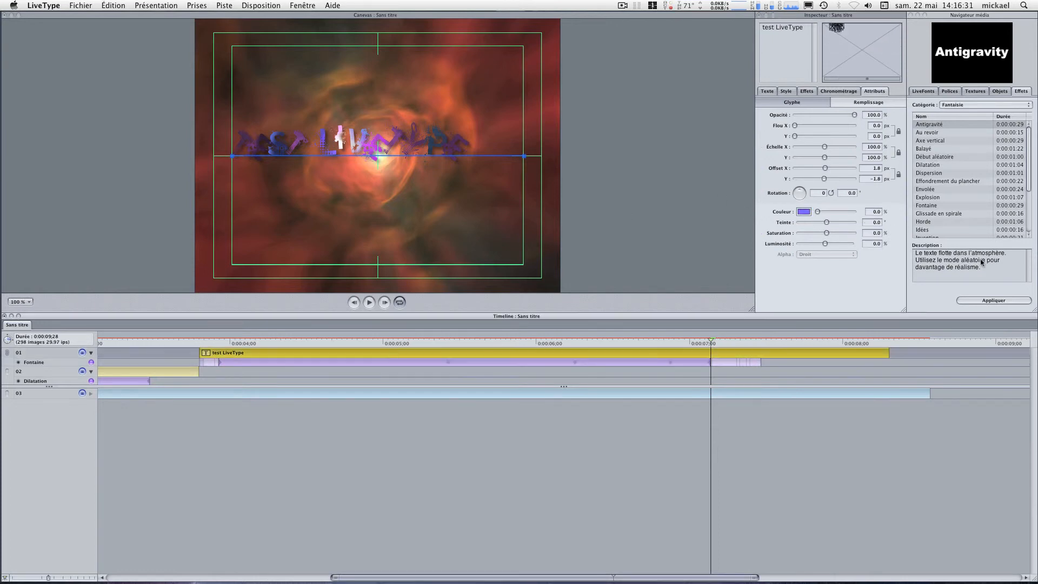
{"action": "left_click", "coordinate": [977, 103]}
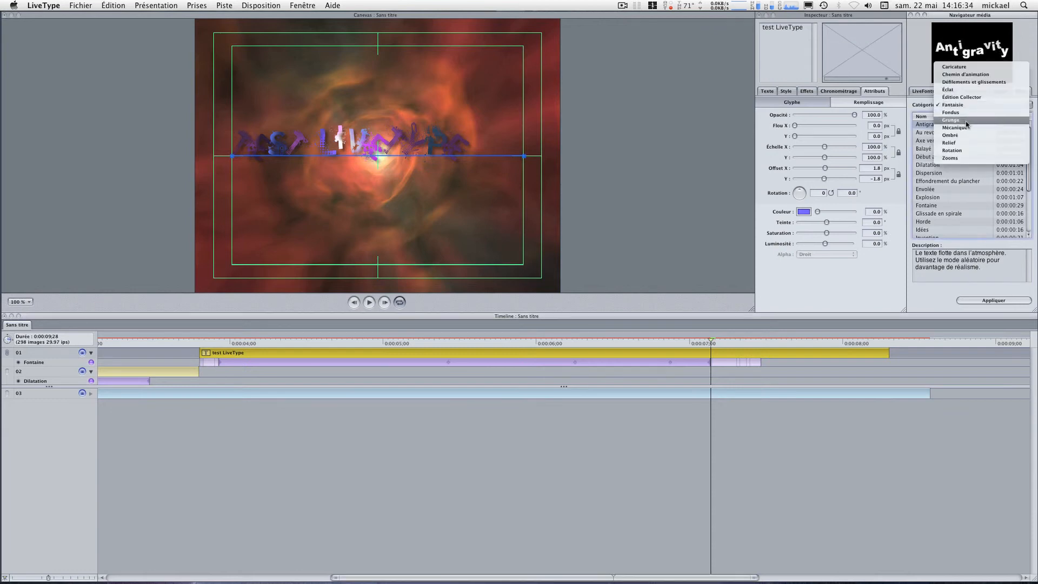
{"action": "left_click", "coordinate": [956, 142]}
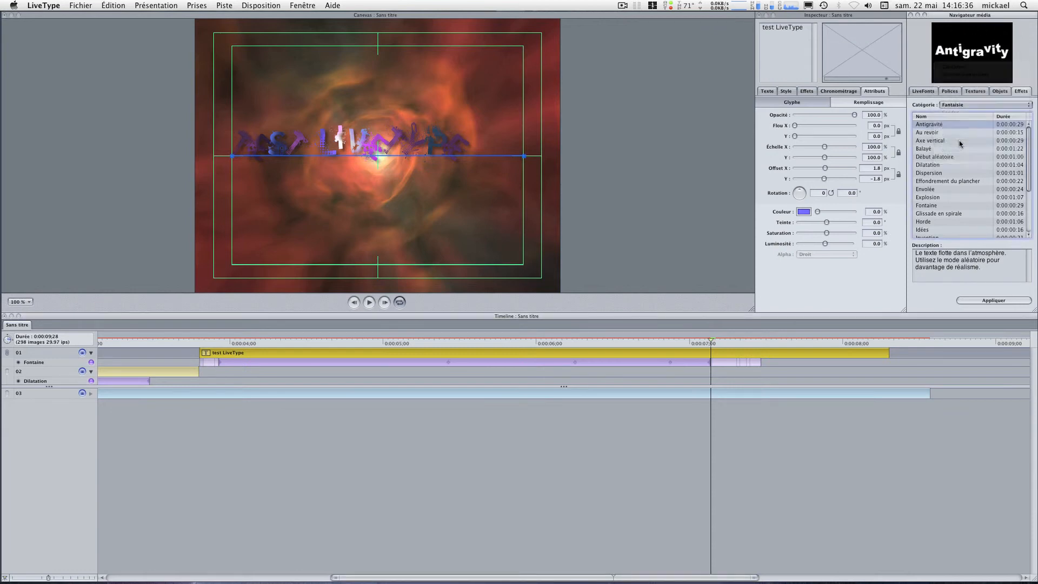
{"action": "left_click", "coordinate": [950, 133]}
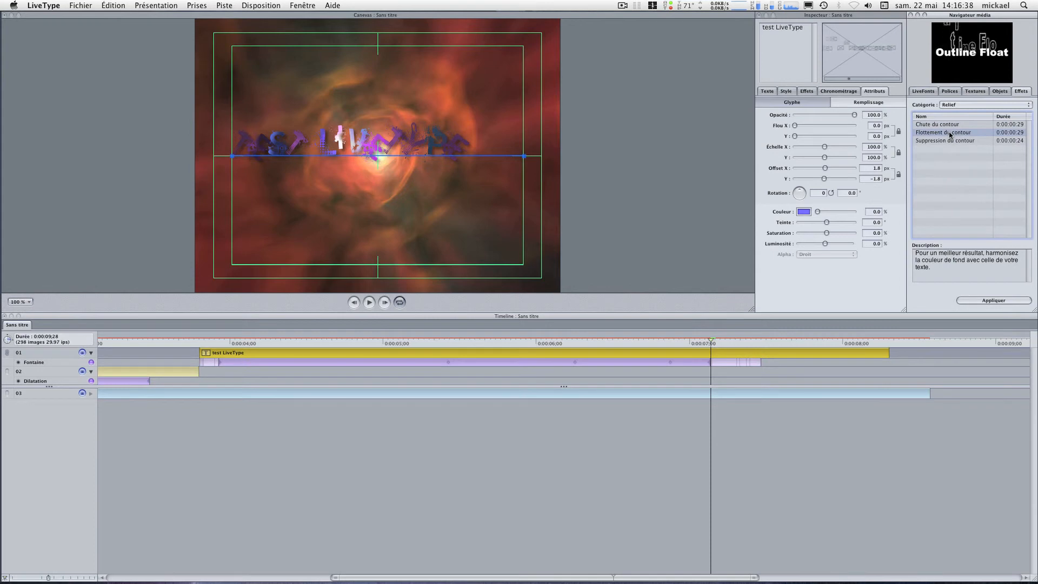
{"action": "double_click", "coordinate": [950, 133]}
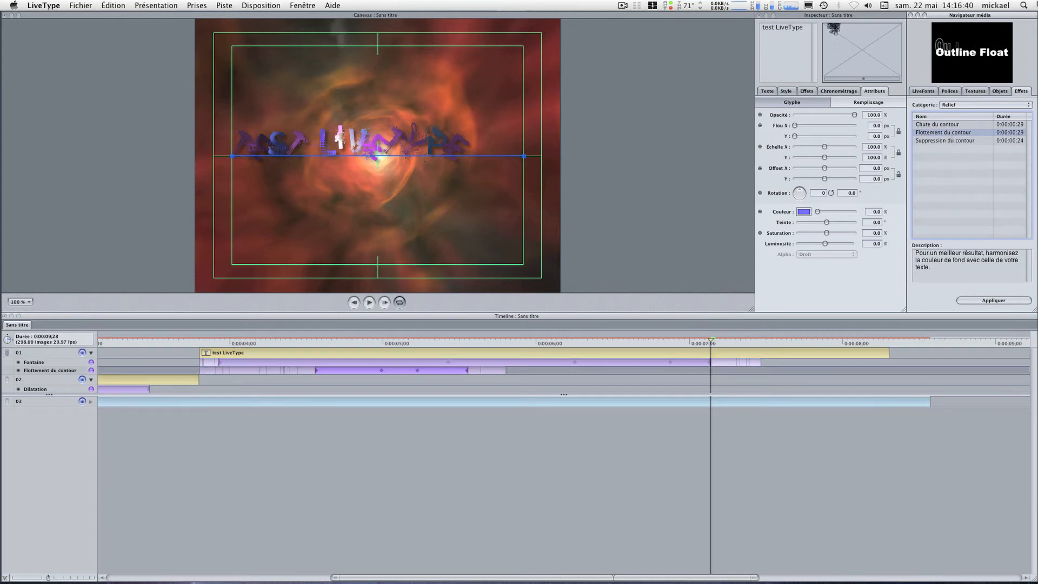
Add the Rotation effect Rotation à droite to the "test LiveType" title.
{"action": "left_click", "coordinate": [970, 105]}
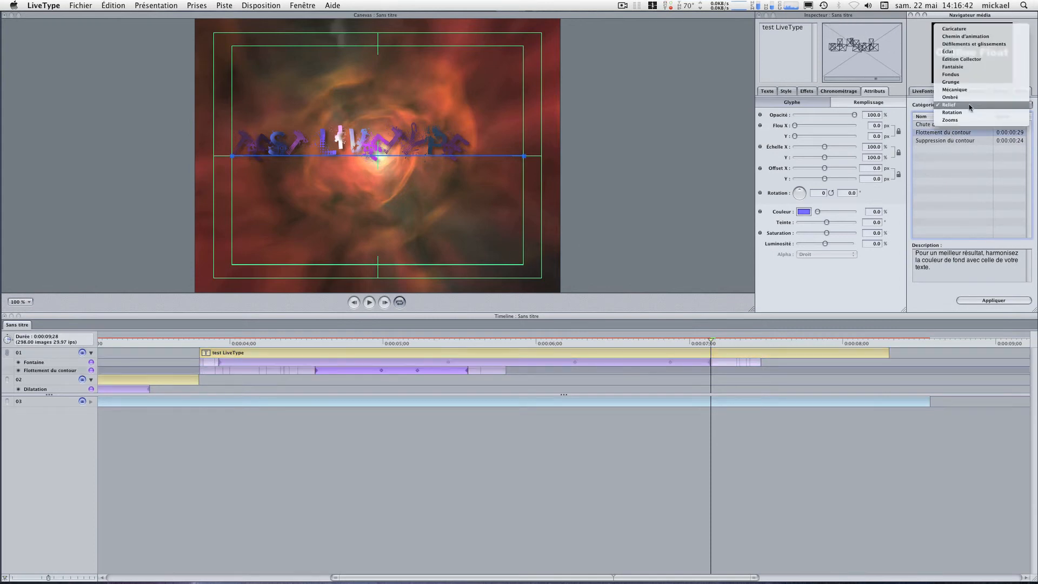
{"action": "left_click", "coordinate": [967, 112]}
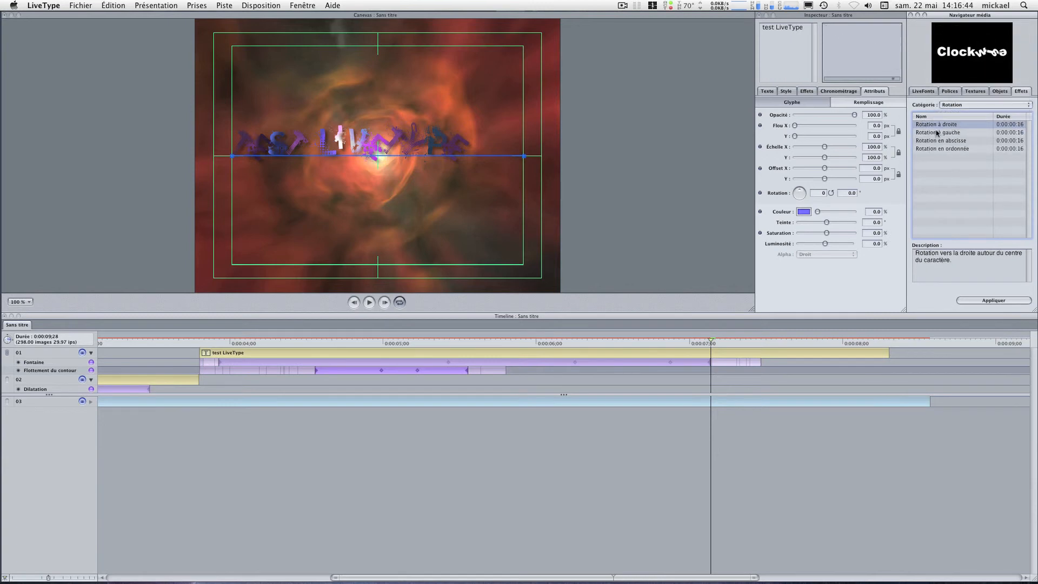
{"action": "double_click", "coordinate": [944, 124]}
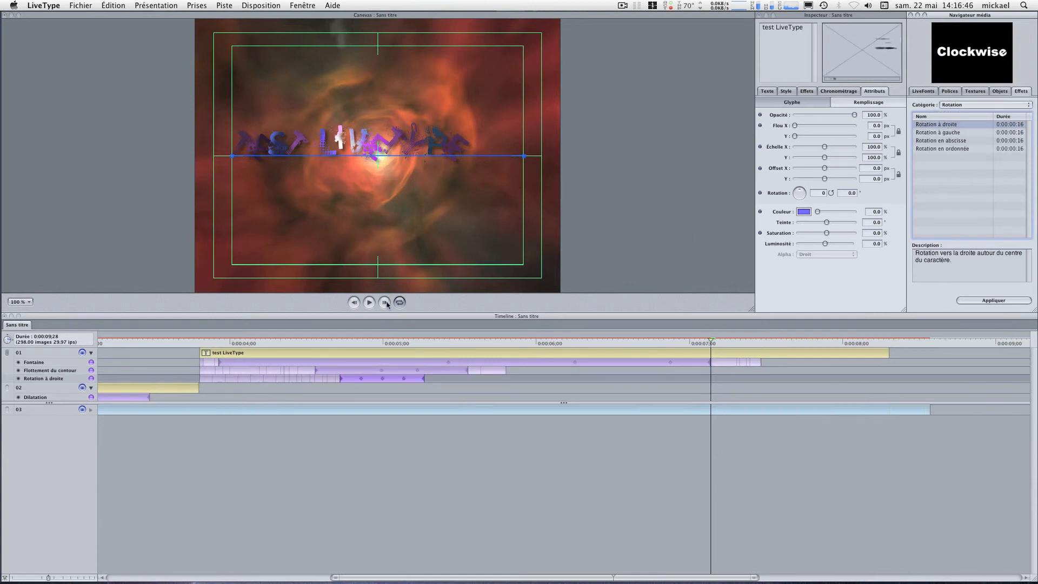
Play the animation from the start of the "test LiveType" title to check the combined effects.
{"action": "left_click", "coordinate": [199, 344]}
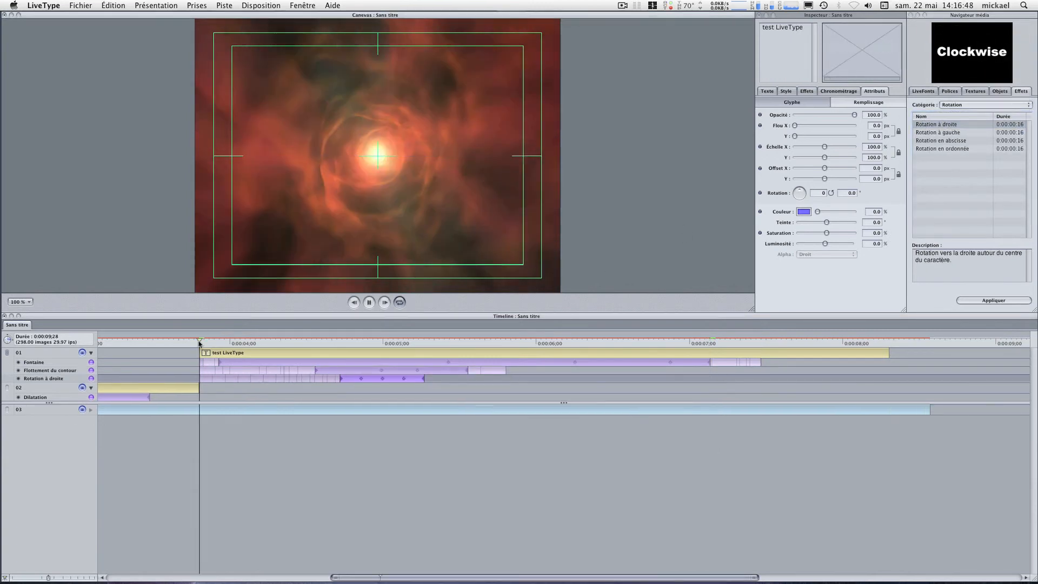
{"action": "key", "text": "space"}
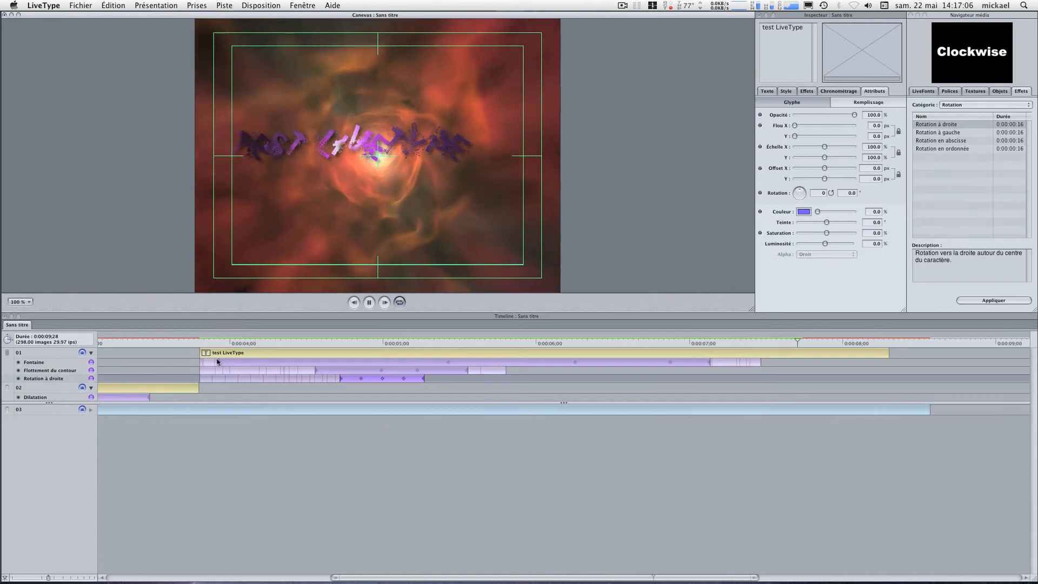
{"action": "left_click", "coordinate": [199, 340]}
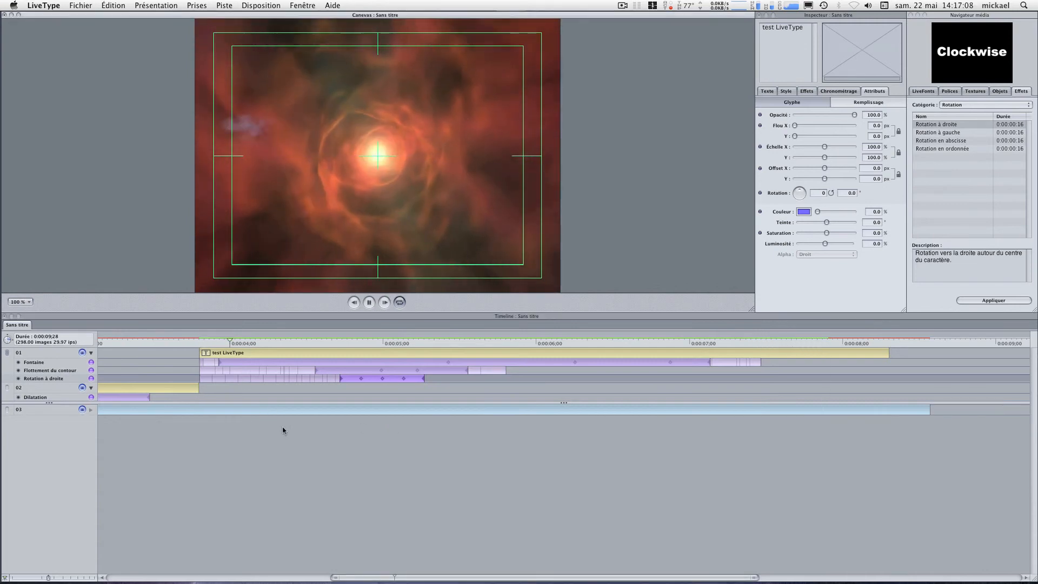
{"action": "left_click", "coordinate": [310, 439]}
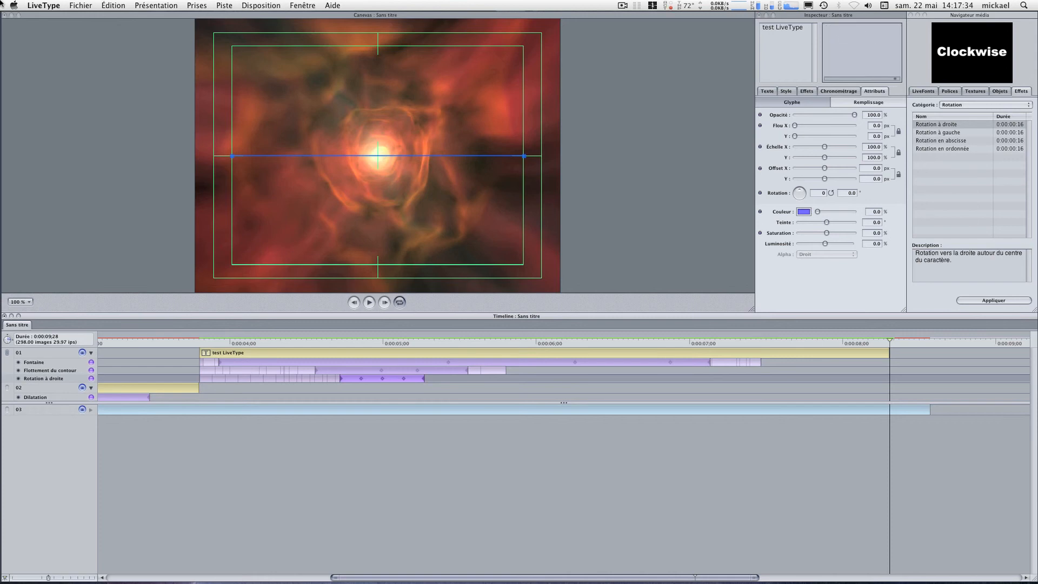
Leave LiveType and switch to the Finder desktop.
{"action": "left_click", "coordinate": [43, 6]}
{"action": "left_click", "coordinate": [81, 112]}
{"action": "left_click", "coordinate": [303, 71]}
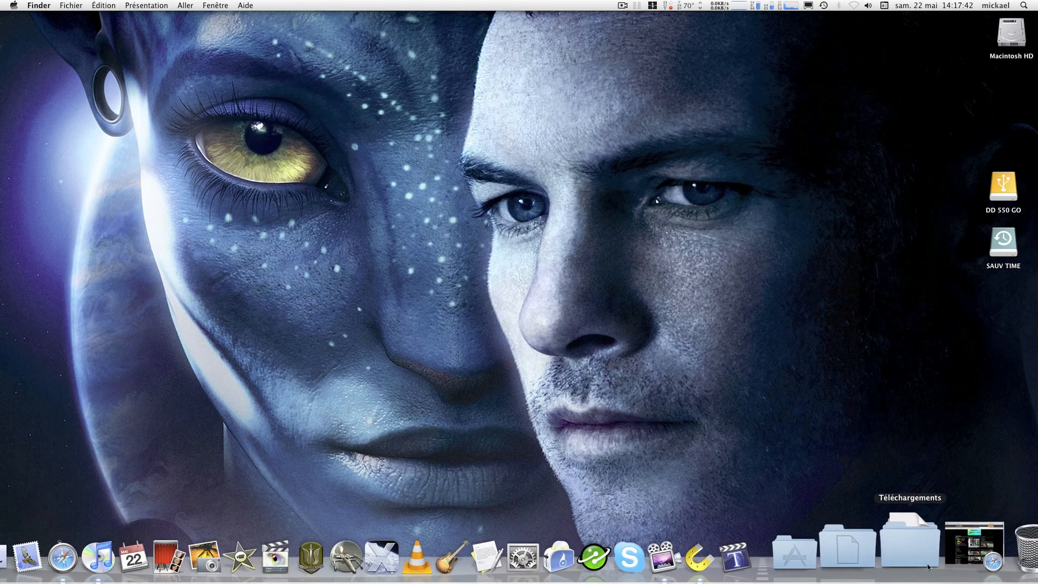
Check the Téléchargements folder and open the SCREENFLOW MONTE folder on the DD 550 GO drive.
{"action": "left_click", "coordinate": [918, 557]}
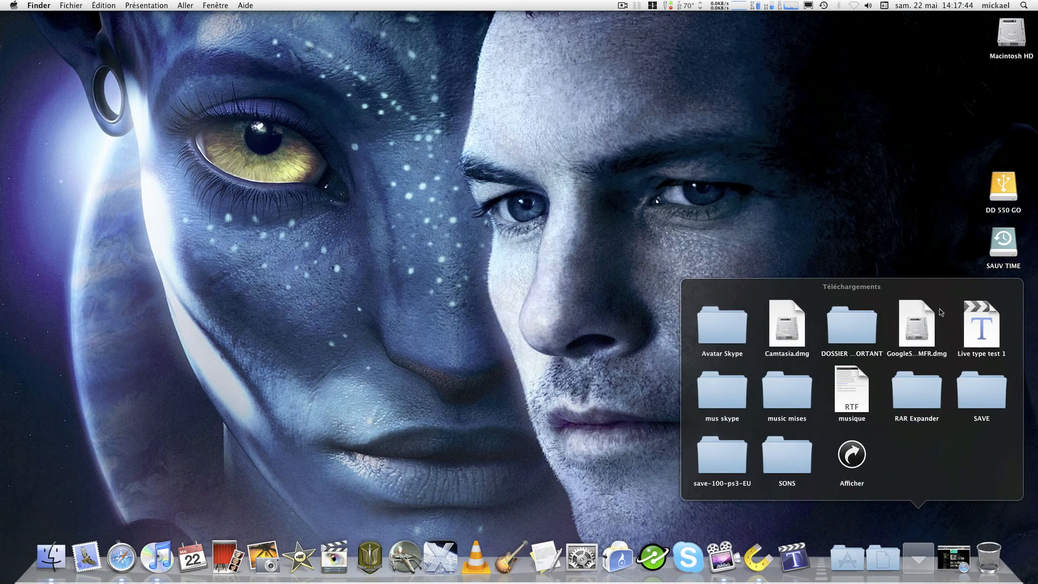
{"action": "left_click", "coordinate": [1035, 216]}
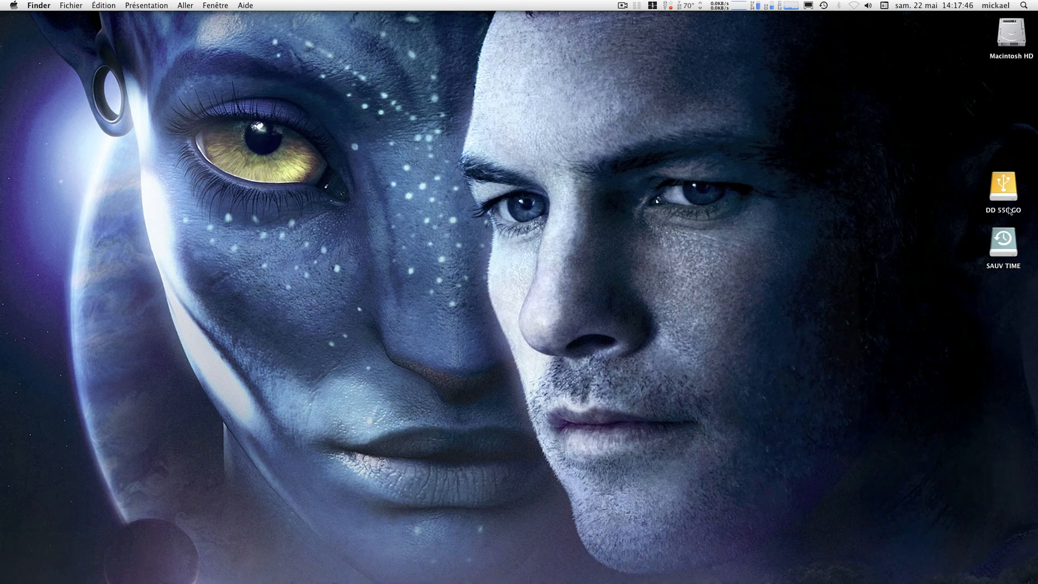
{"action": "double_click", "coordinate": [1007, 208]}
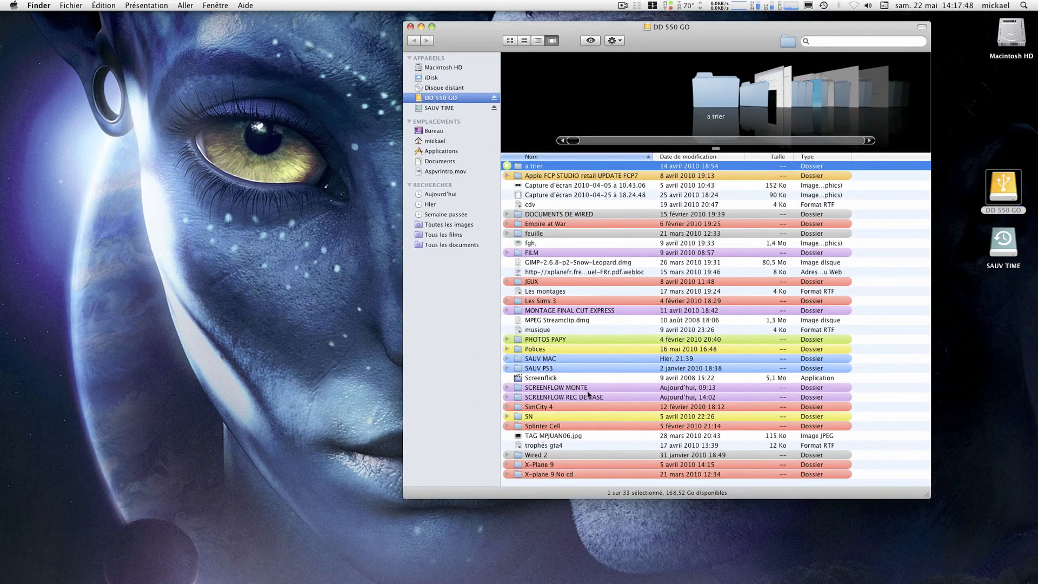
{"action": "left_click", "coordinate": [590, 388]}
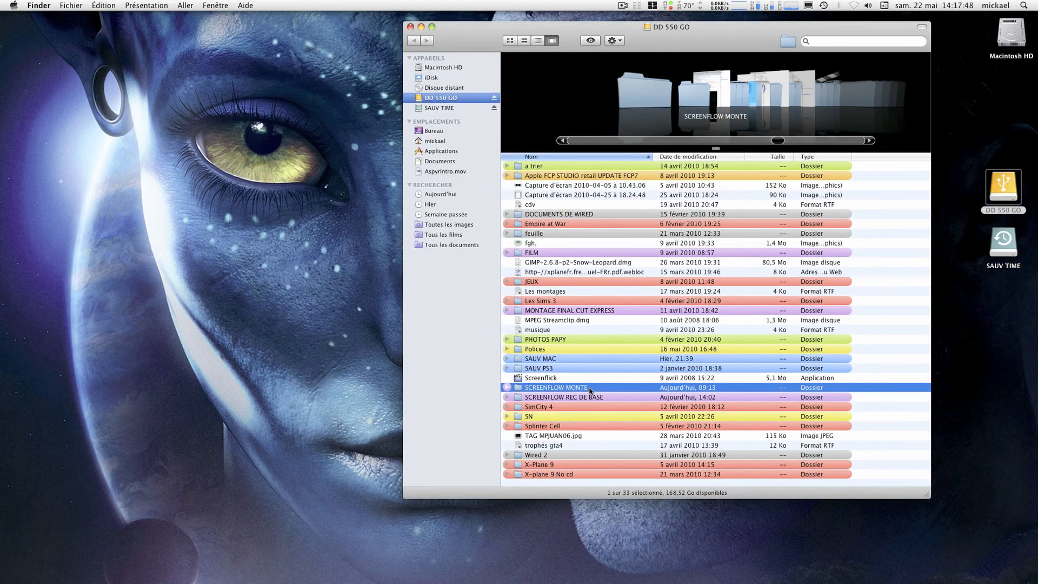
{"action": "double_click", "coordinate": [590, 388]}
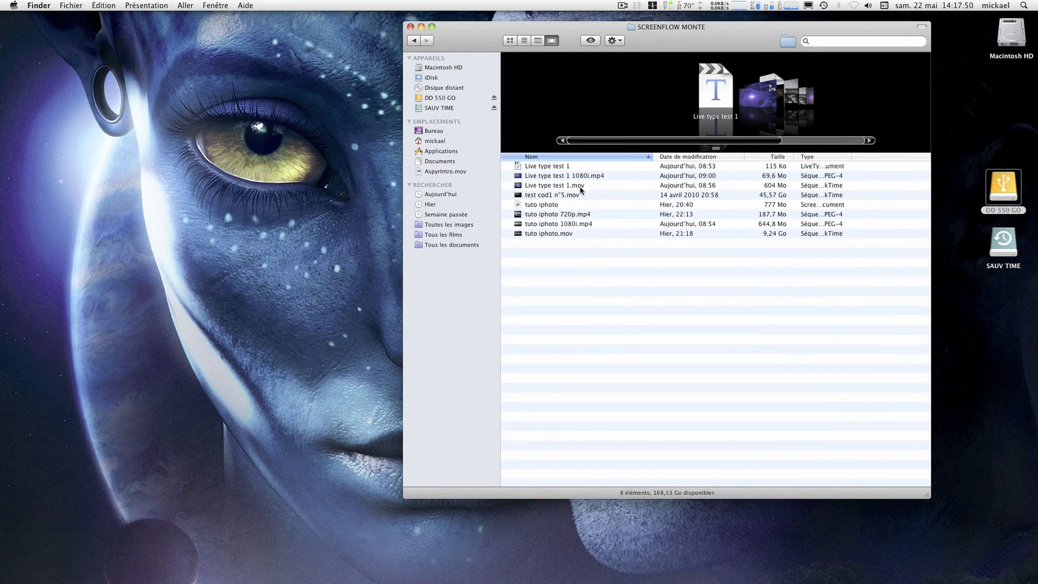
Preview the video Live type test 1.mov, and close the preview and the folder window after viewing.
{"action": "left_click", "coordinate": [581, 186]}
{"action": "key", "text": "space"}
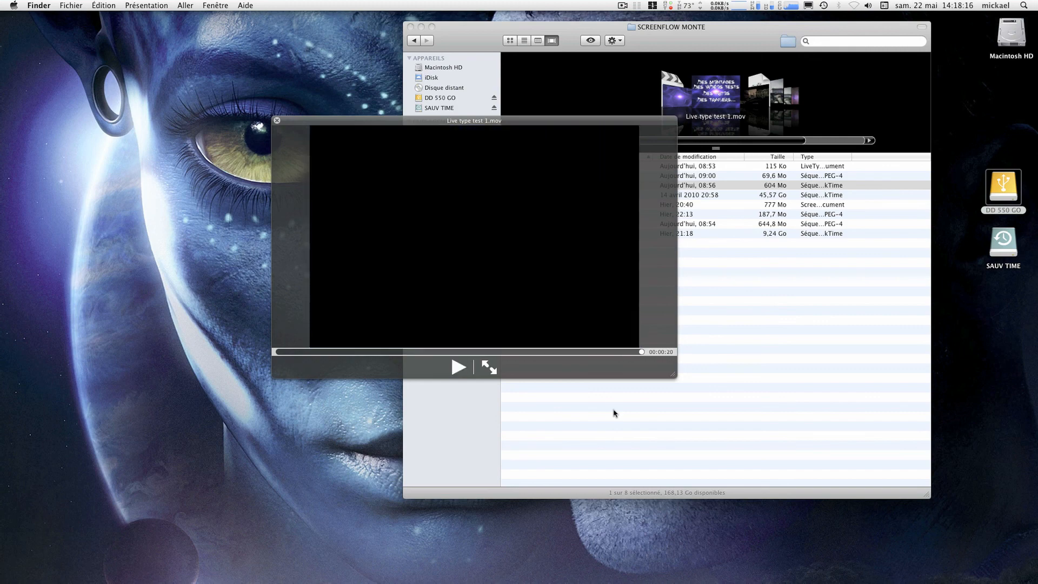
{"action": "key", "text": "space"}
{"action": "left_click", "coordinate": [616, 395]}
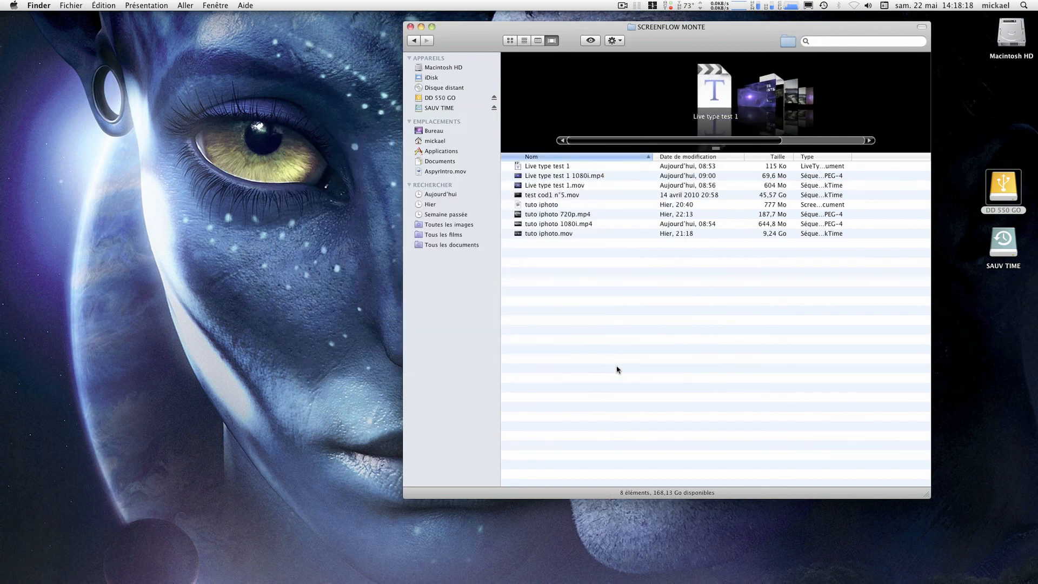
{"action": "left_click", "coordinate": [411, 27]}
{"action": "left_click", "coordinate": [737, 320]}
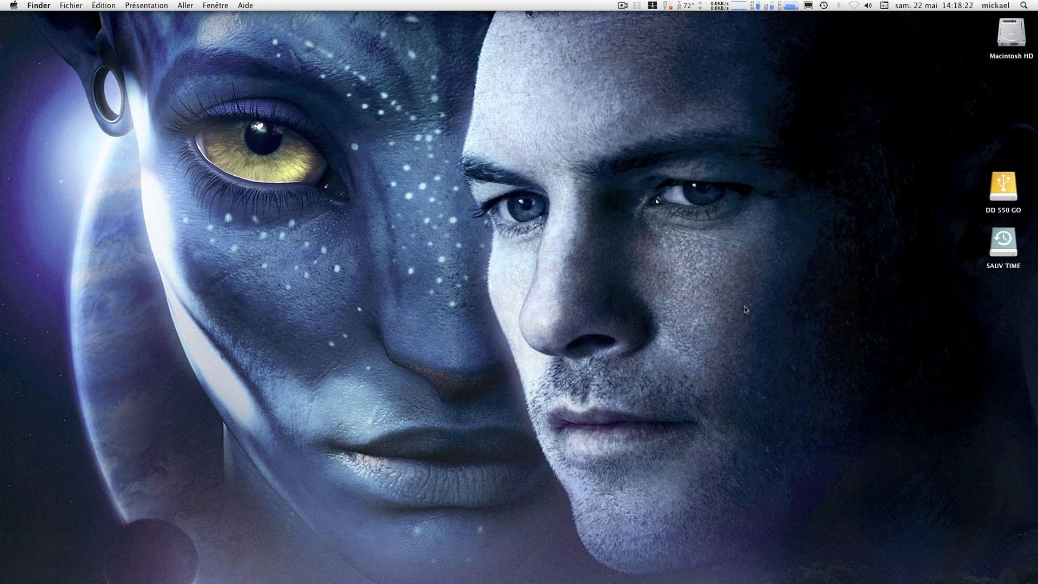